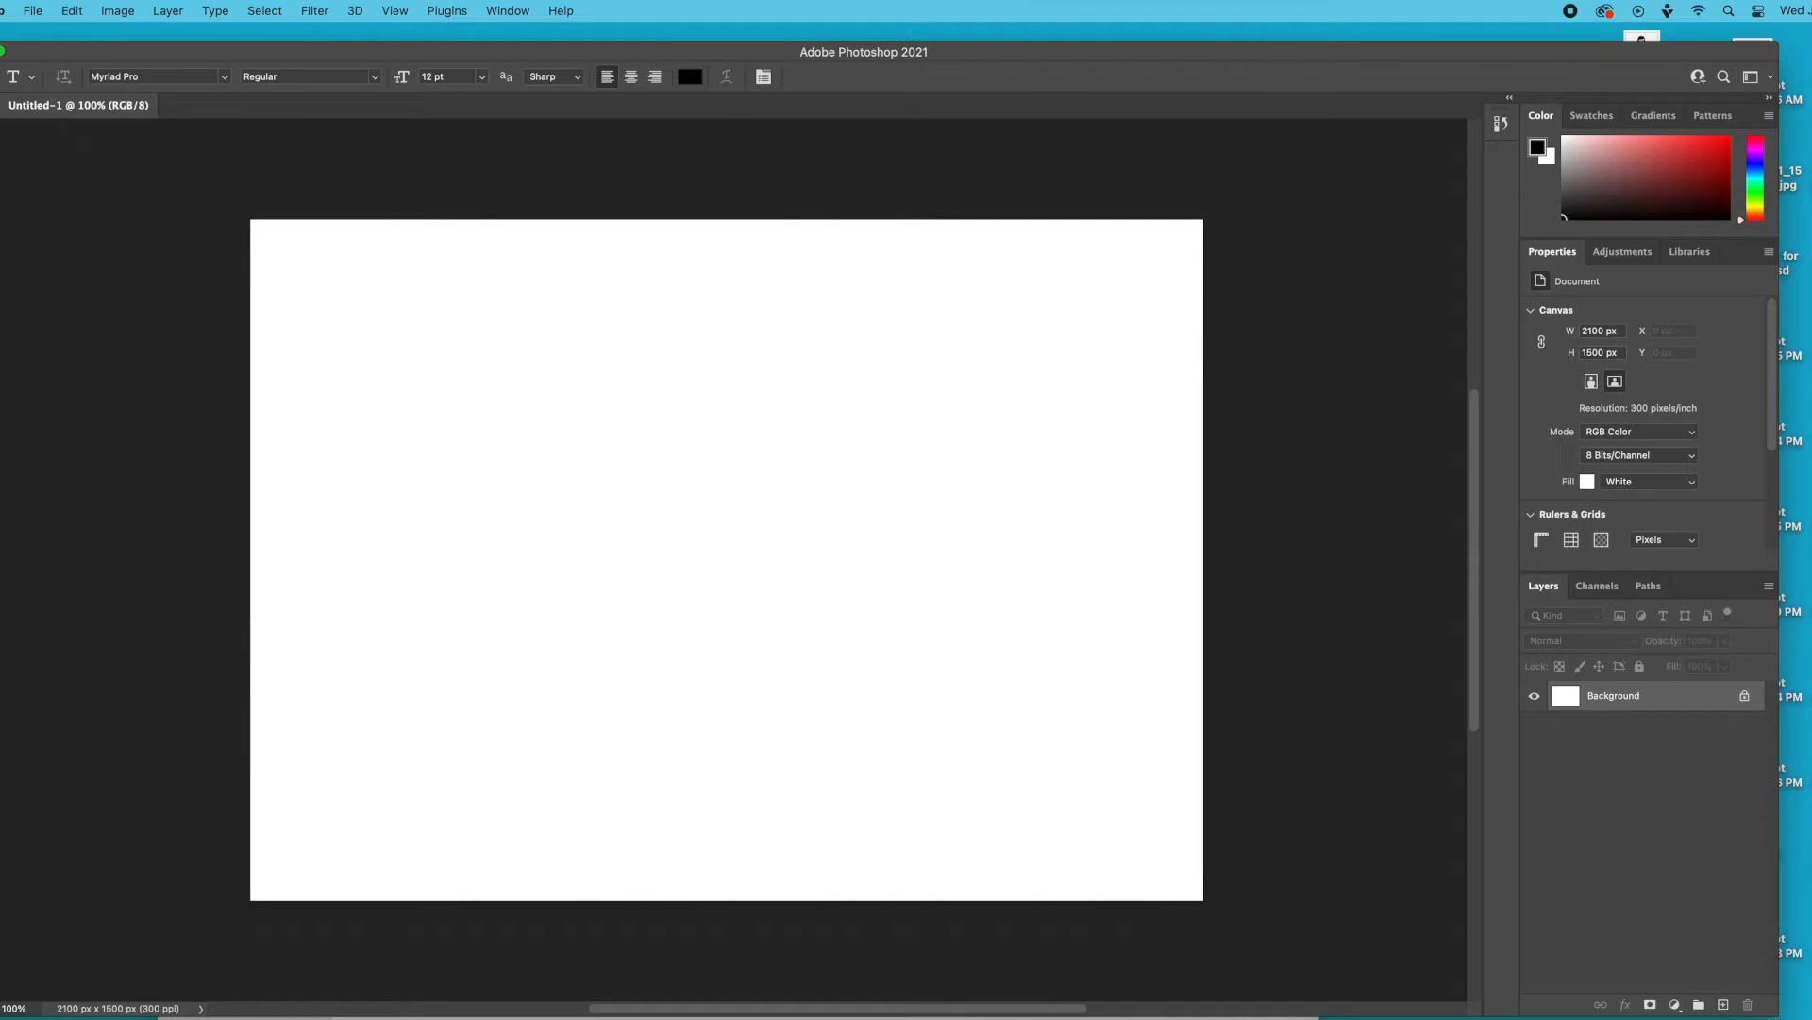
Step: Add black 12 pt Myriad Pro text reading "Kobe Bryant" and "Los Angeles Lakers" on two lines separated by a blank line
click(1068, 439)
key(t)
click(423, 357)
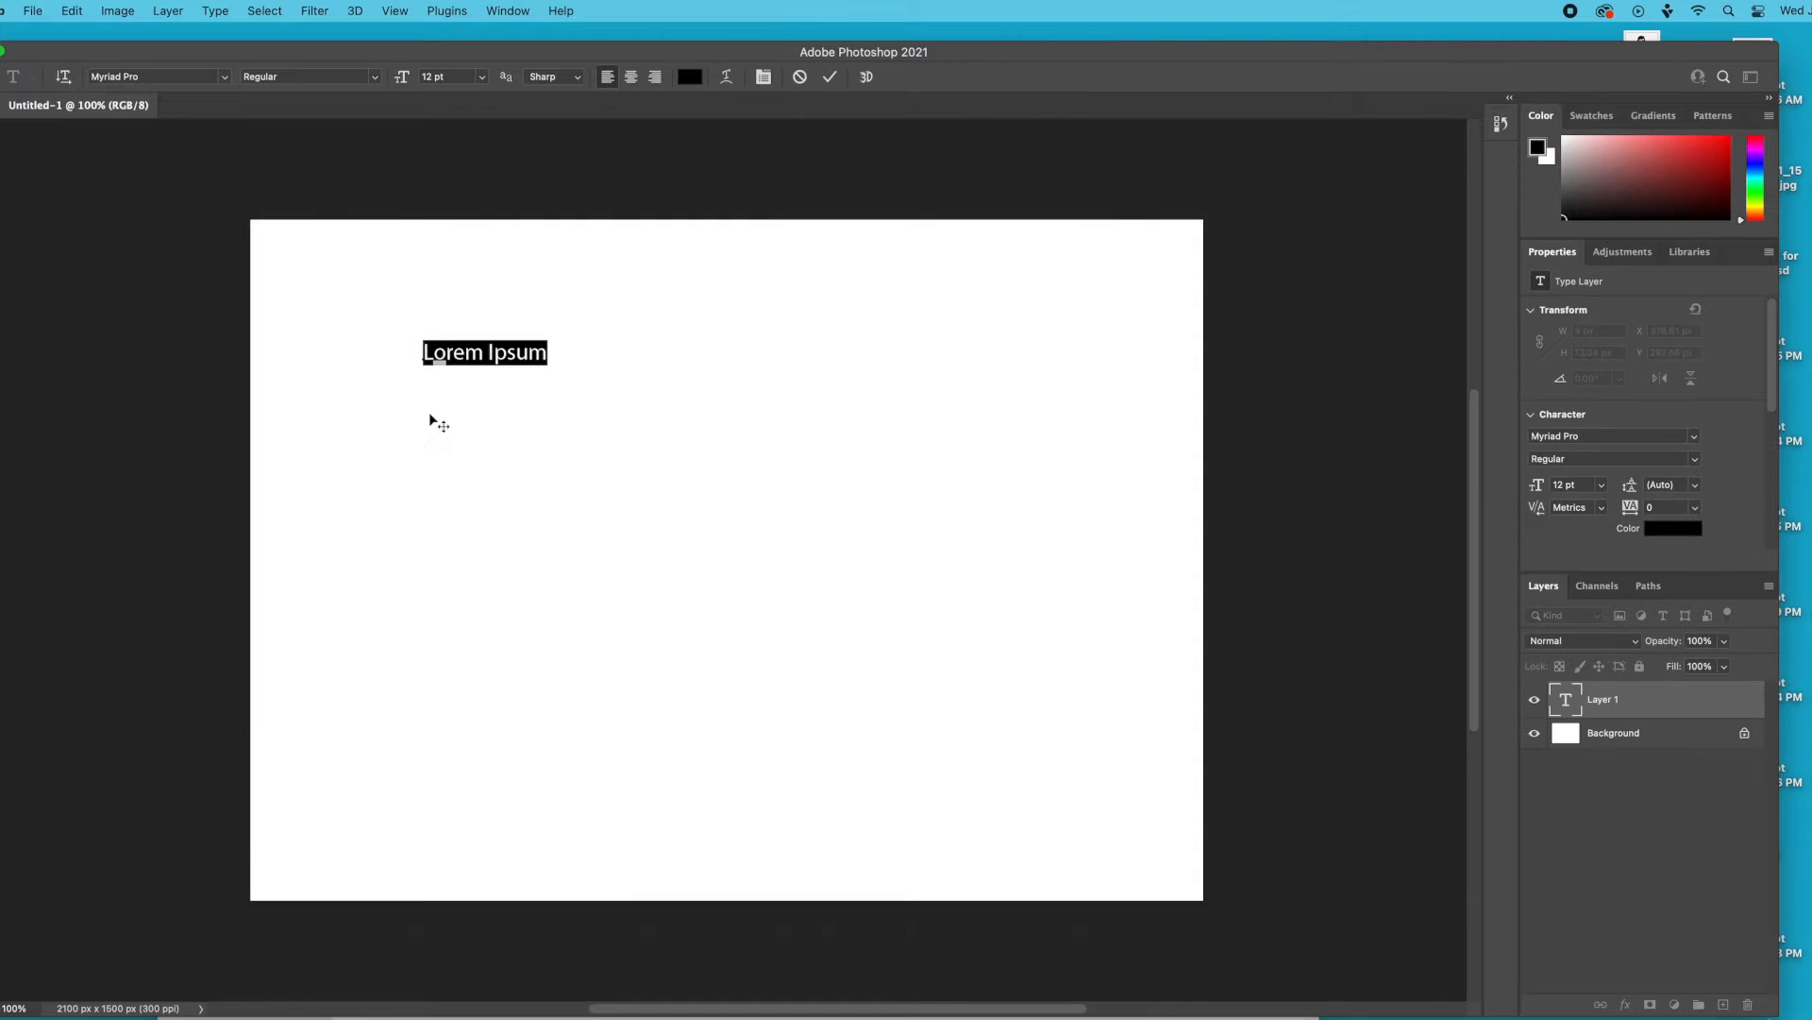
text(Kobw B)
key(BackSpace)
key(BackSpace)
key(BackSpace)
text(e )
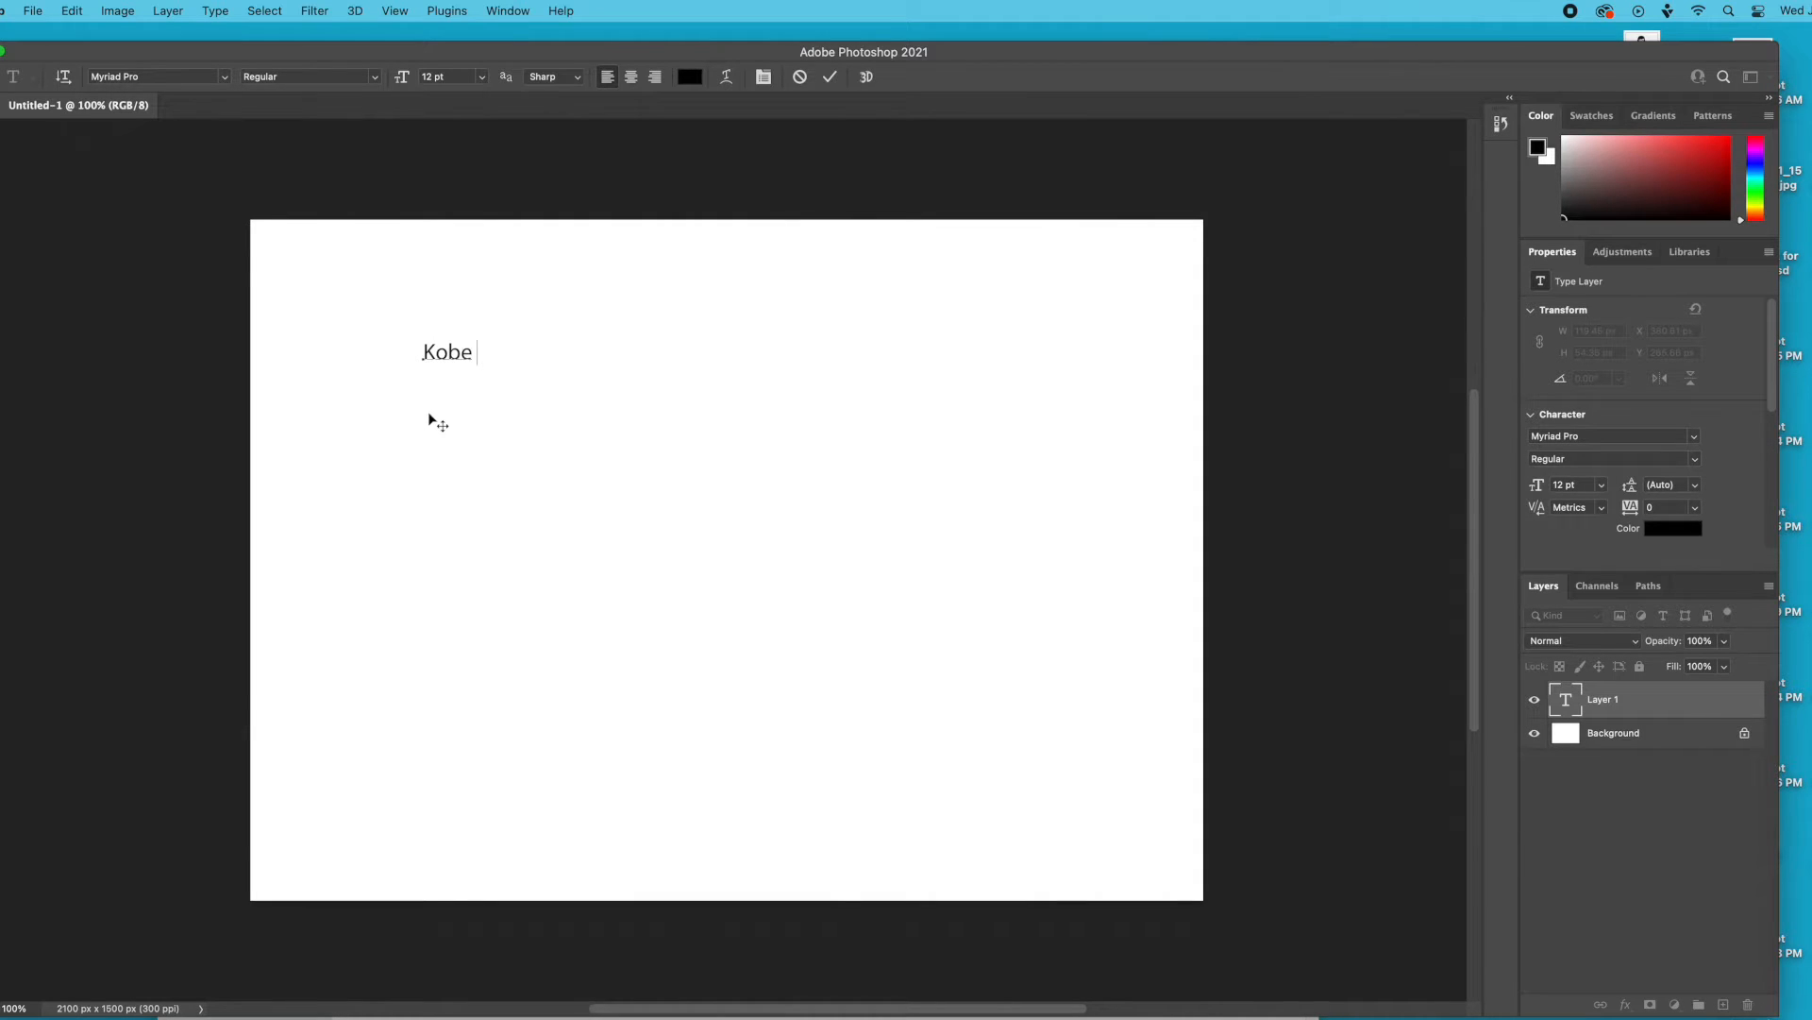
text(Bryant  )
text(Los Angel)
text(es Lakers)
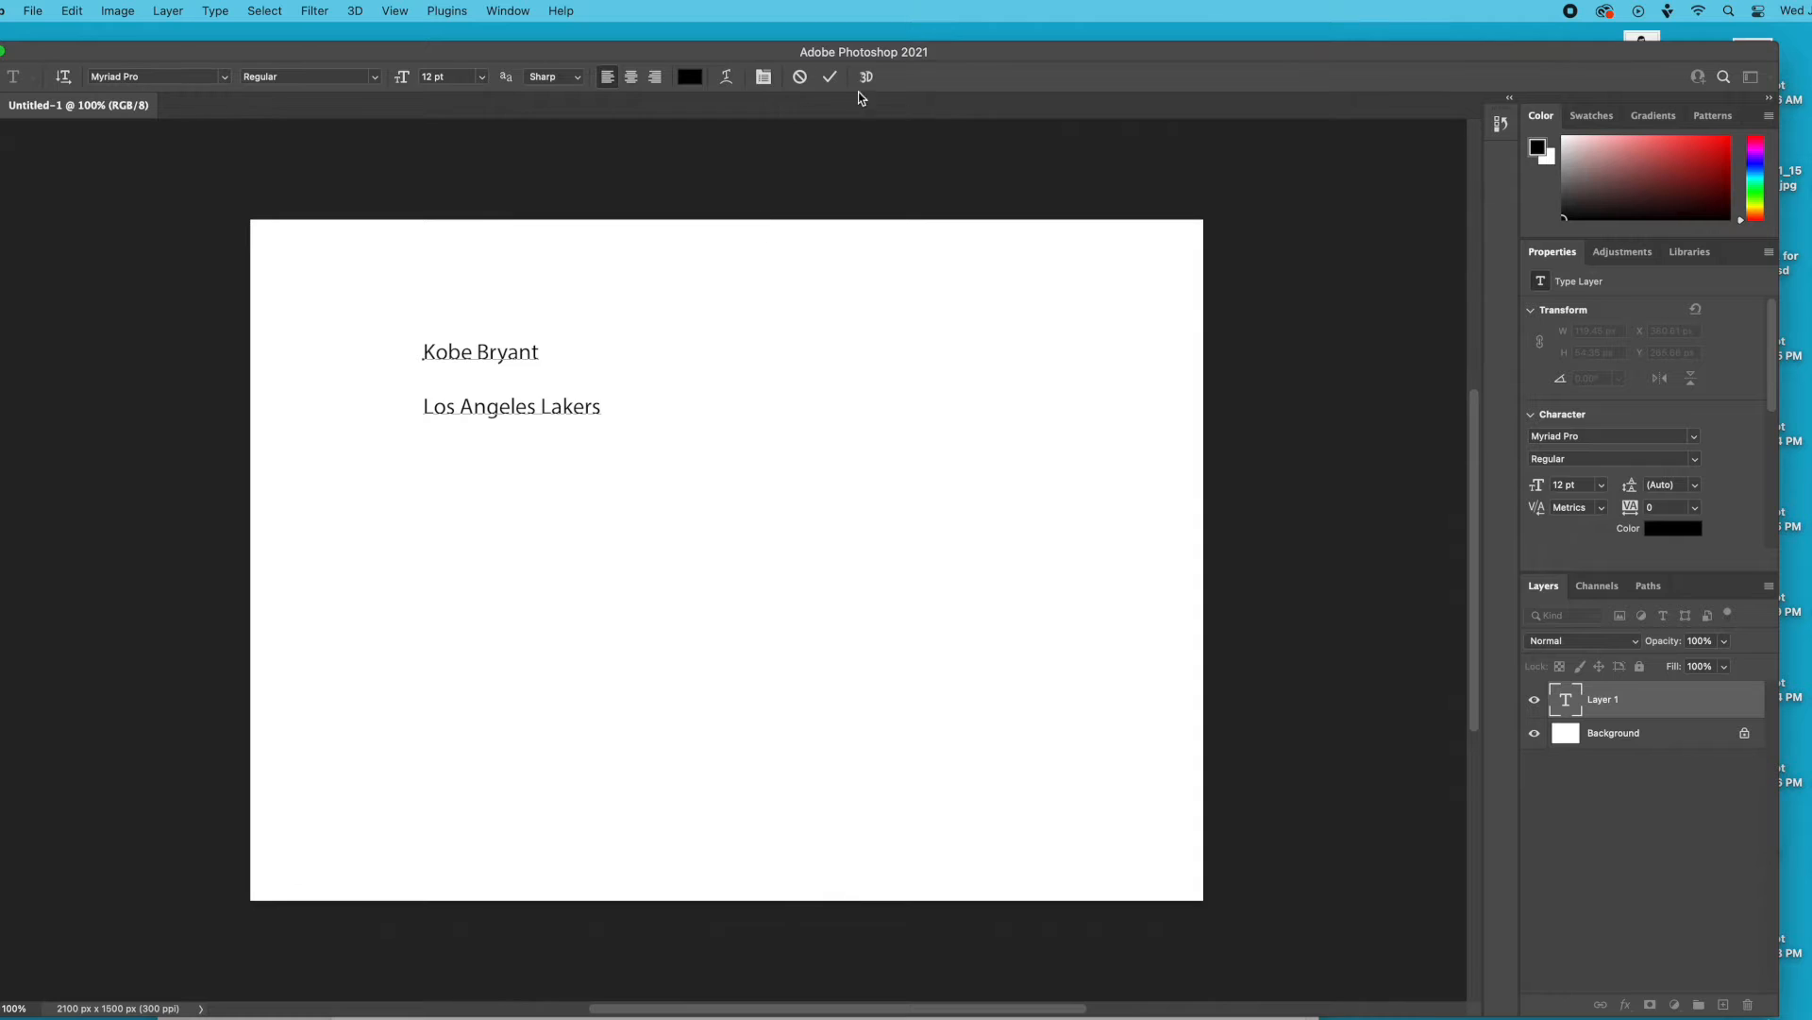
click(830, 77)
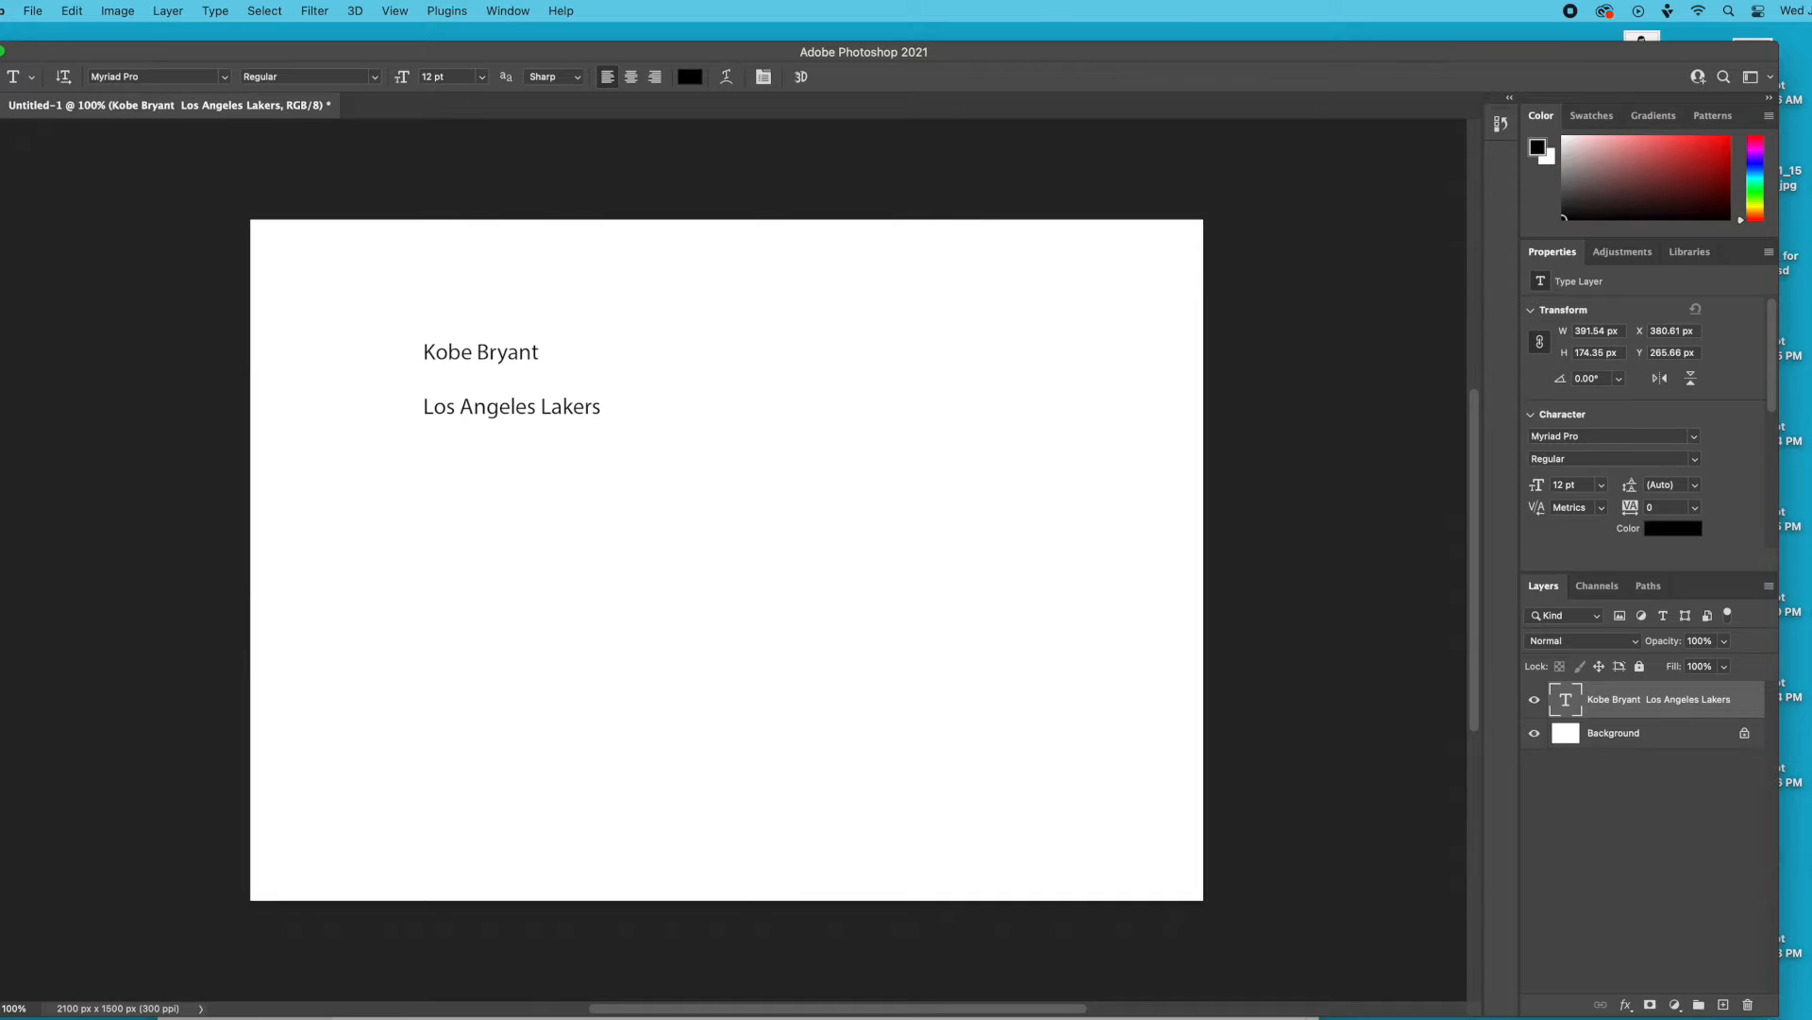
Step: Select the area around both text lines with a rectangular marquee and define it as a brush preset named "kobe"
drag(0, 114, 187, 215)
click(181, 258)
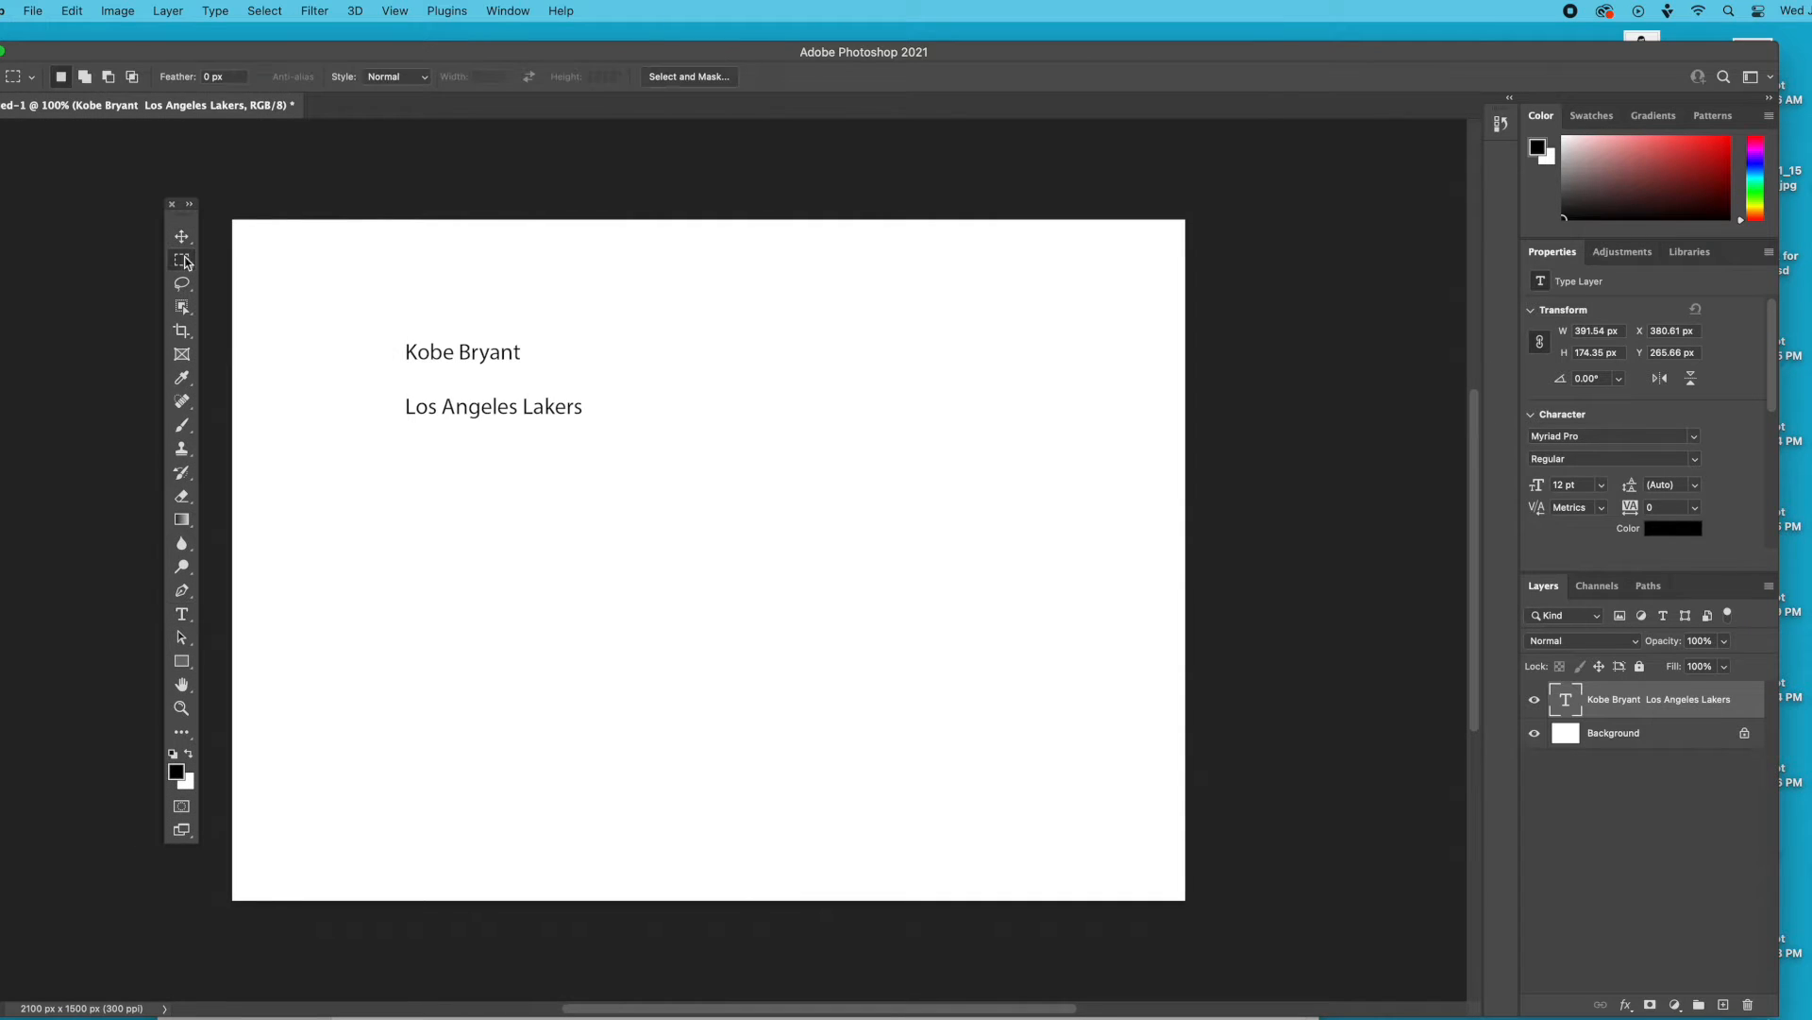
drag(376, 331, 607, 460)
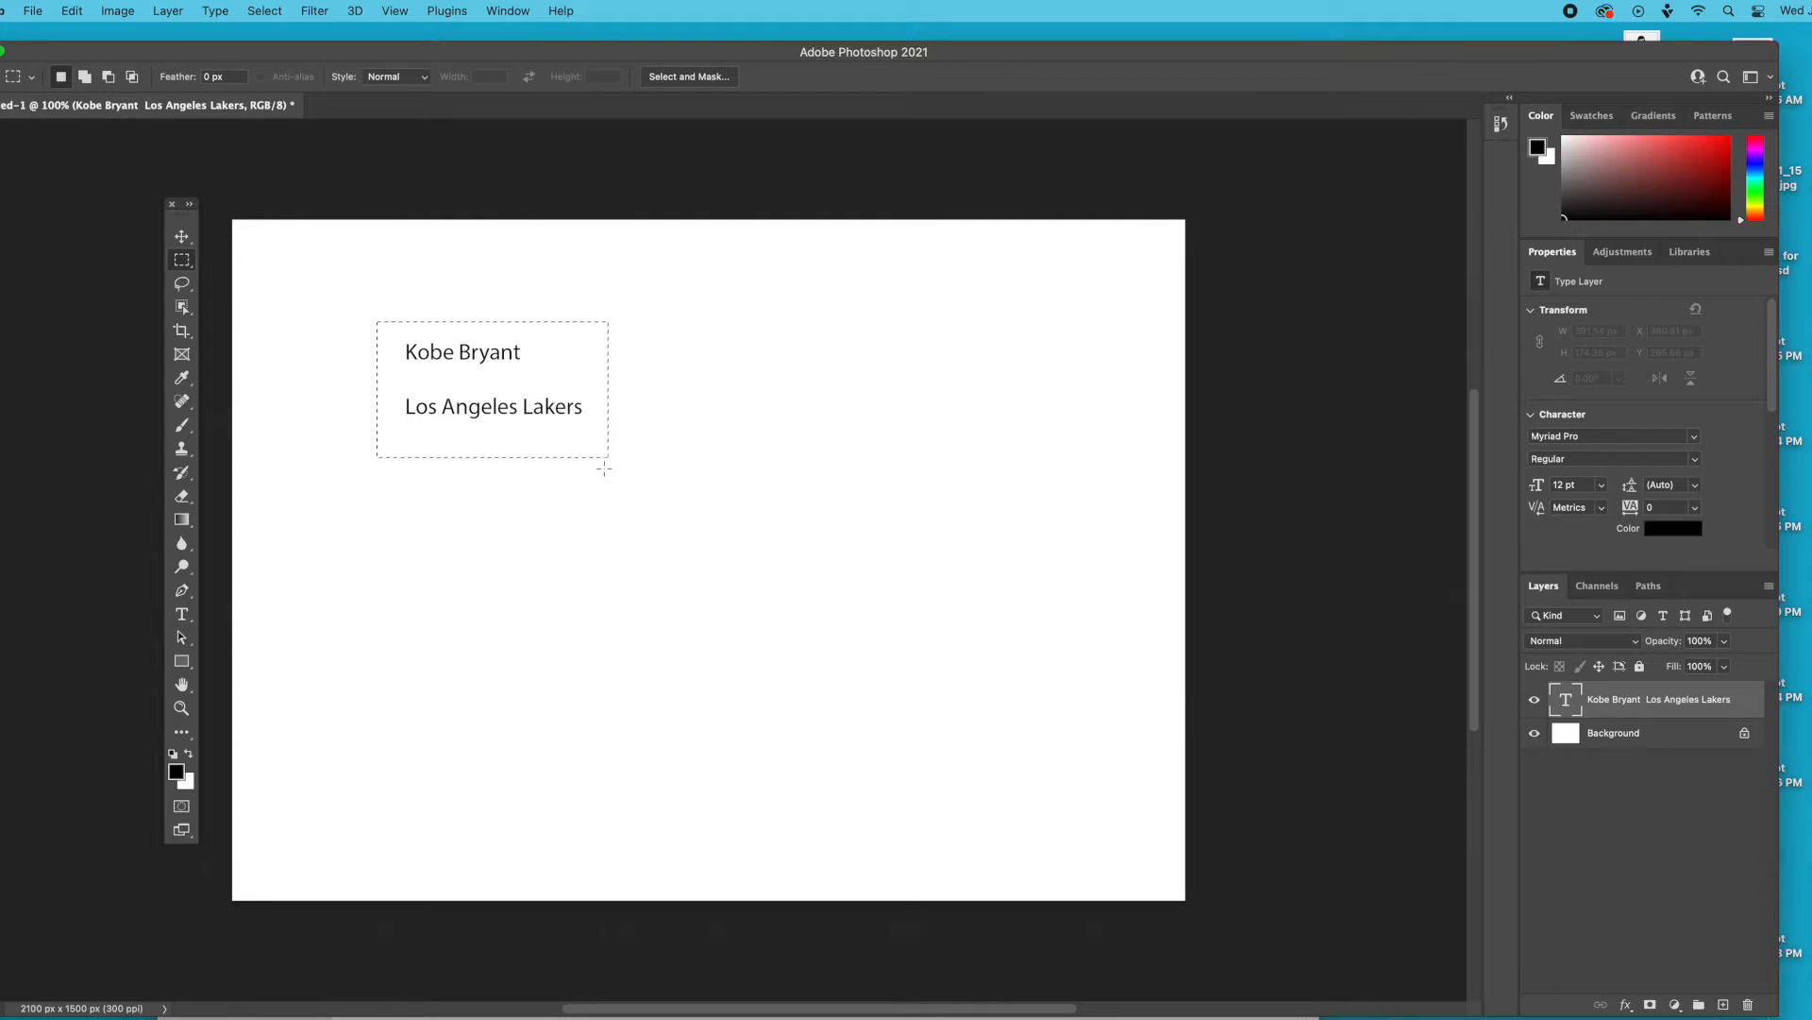
click(72, 10)
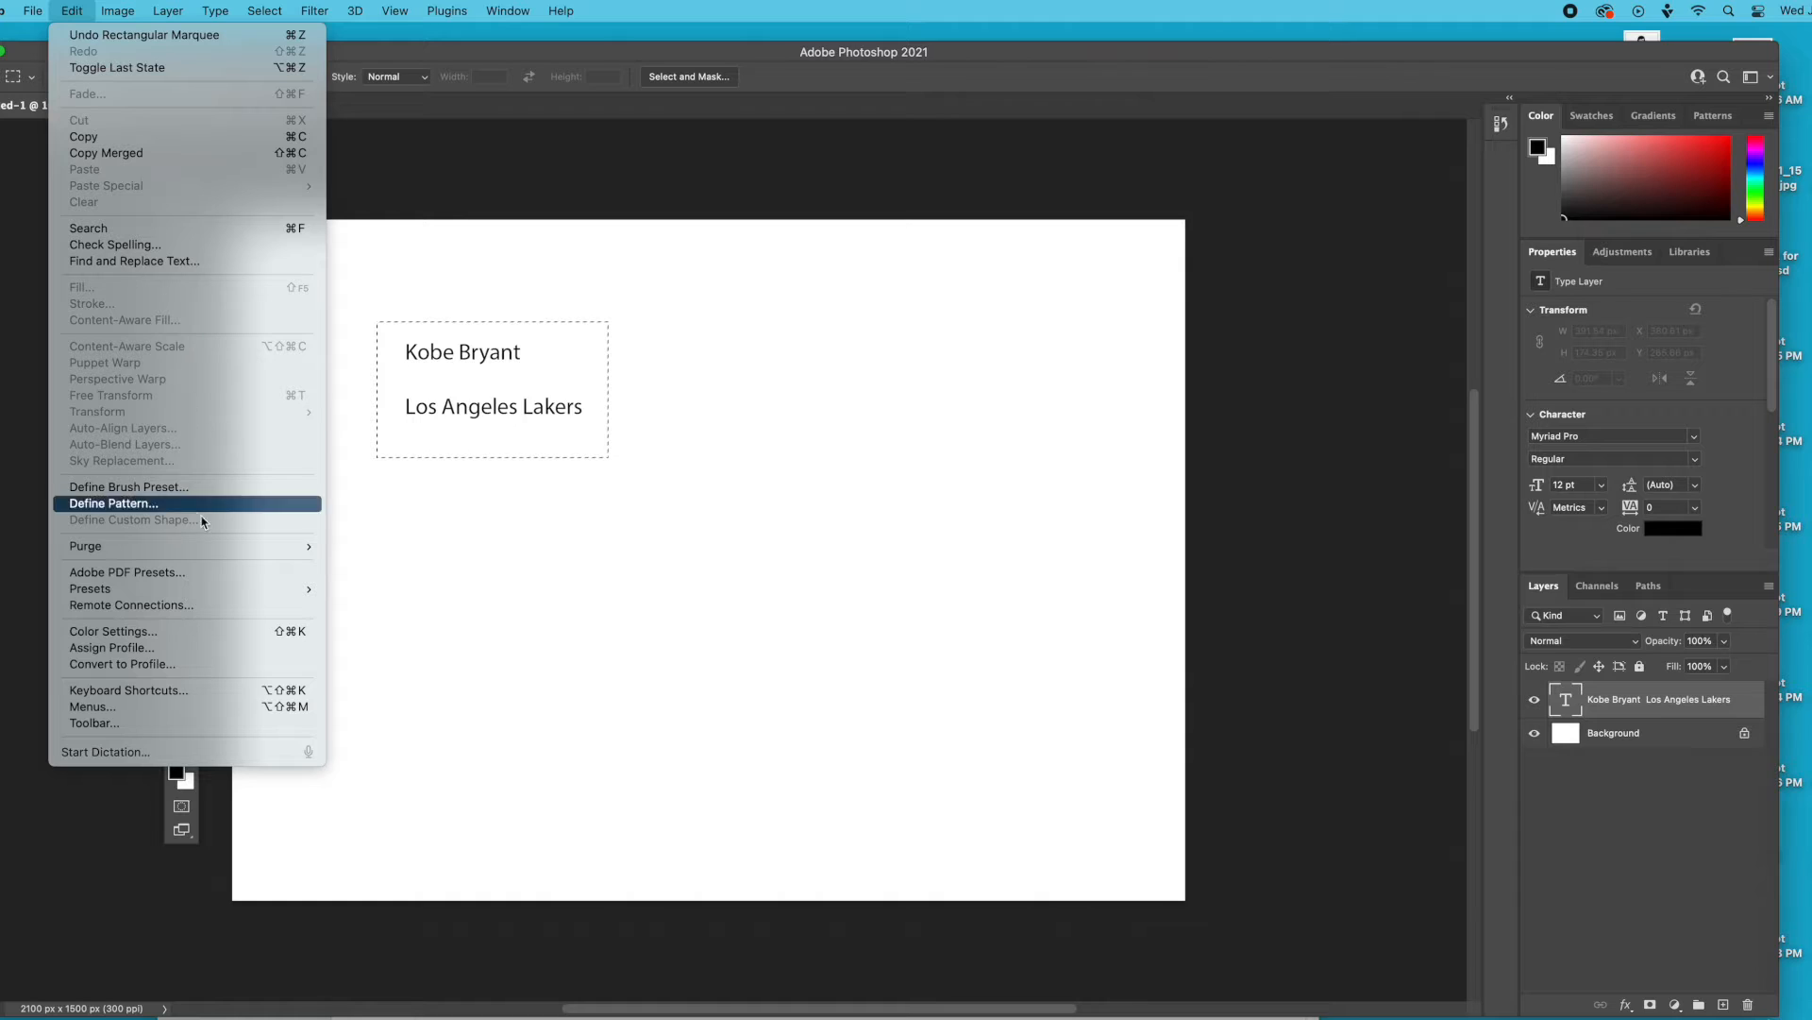
click(185, 491)
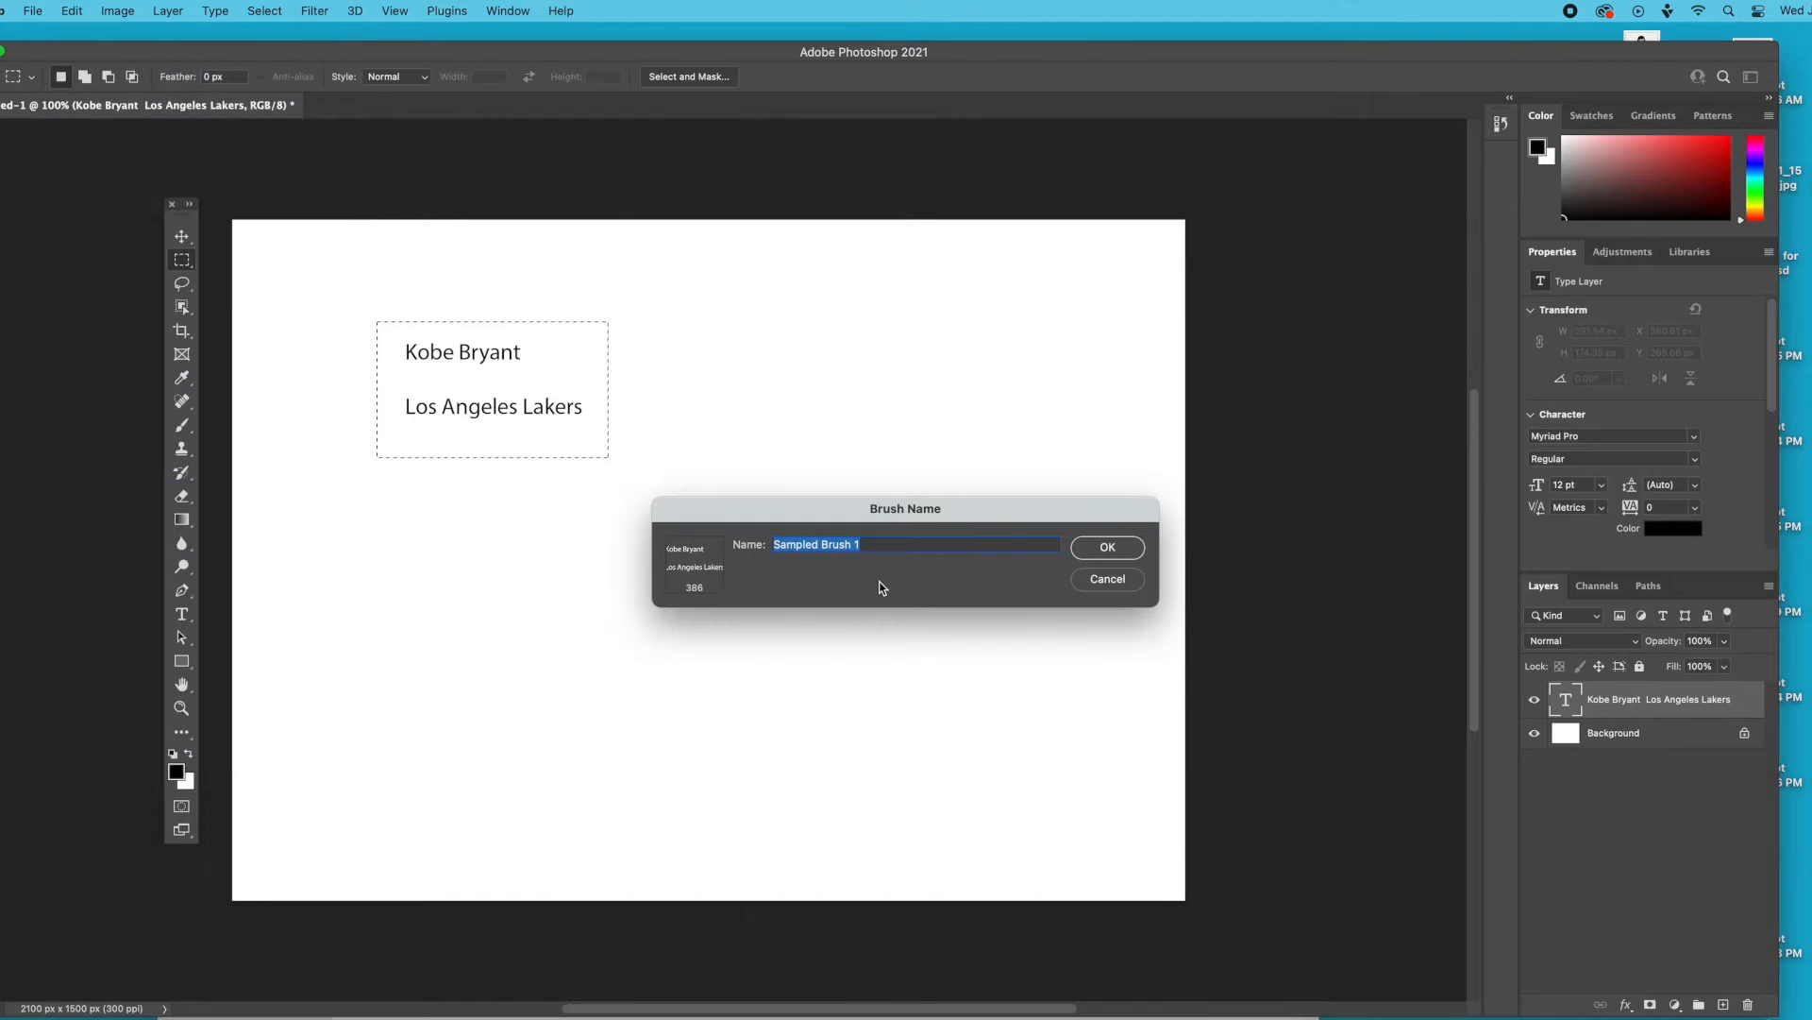
text(kobe)
key(Return)
Step: Deselect the area and delete the Kobe Bryant text layer, leaving only the Background layer
key(b)
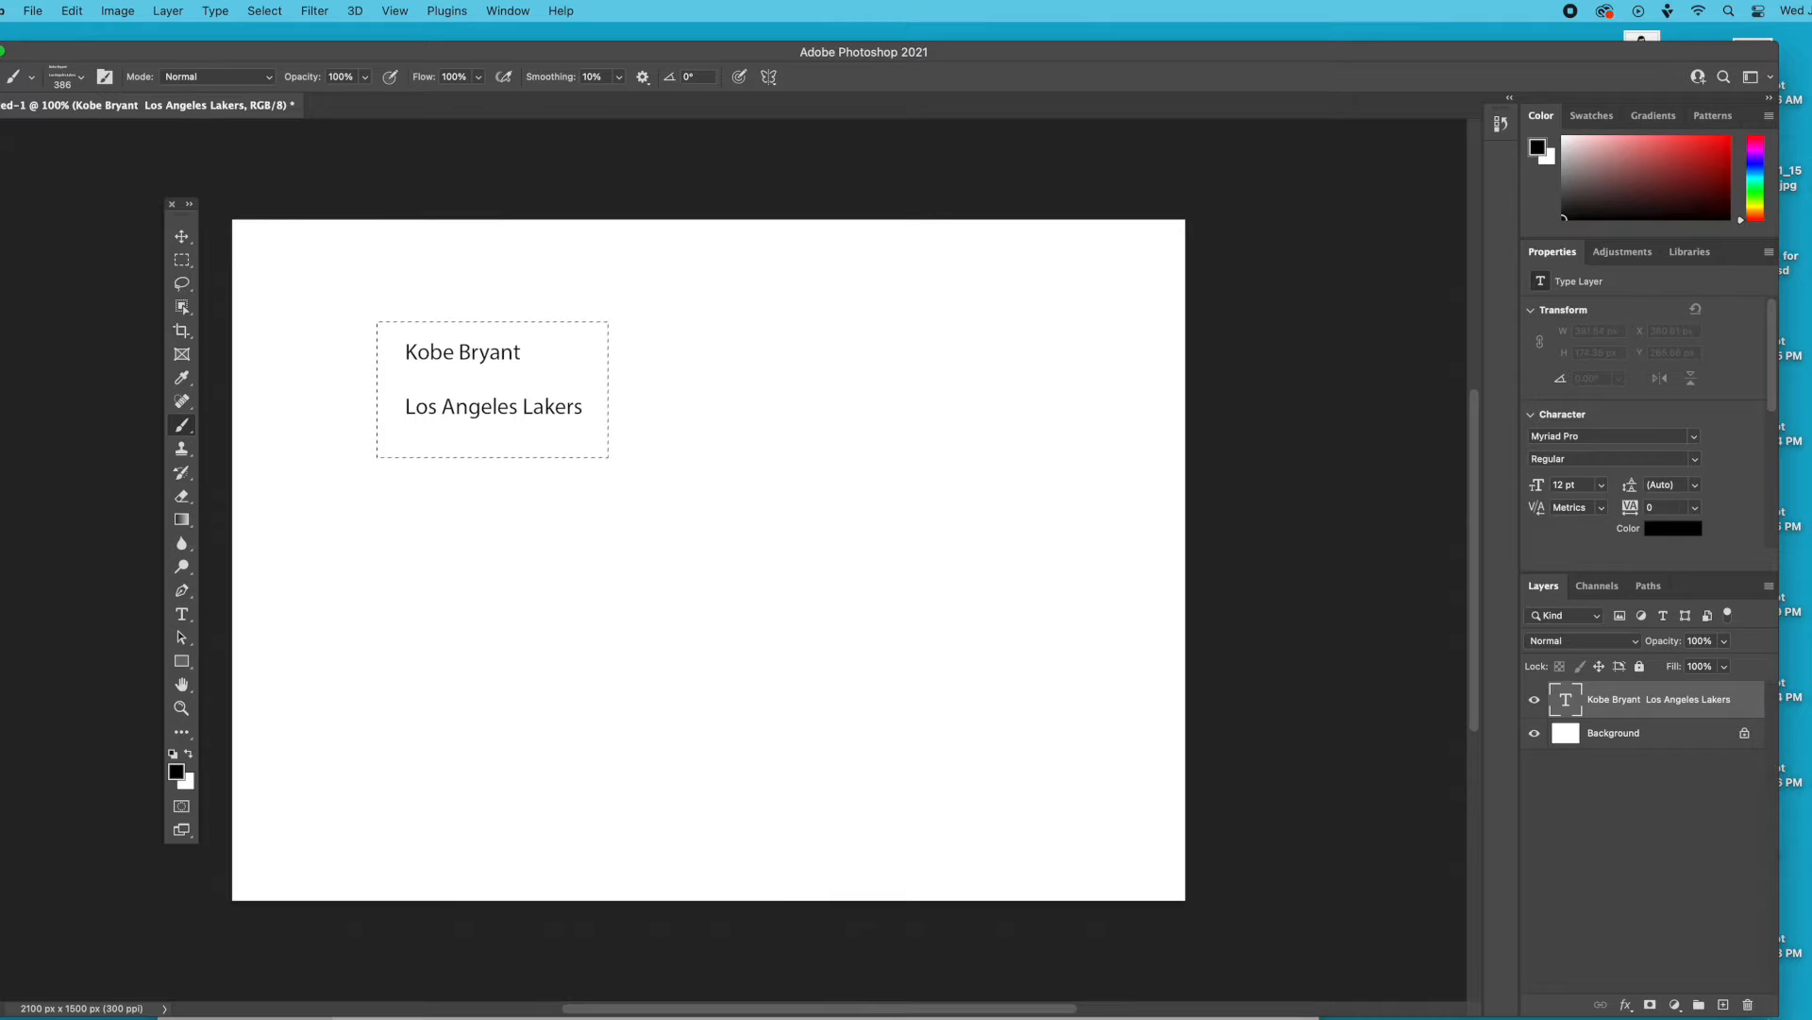
click(183, 260)
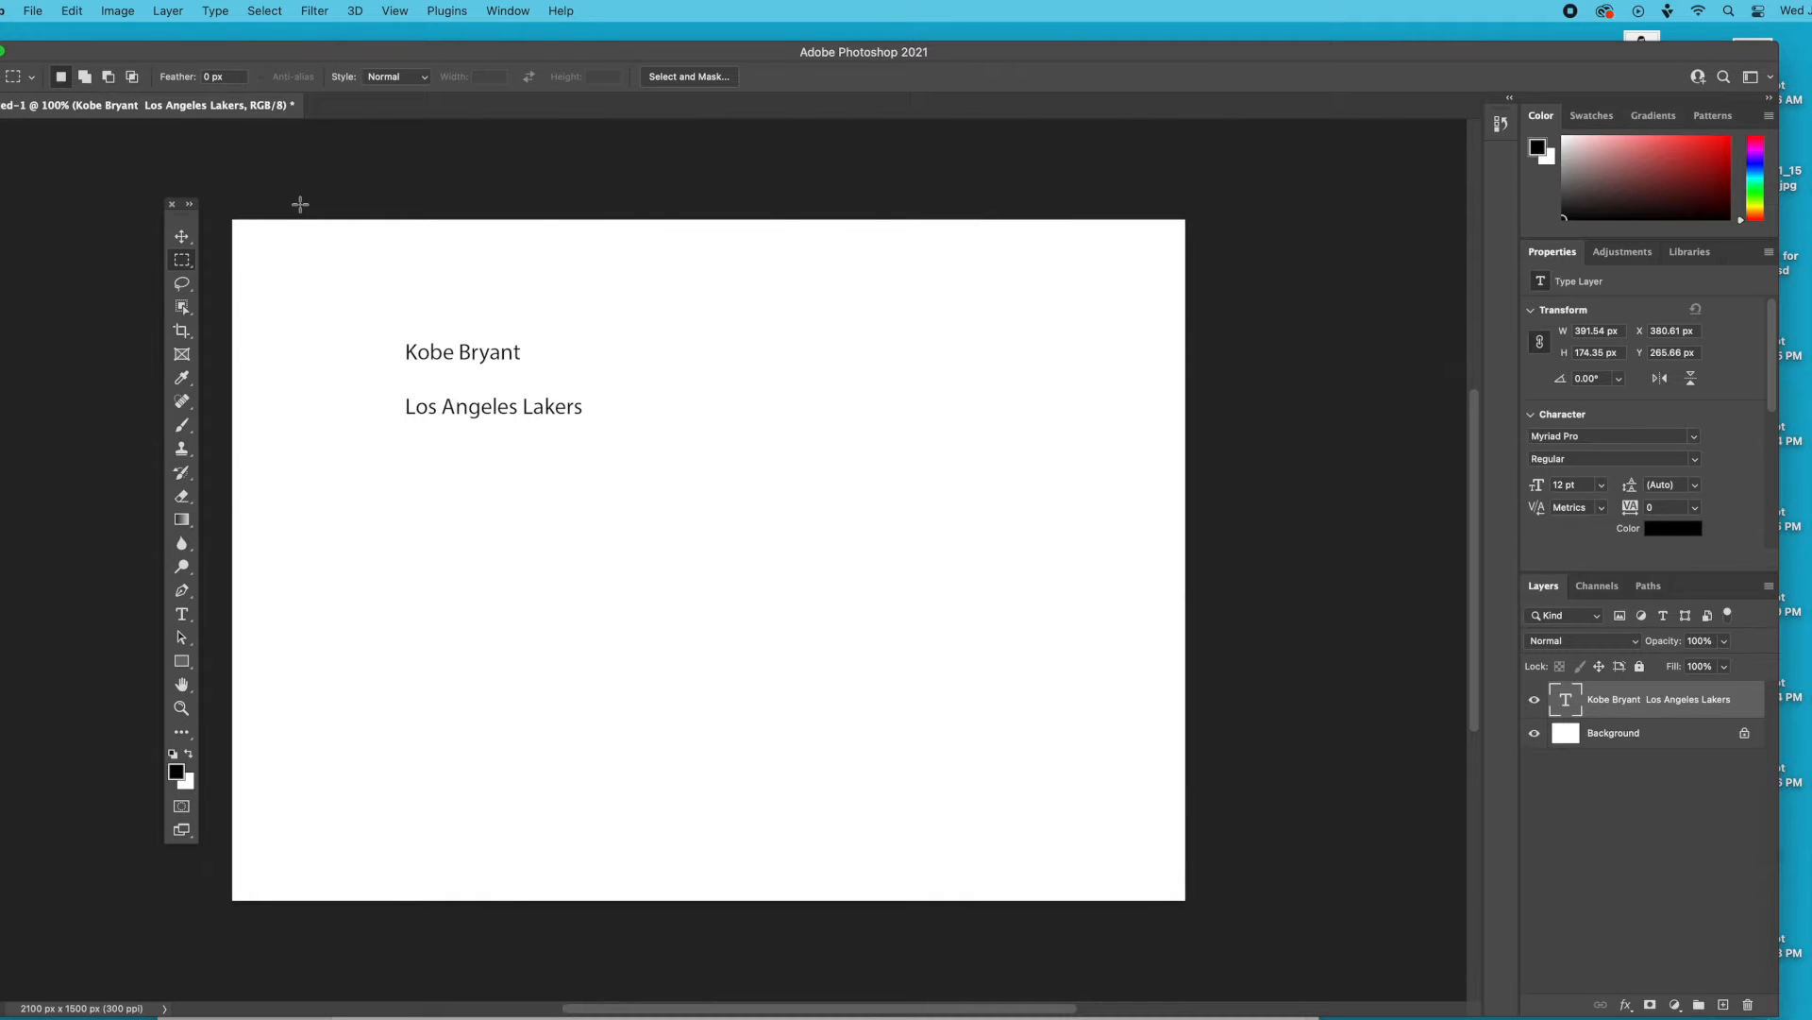
key(Delete)
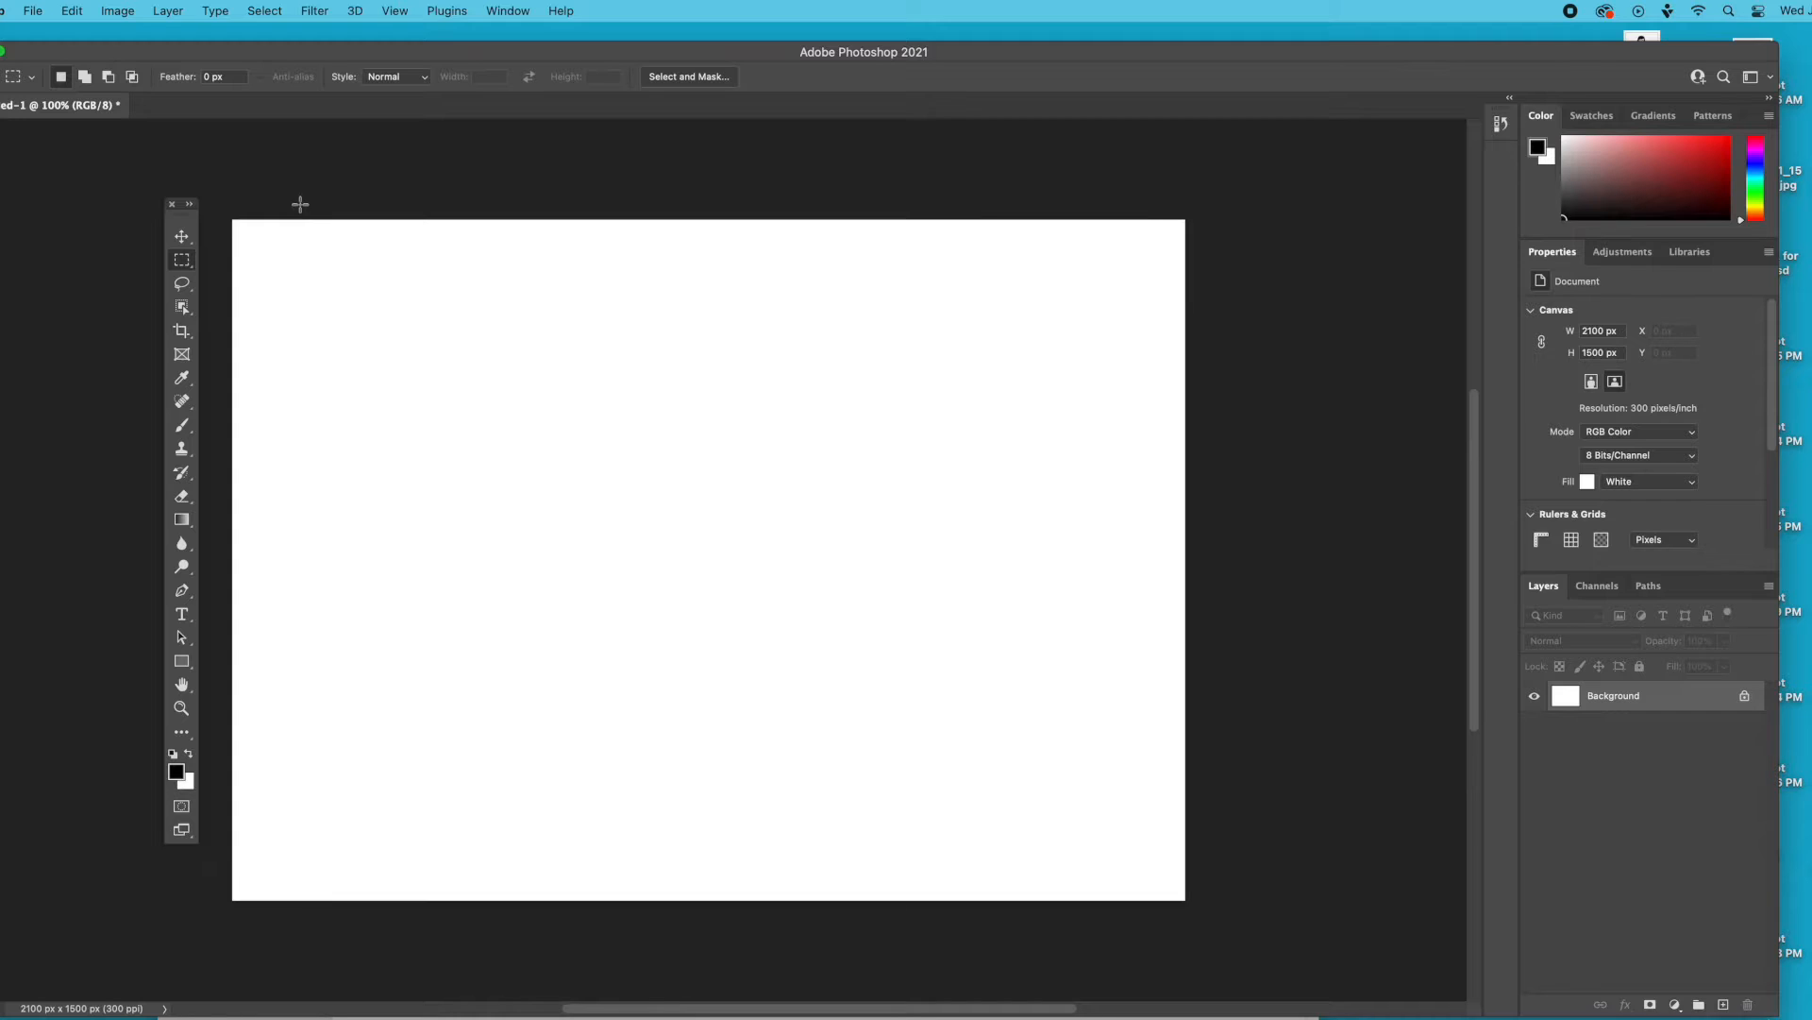
Step: Set the foreground color to purple #a30fe8
click(176, 773)
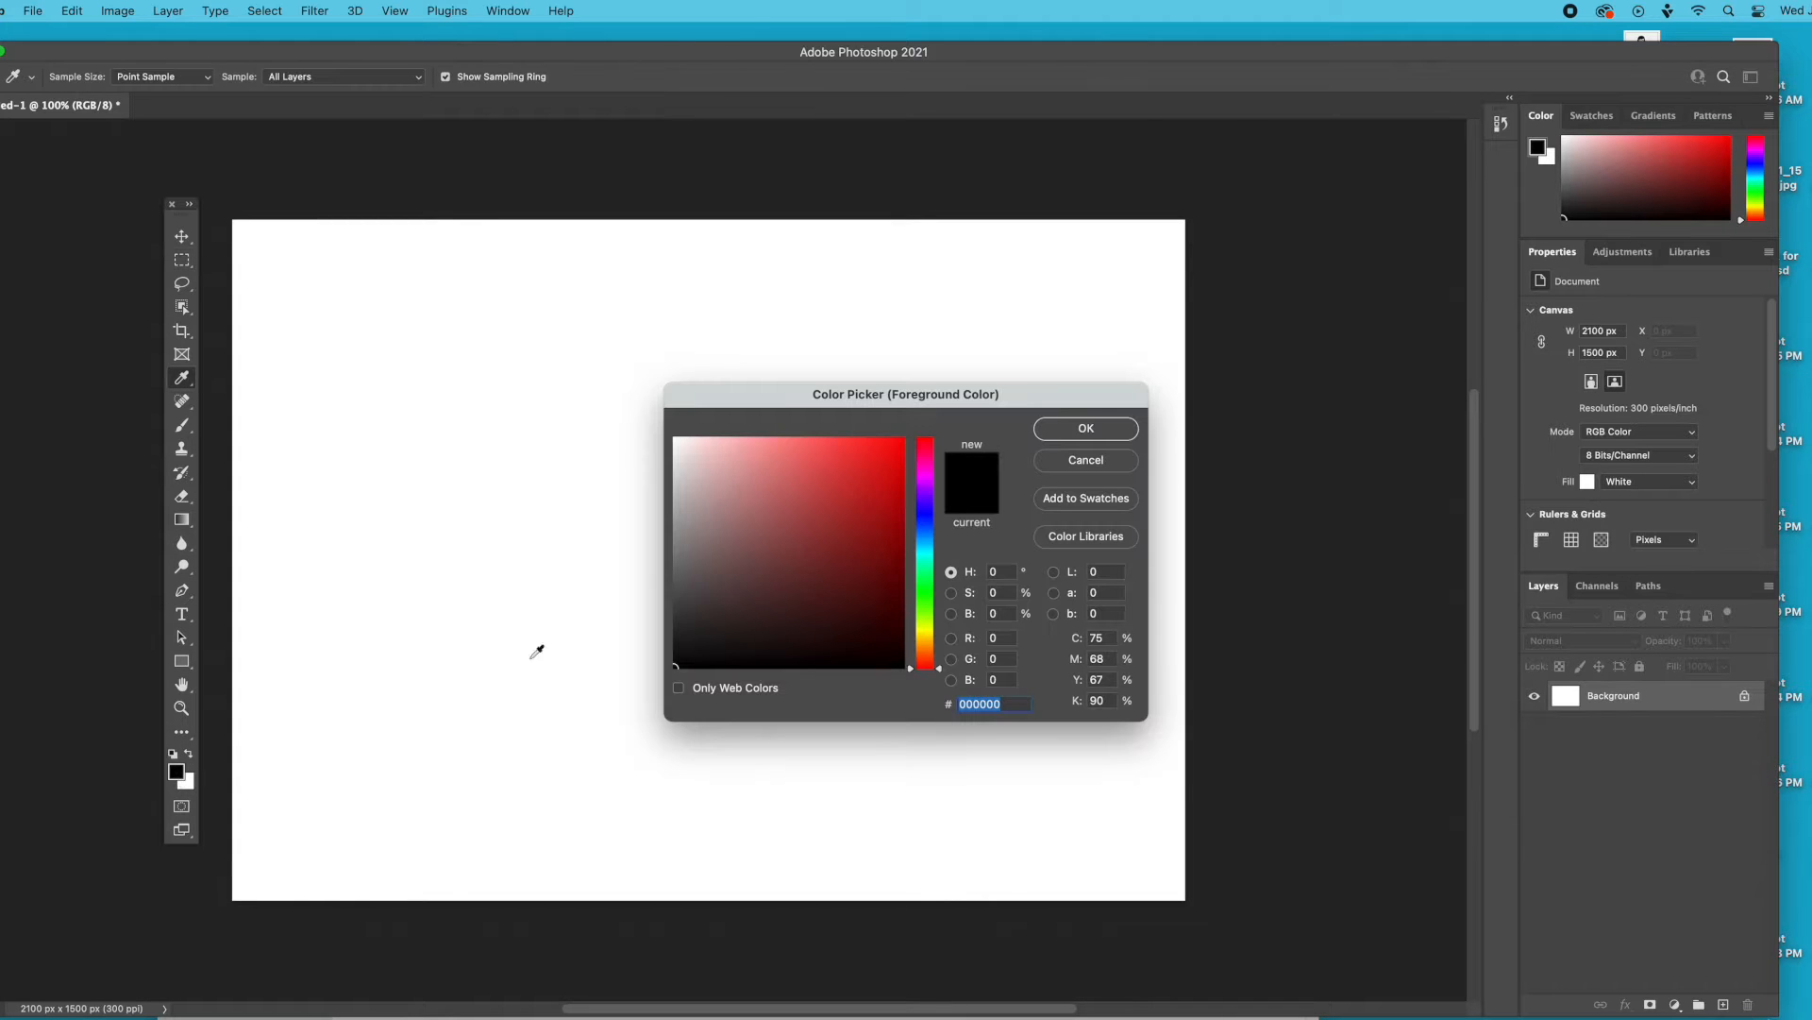
click(929, 490)
click(892, 459)
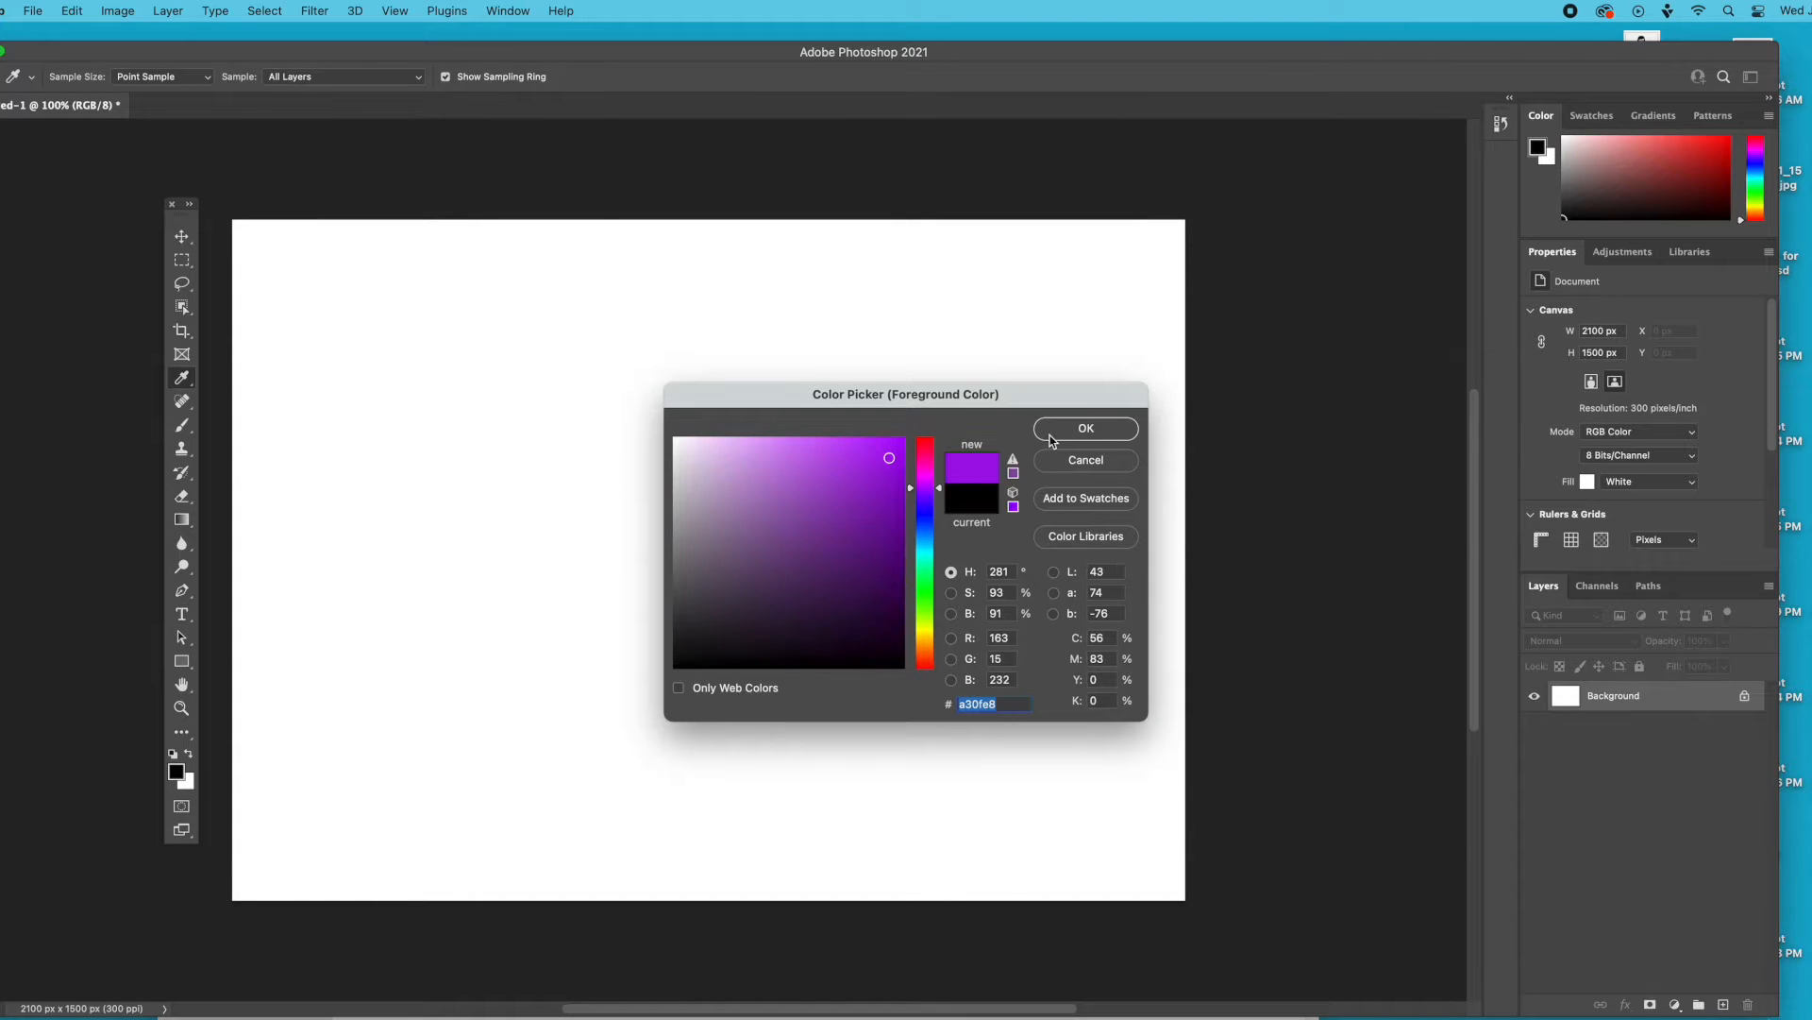
click(1086, 428)
Step: Set the text brush to 396 px and stamp purple copies down the left side of the canvas
click(182, 425)
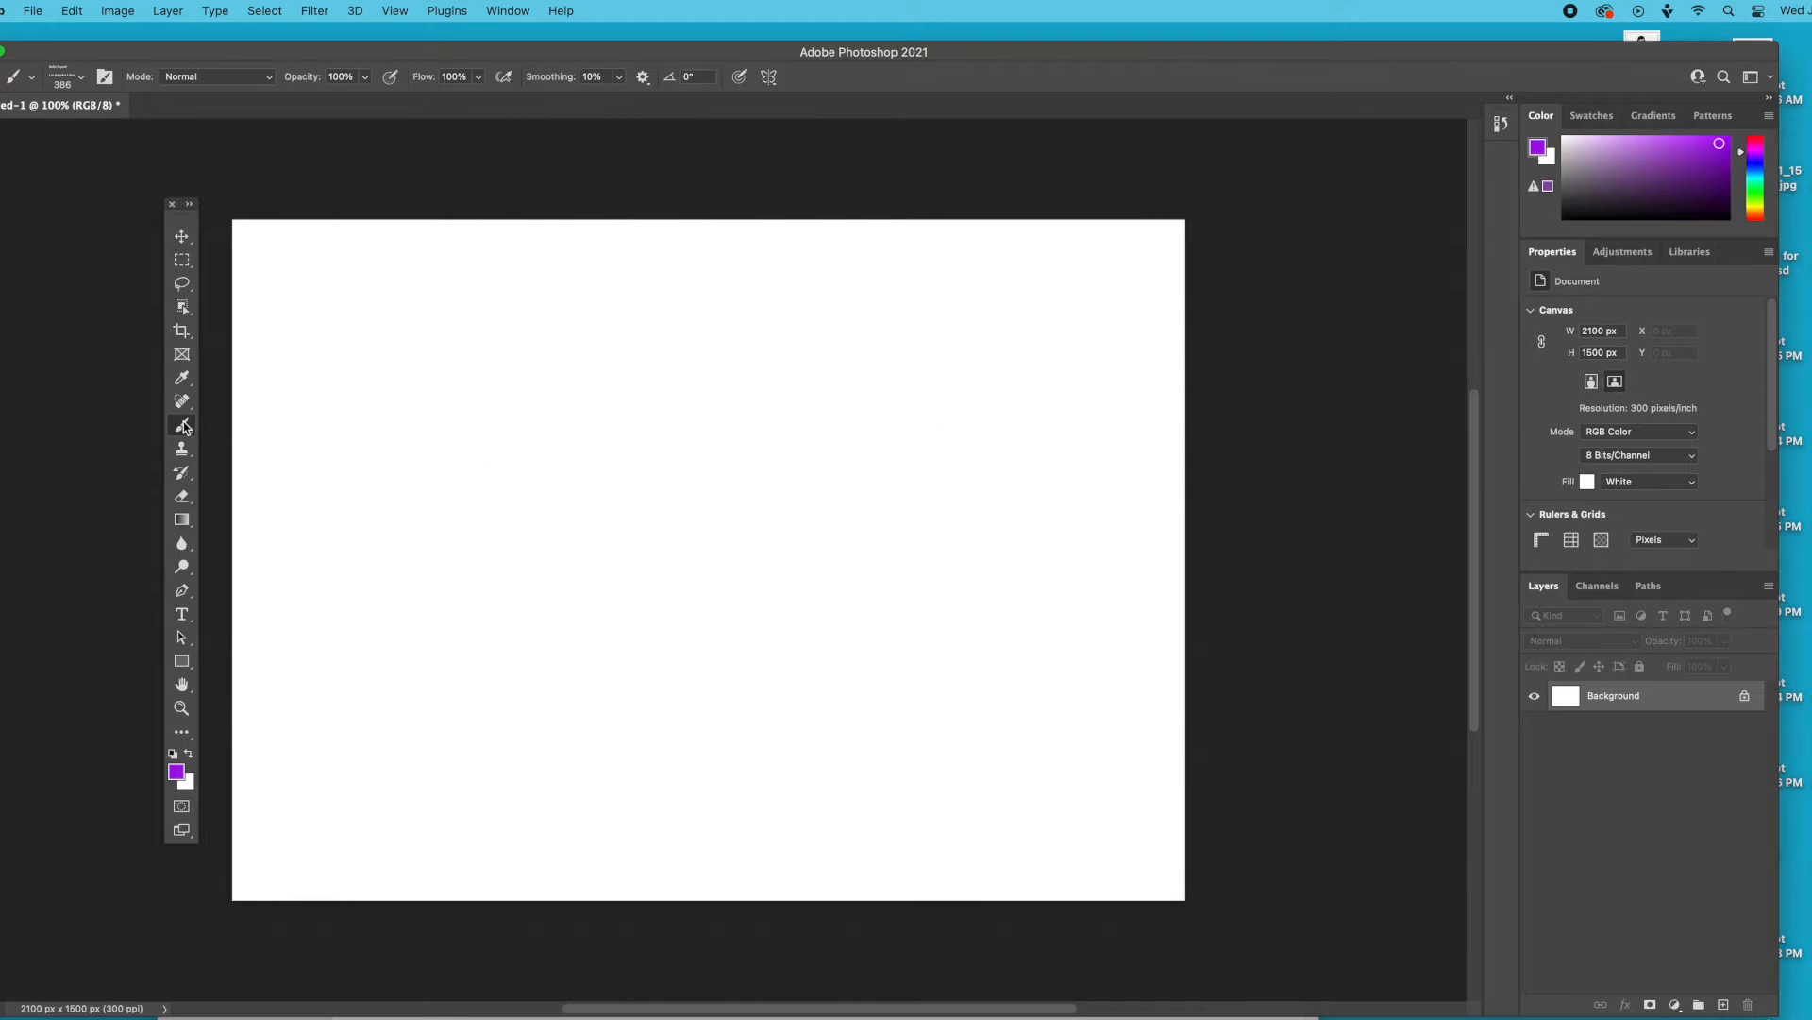
click(82, 77)
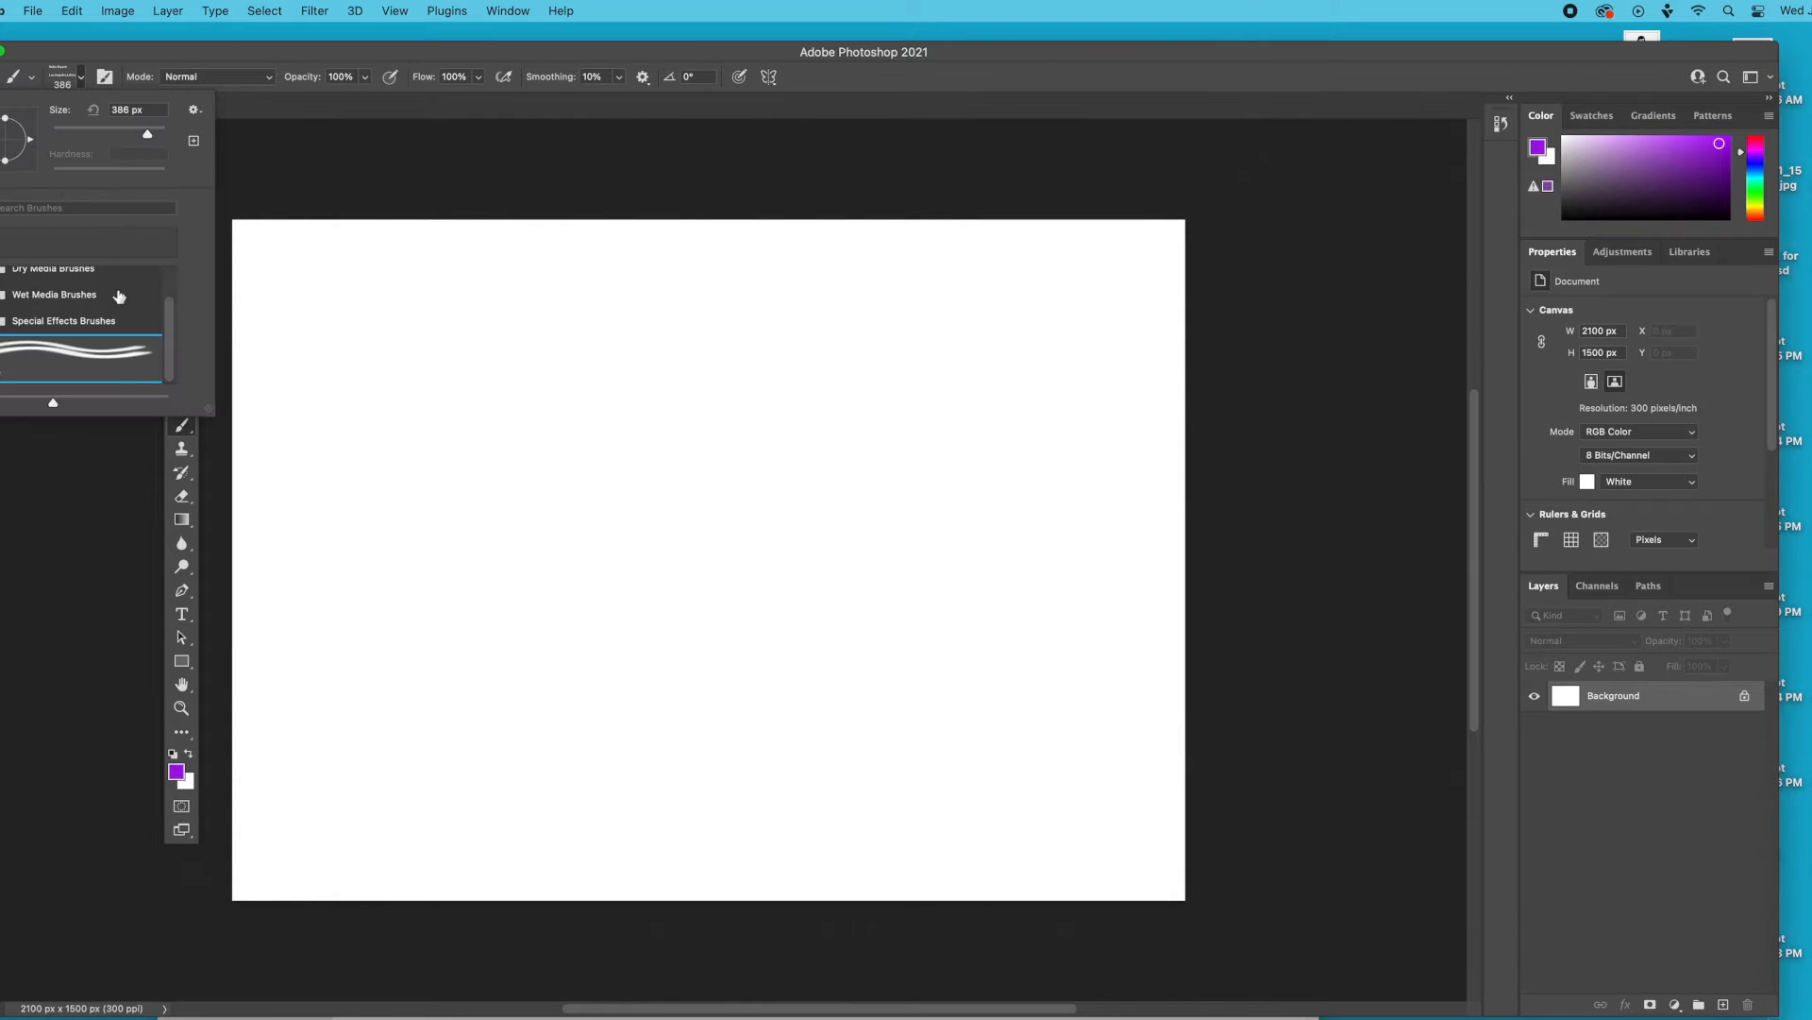
drag(144, 139, 149, 138)
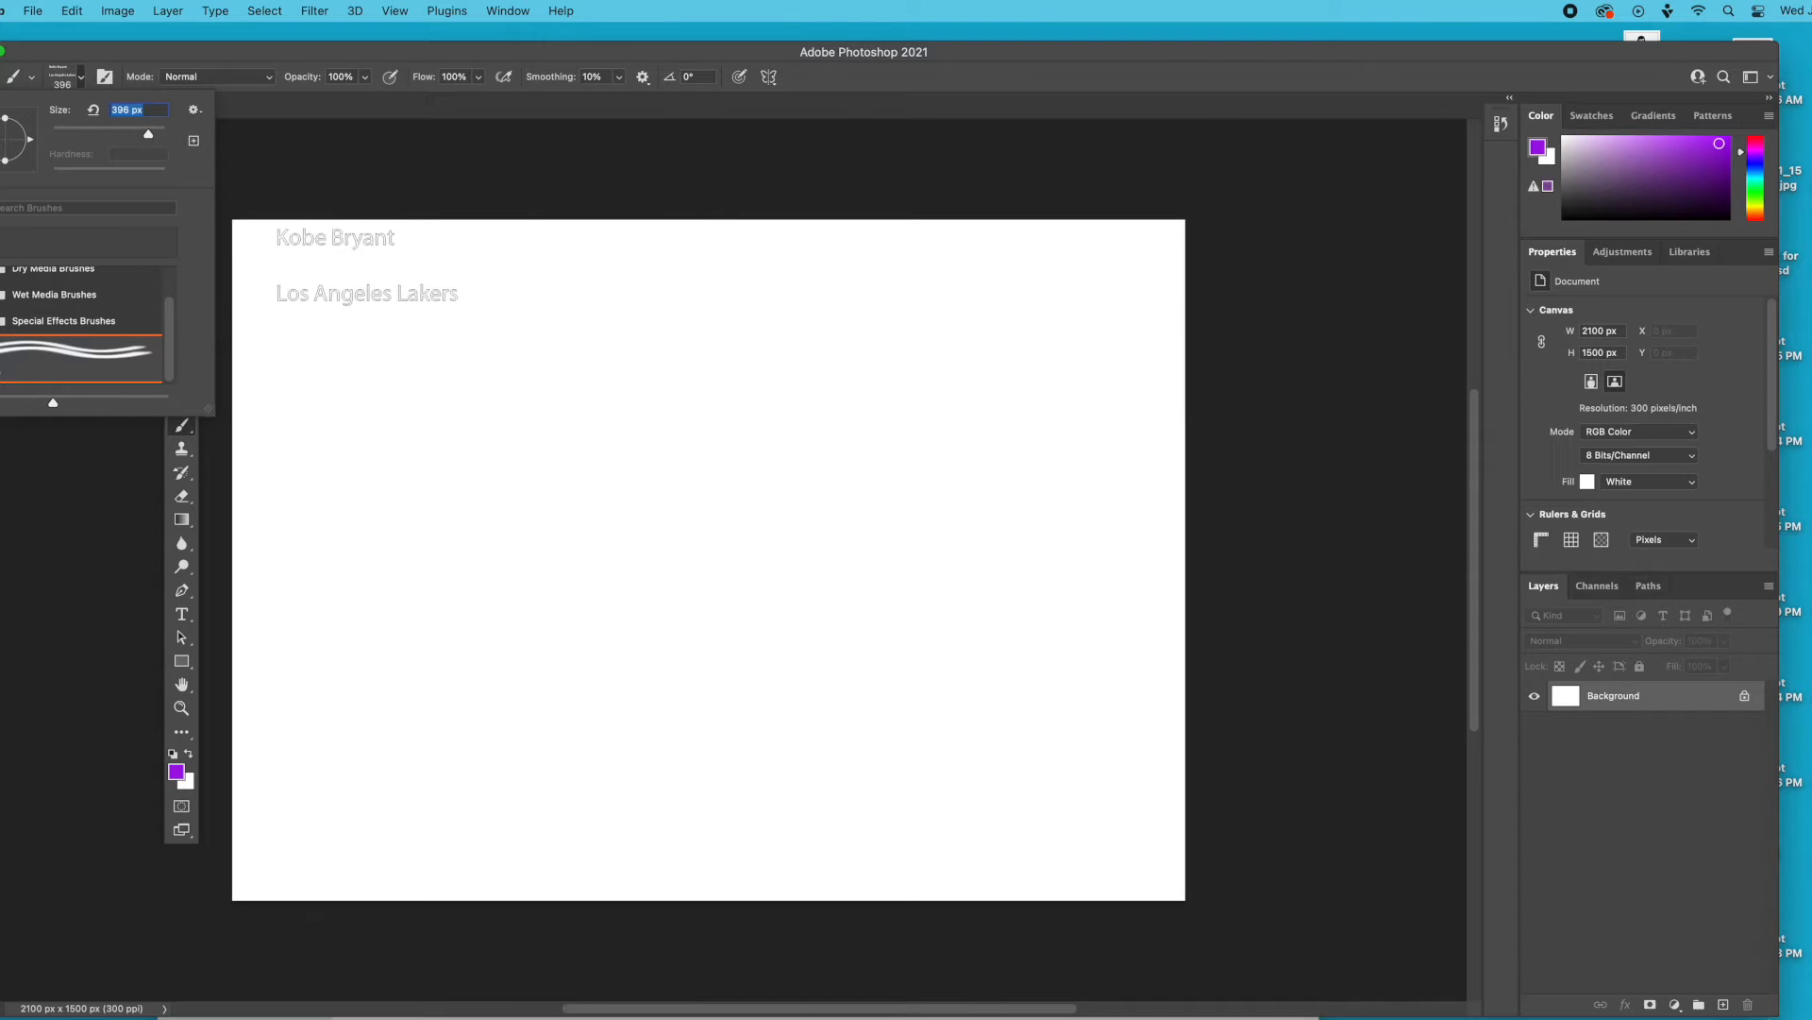
click(333, 286)
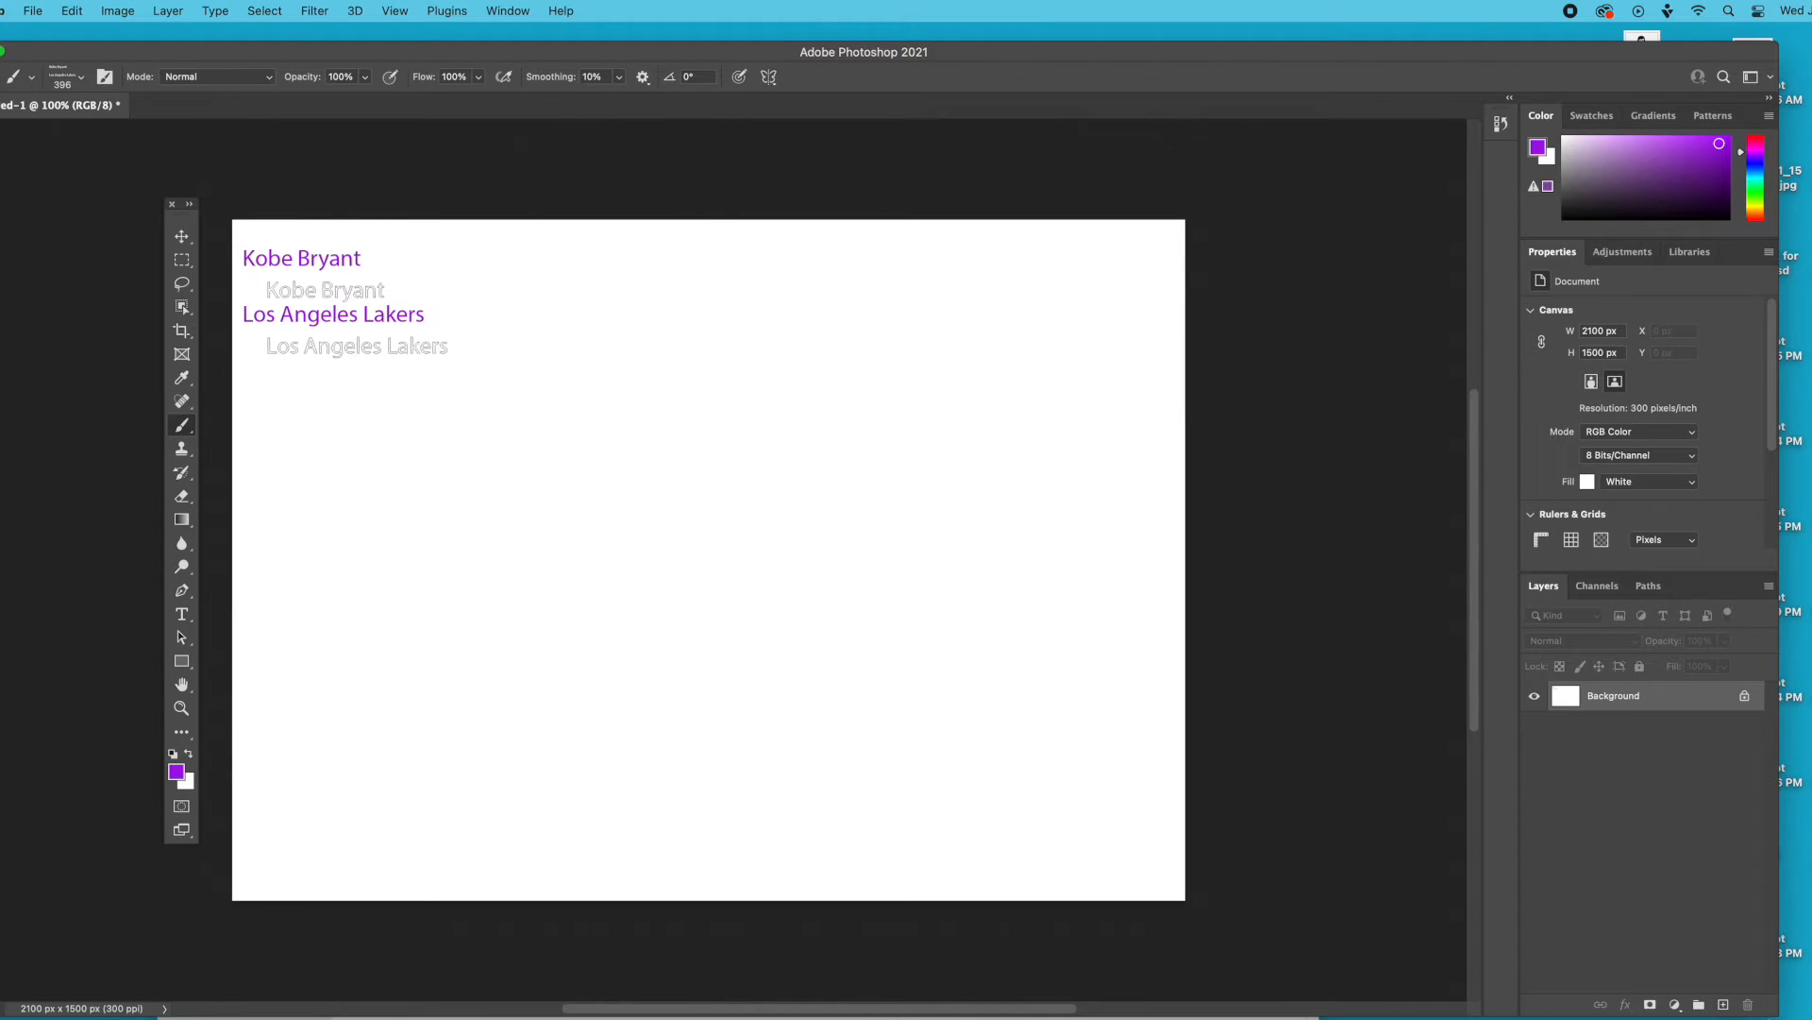
click(332, 313)
click(332, 396)
click(338, 419)
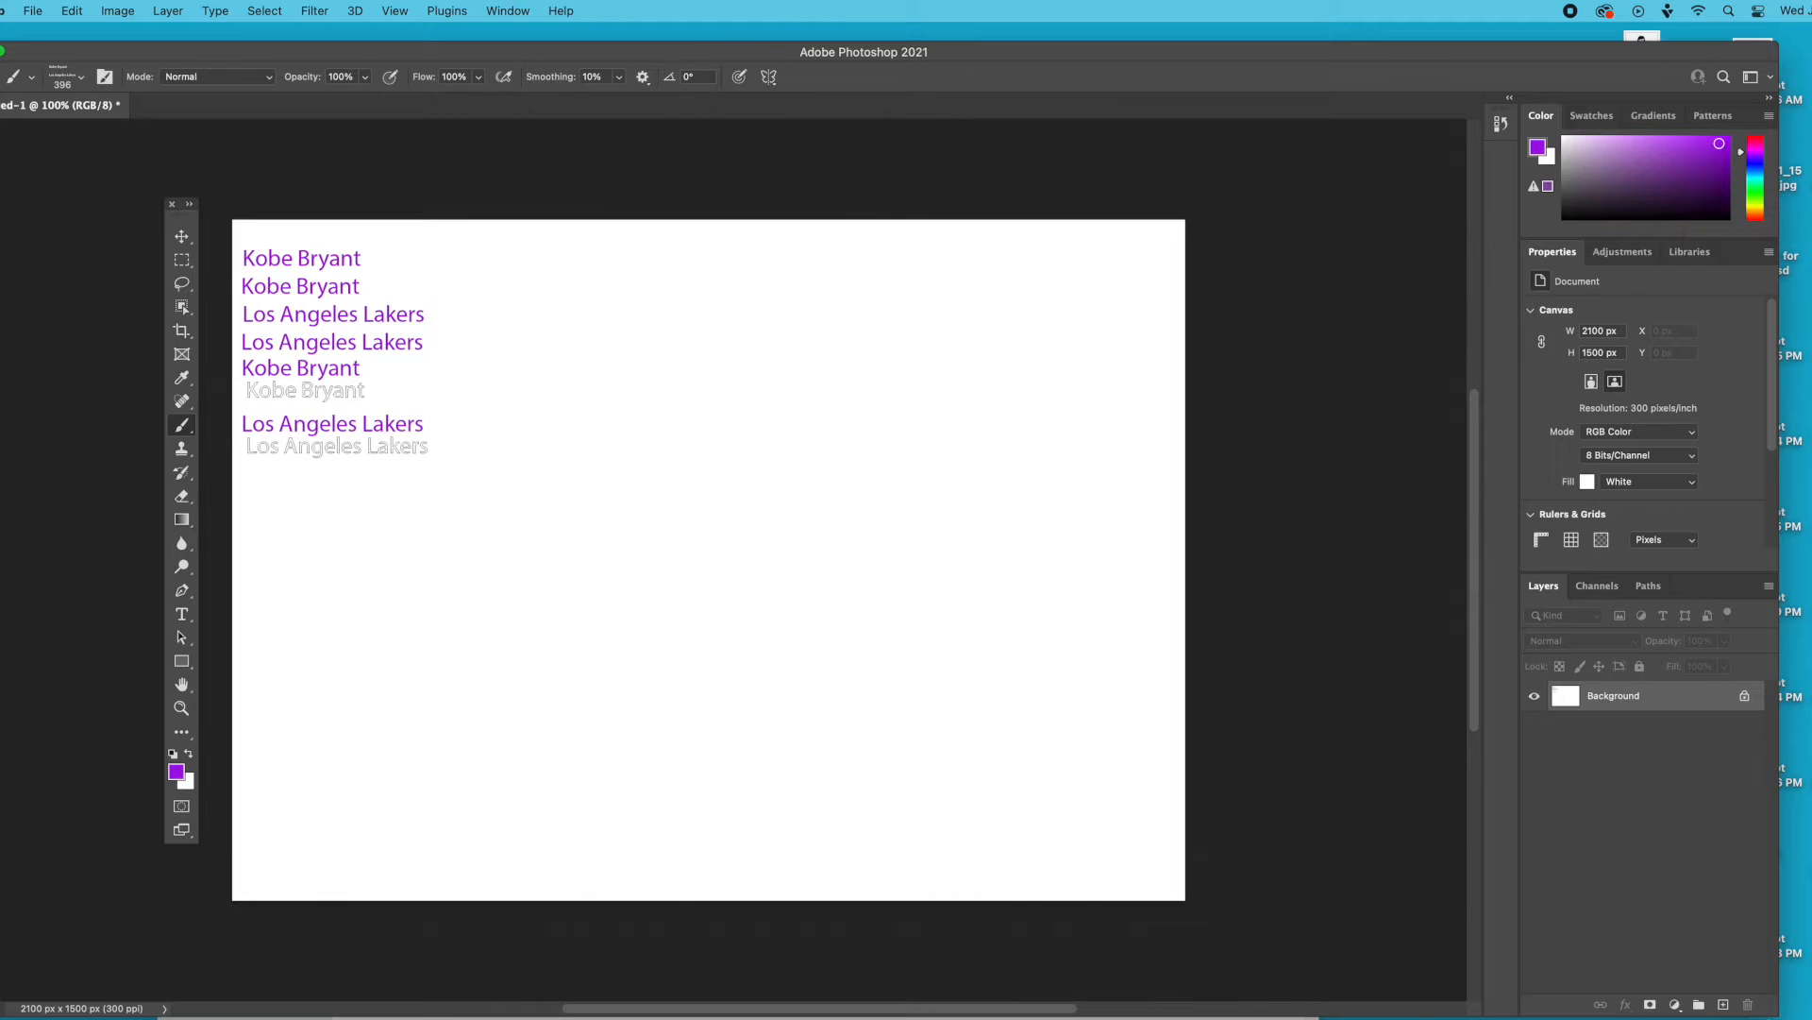
click(332, 506)
click(341, 536)
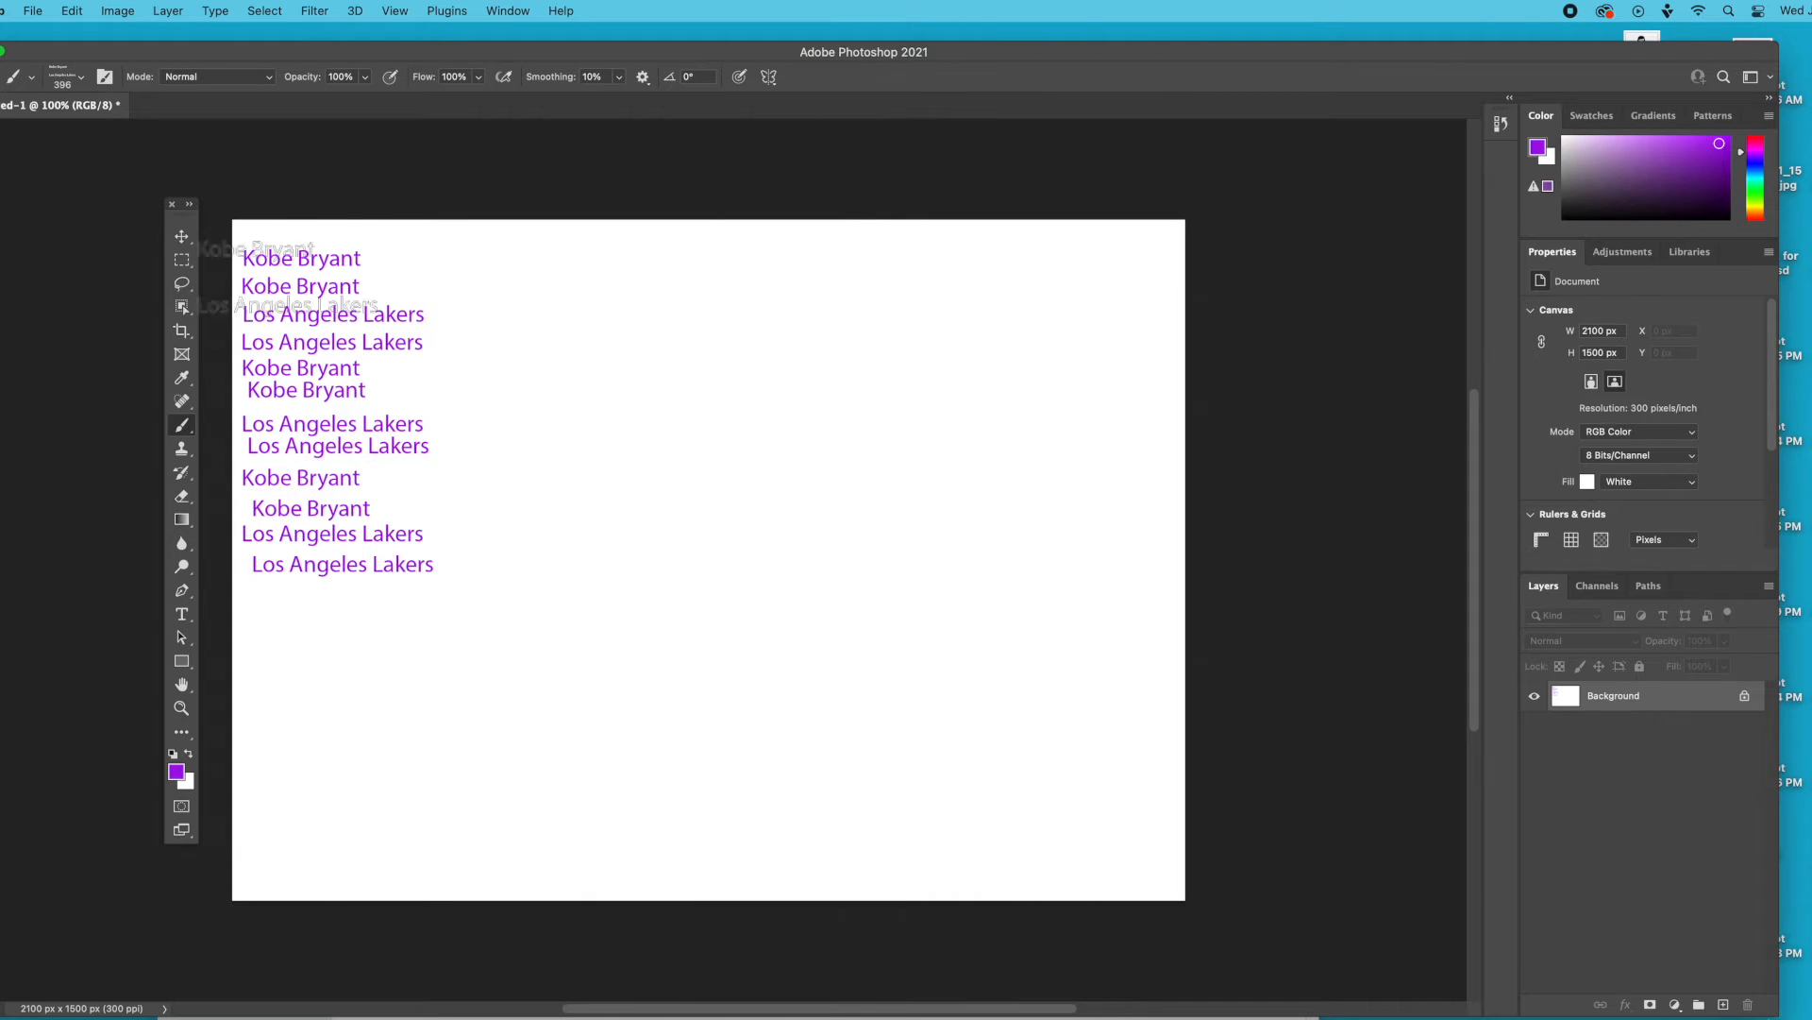
Step: Enlarge the text brush to 1040 px and stamp three large purple copies across the open part of the canvas
click(82, 79)
click(155, 133)
click(730, 389)
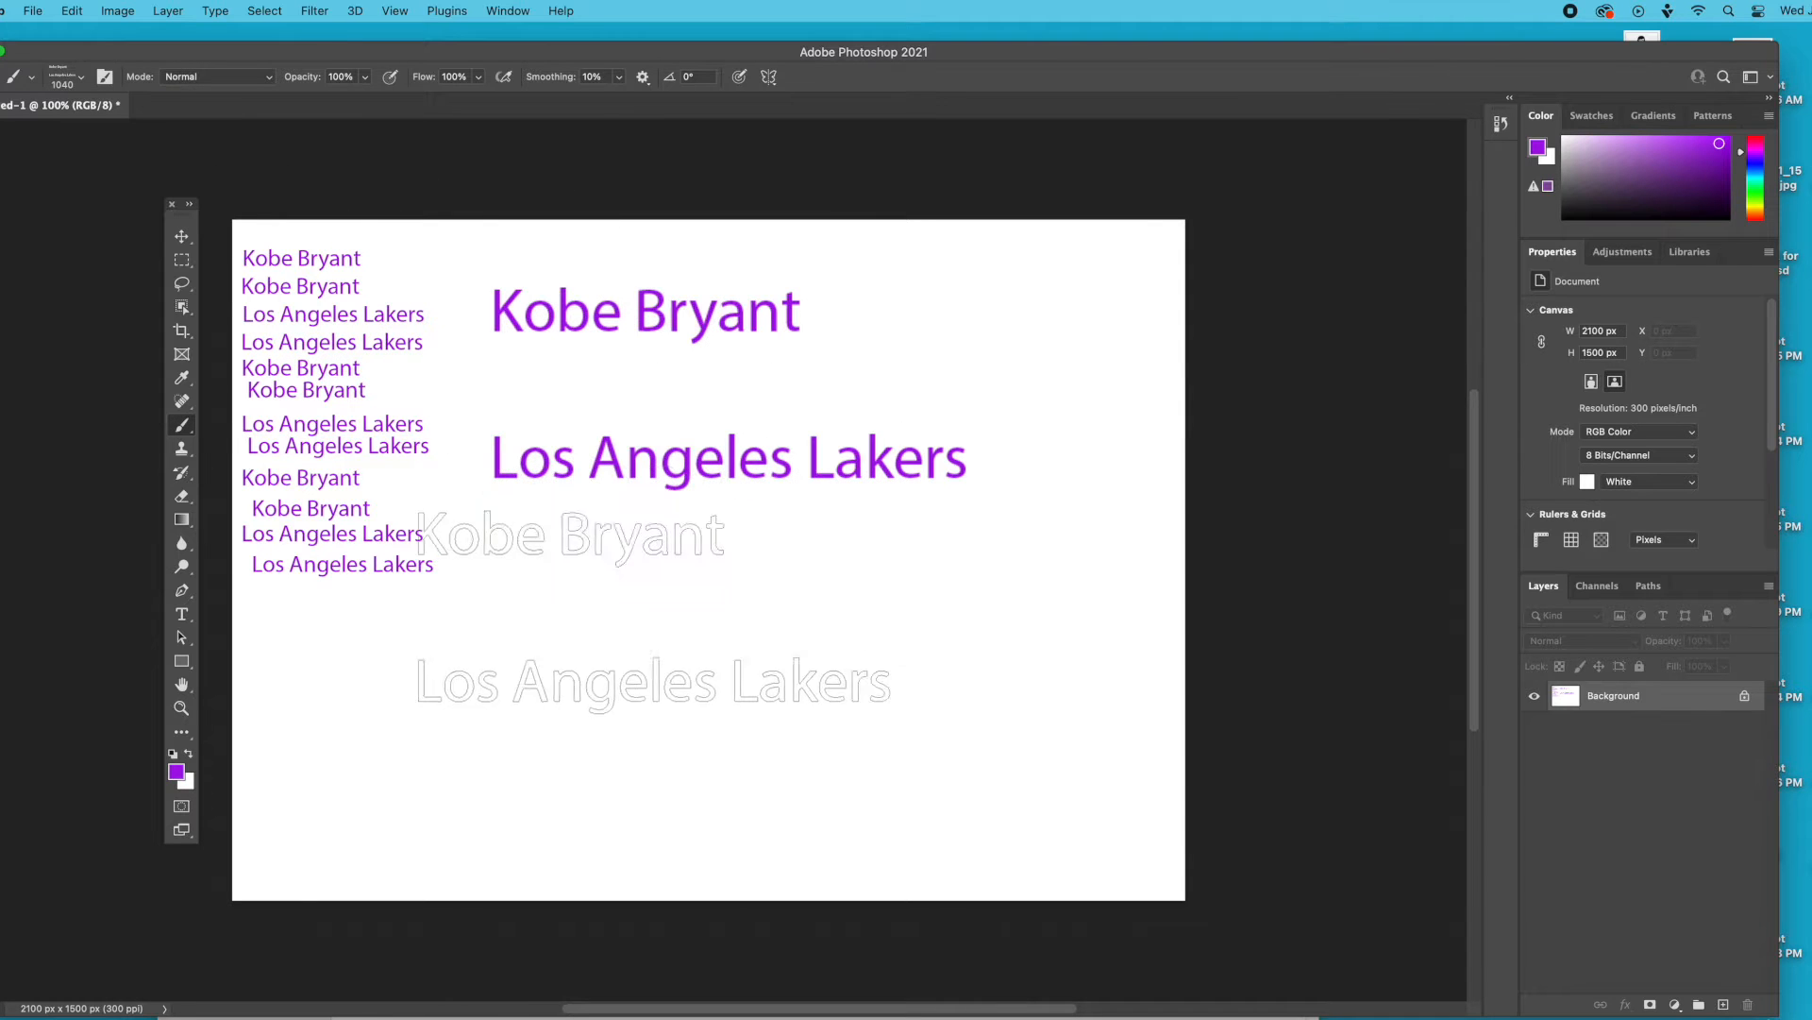
click(611, 704)
click(972, 652)
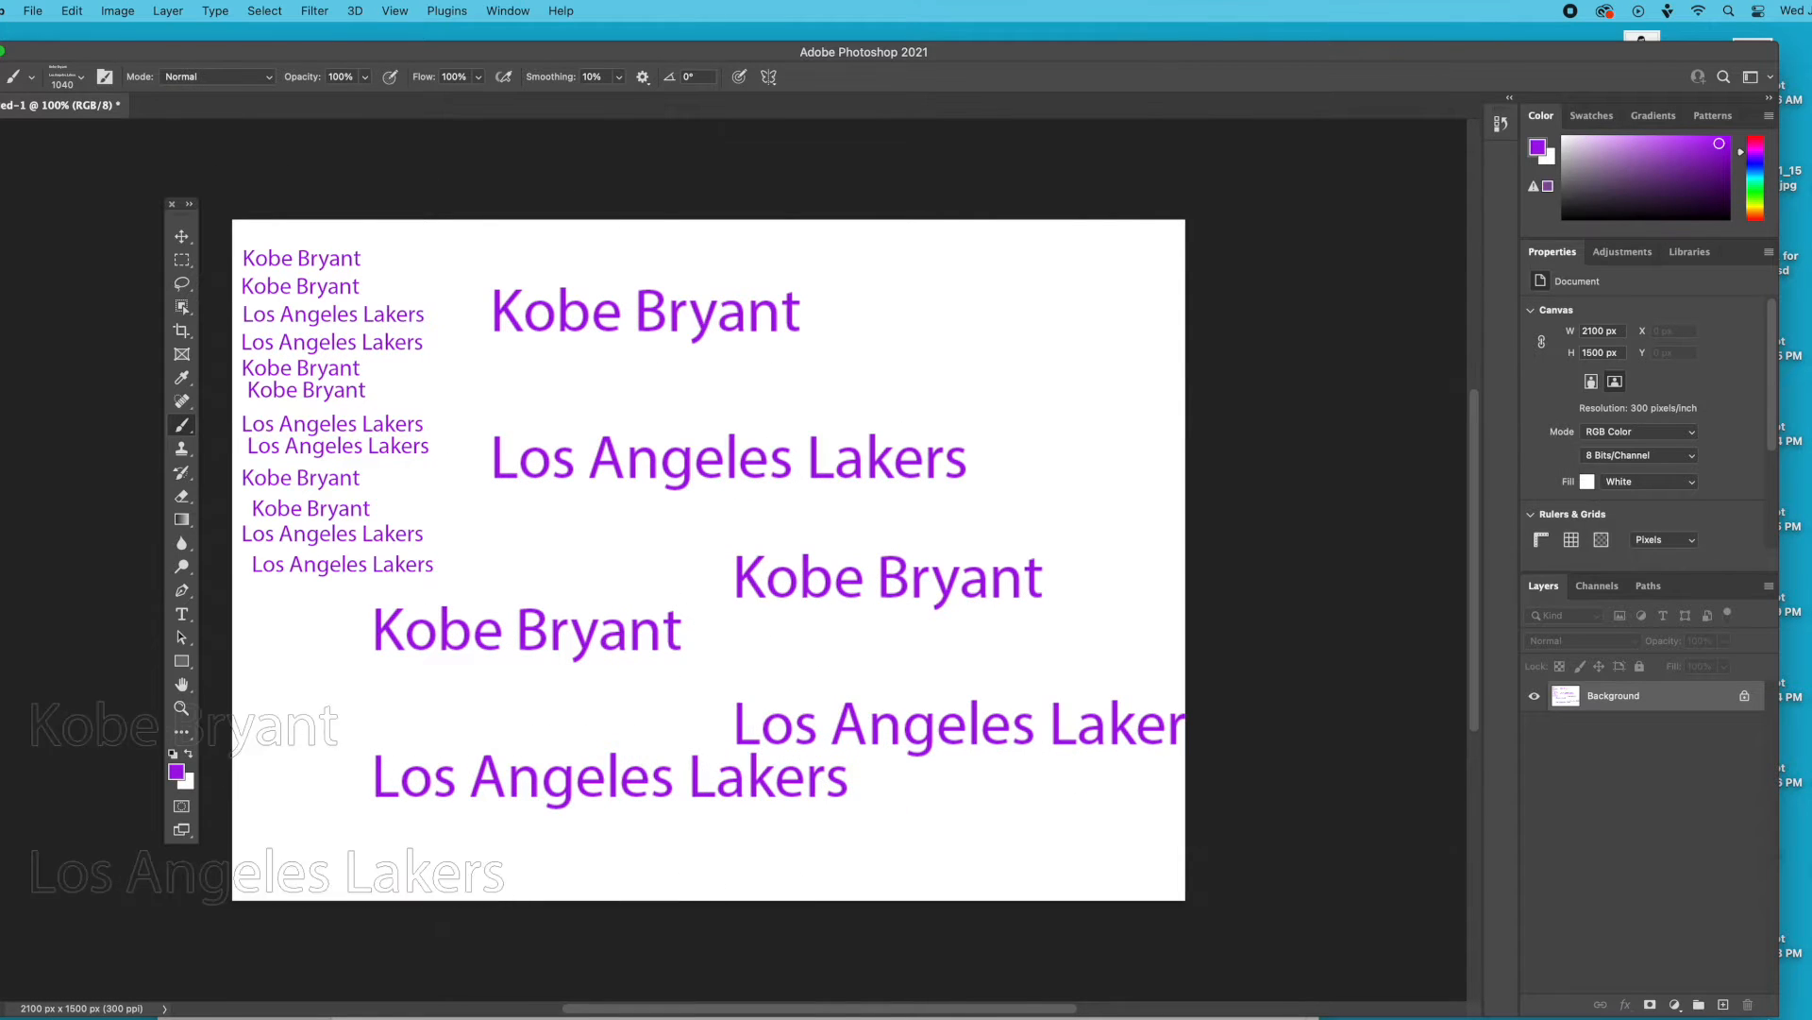
Step: Change the foreground color to orange #e8990f and stamp three large copies among the purple text
click(176, 772)
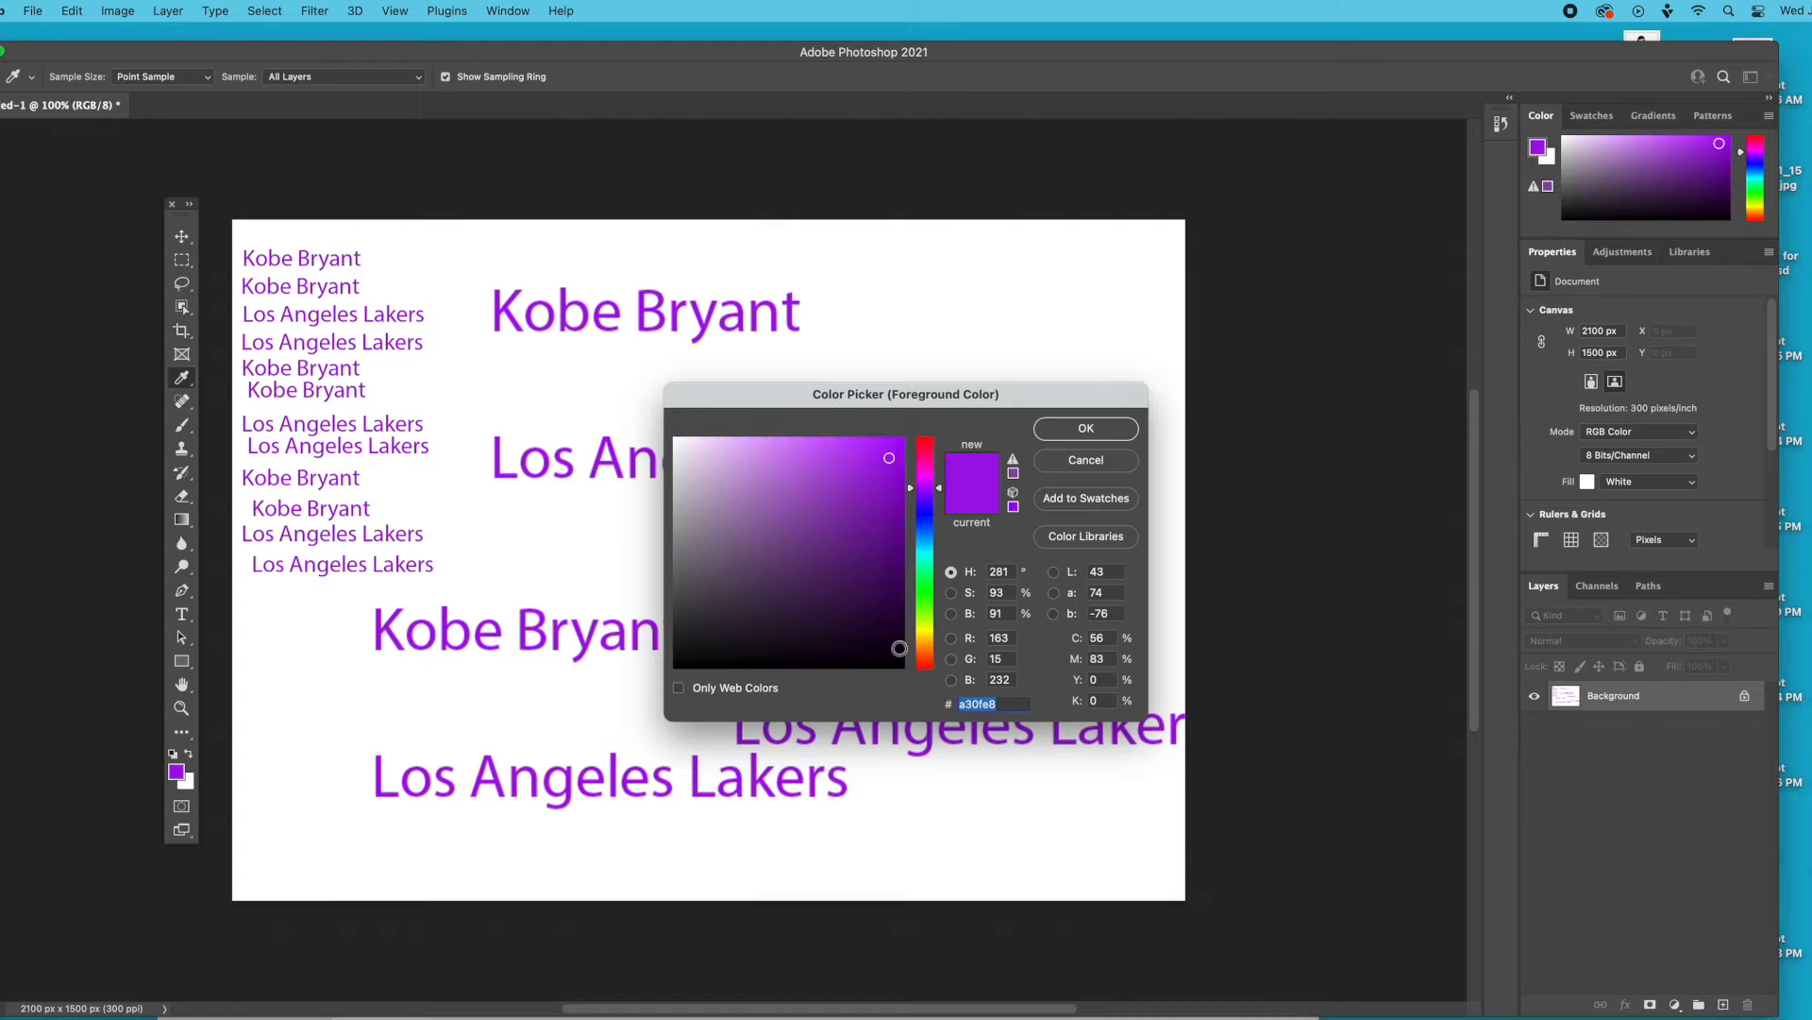
click(924, 644)
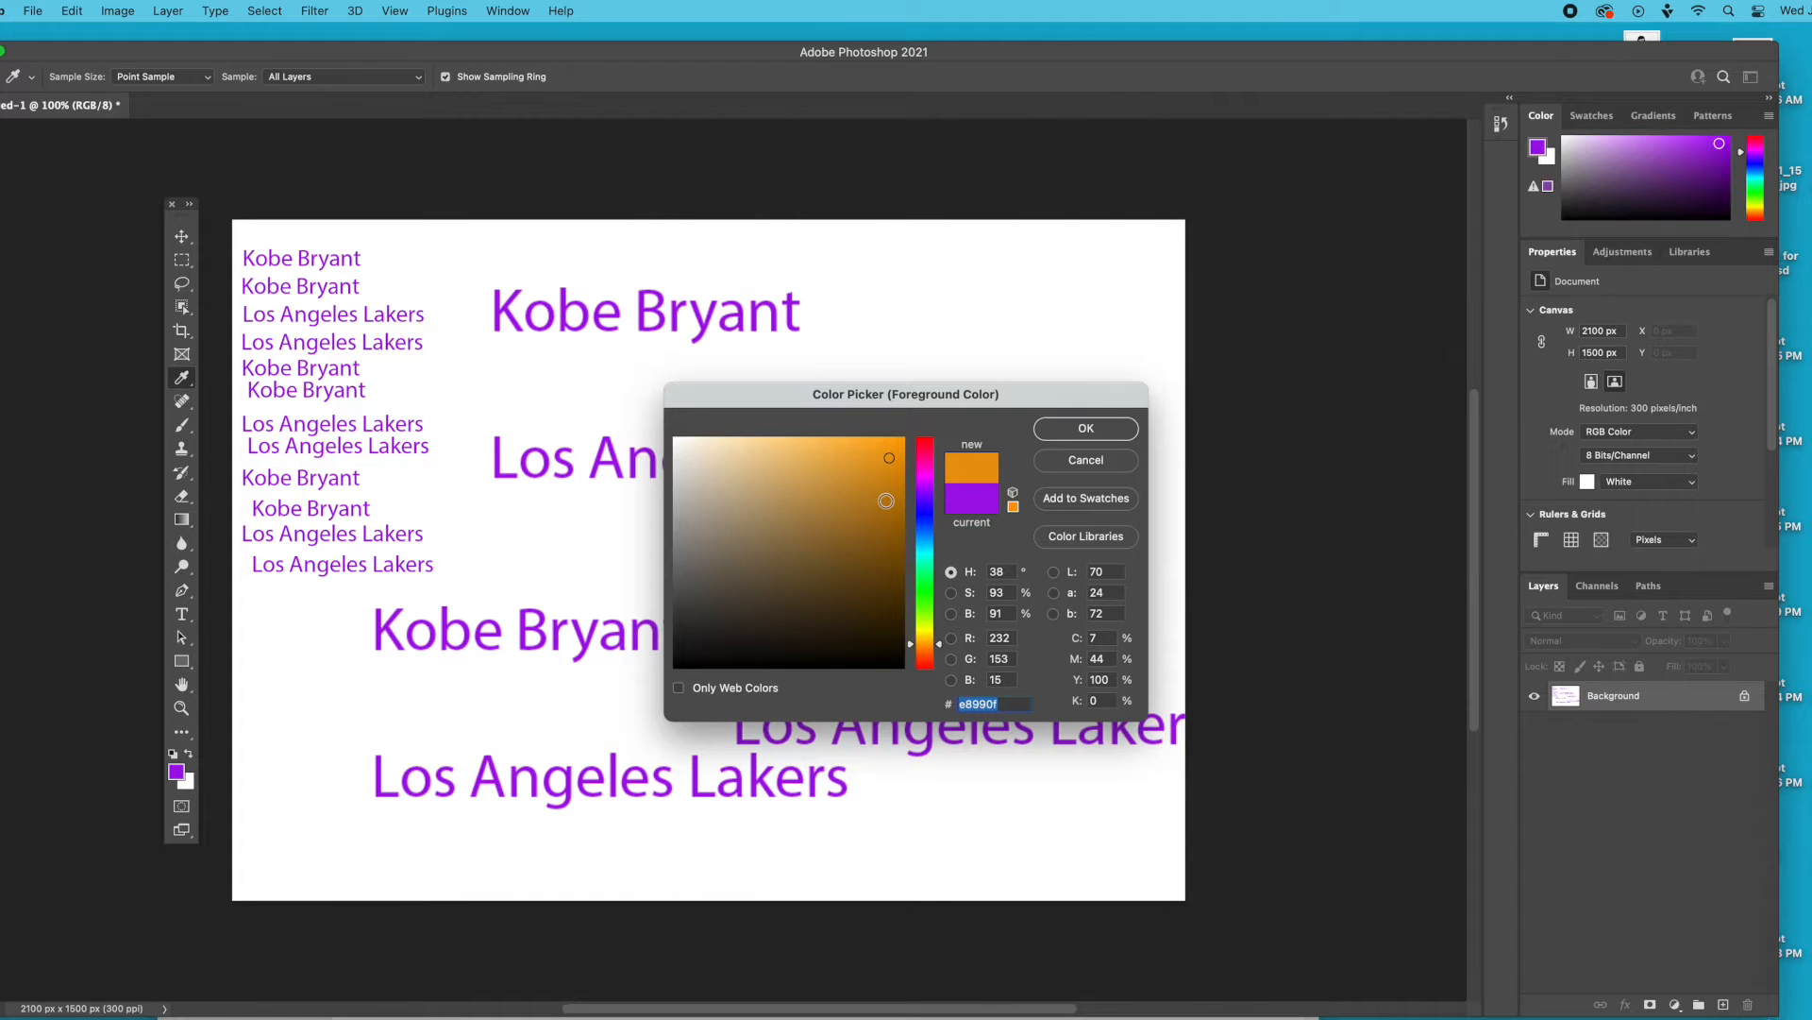
click(1046, 431)
click(812, 449)
click(528, 769)
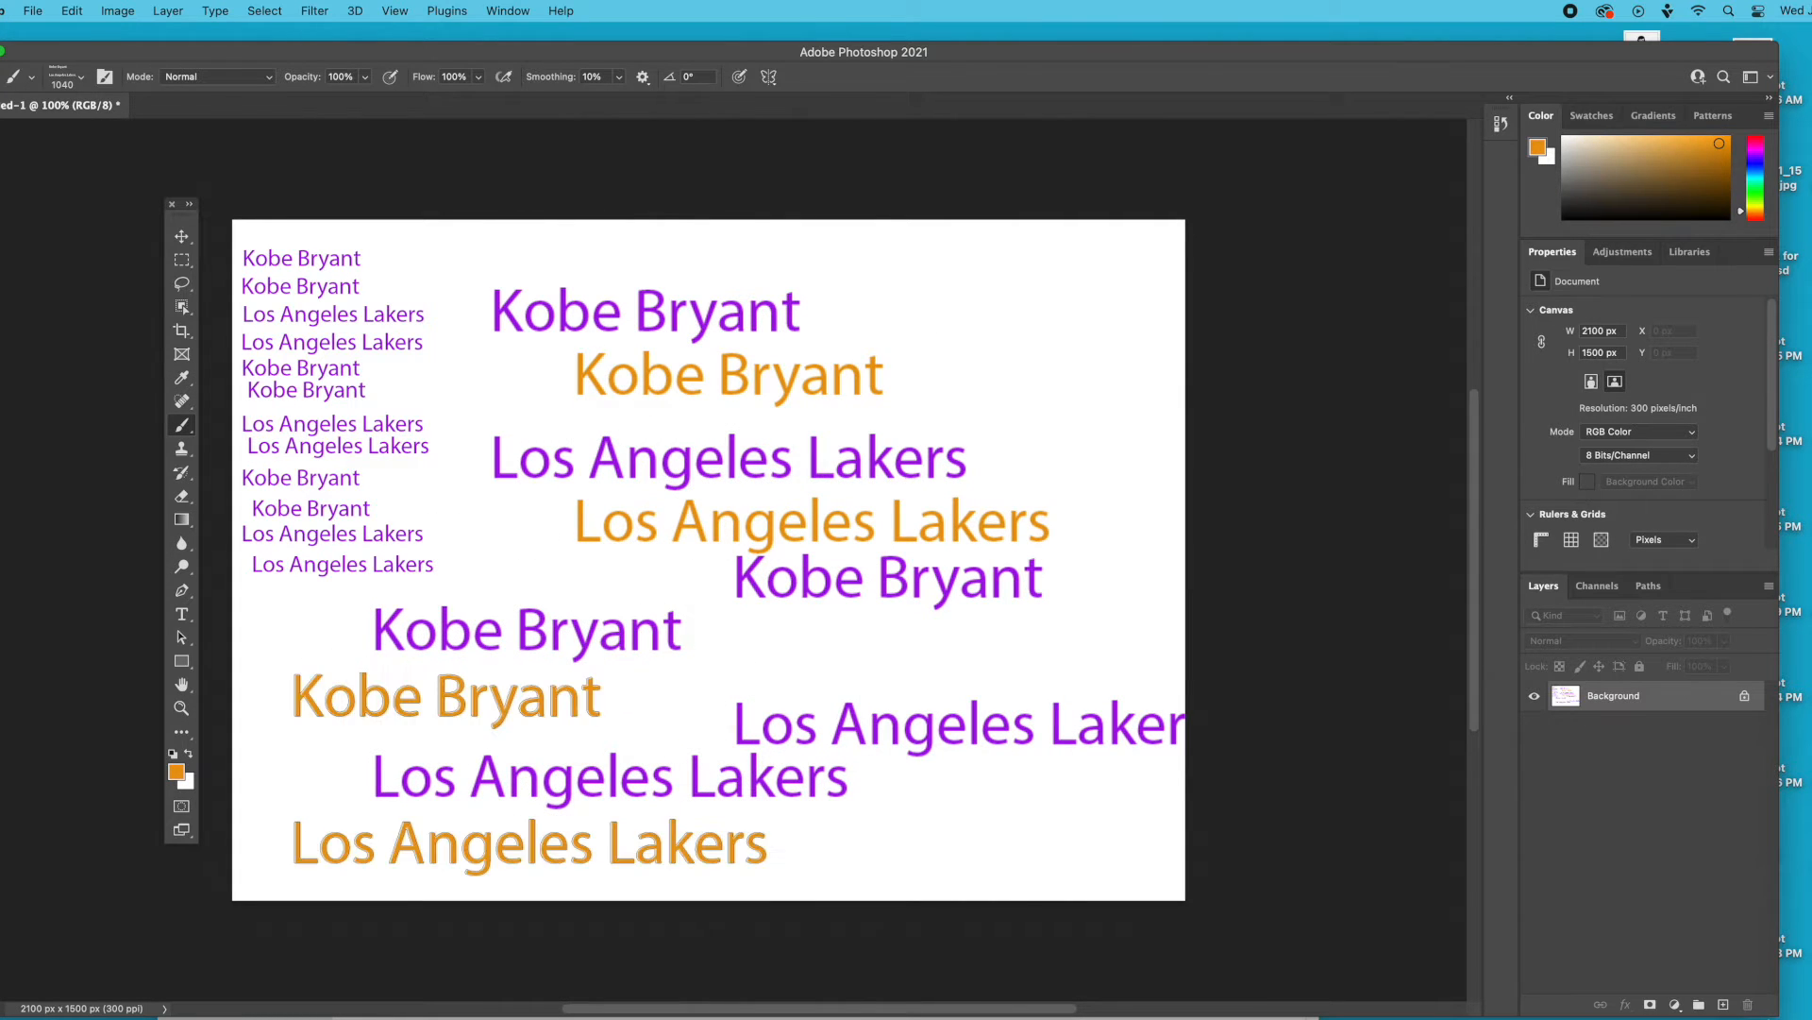
click(976, 732)
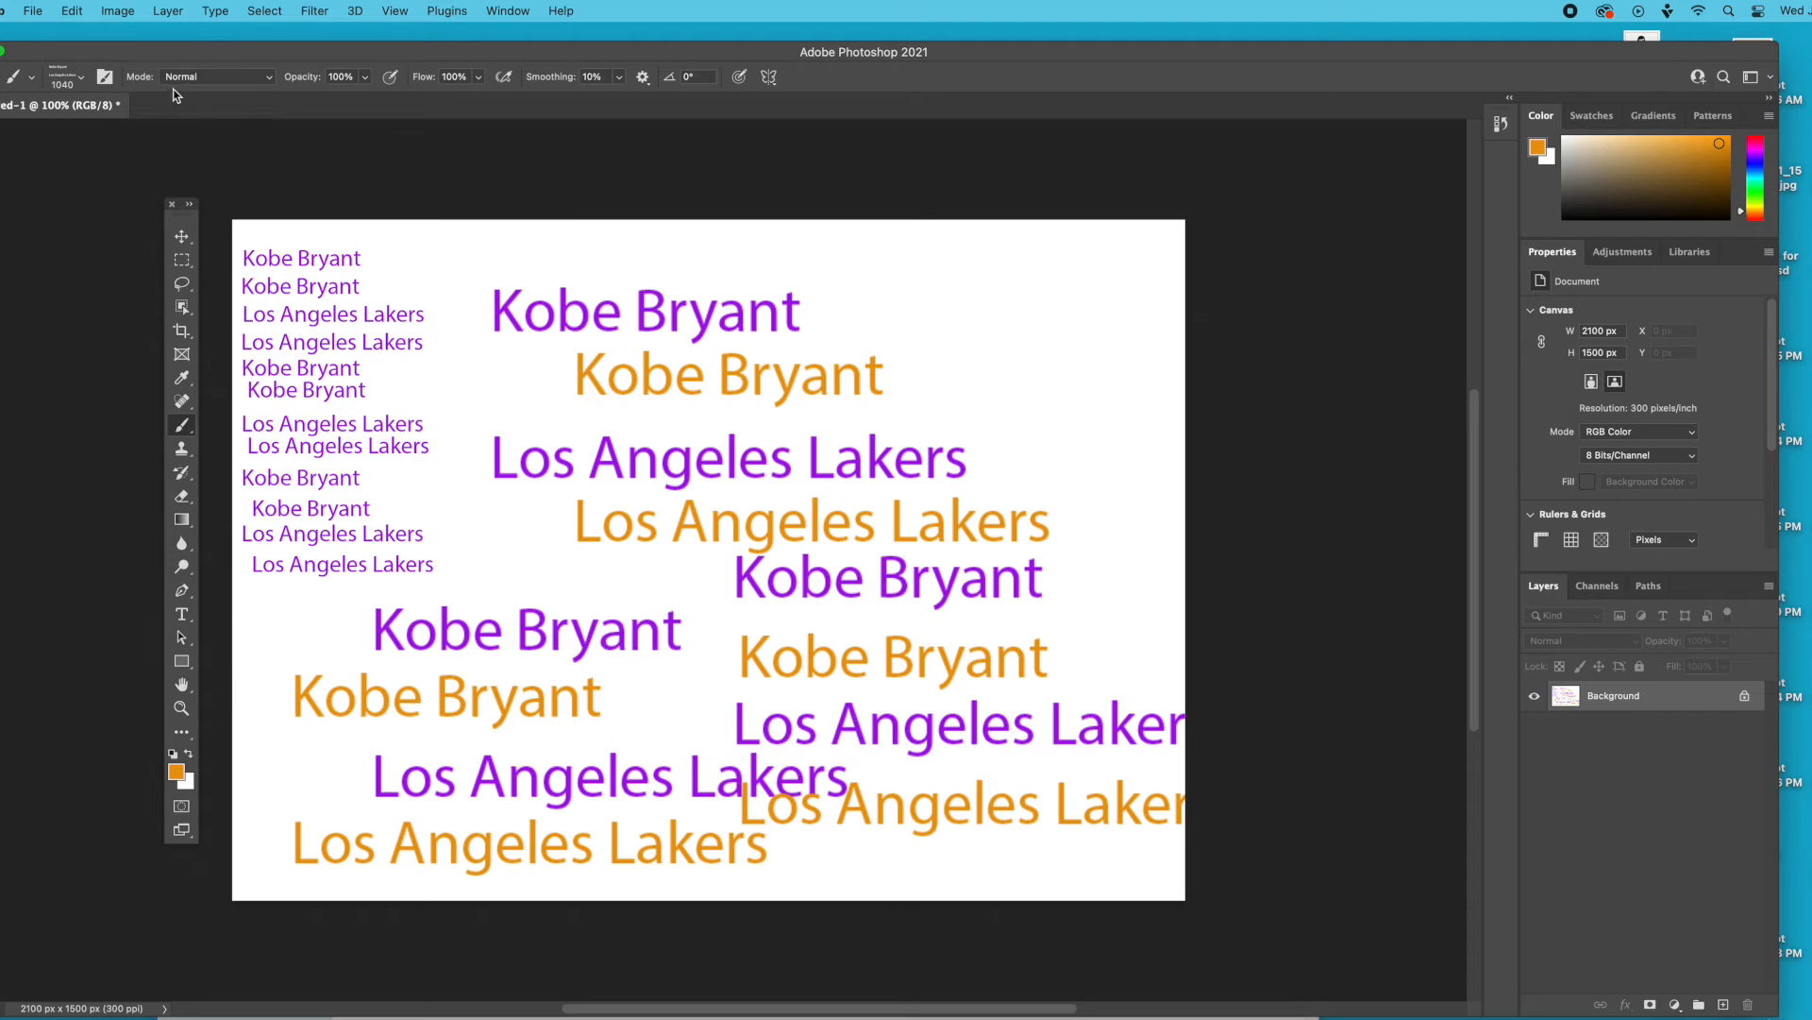
Step: Reduce the text brush to a very small size and stamp five tiny orange copies in gaps between the large text
click(80, 79)
click(117, 130)
click(914, 311)
click(1043, 402)
click(539, 530)
click(498, 406)
click(697, 715)
Step: Set the text brush to 300 px and fill the remaining gaps across the canvas with orange copies
click(80, 80)
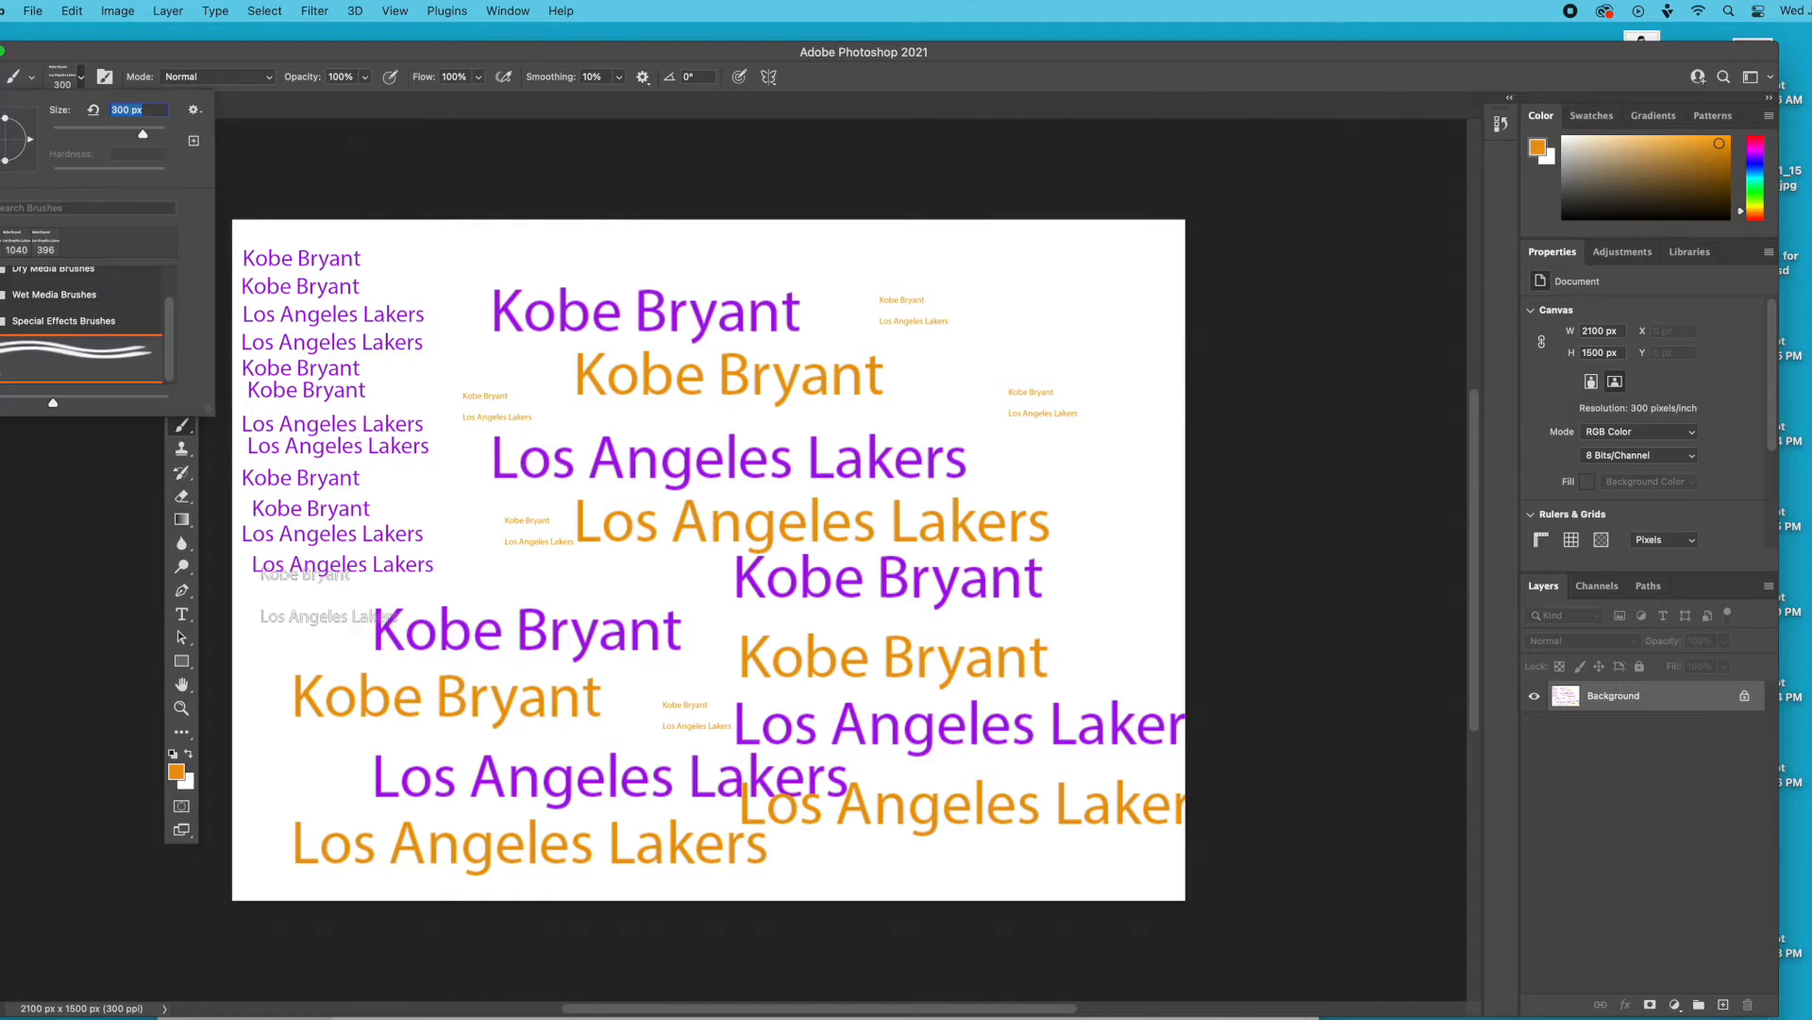
click(129, 130)
click(515, 370)
click(445, 382)
click(678, 683)
click(1079, 447)
Step: Add a new empty layer above the Background and name it "image"
click(168, 11)
double_click(1612, 701)
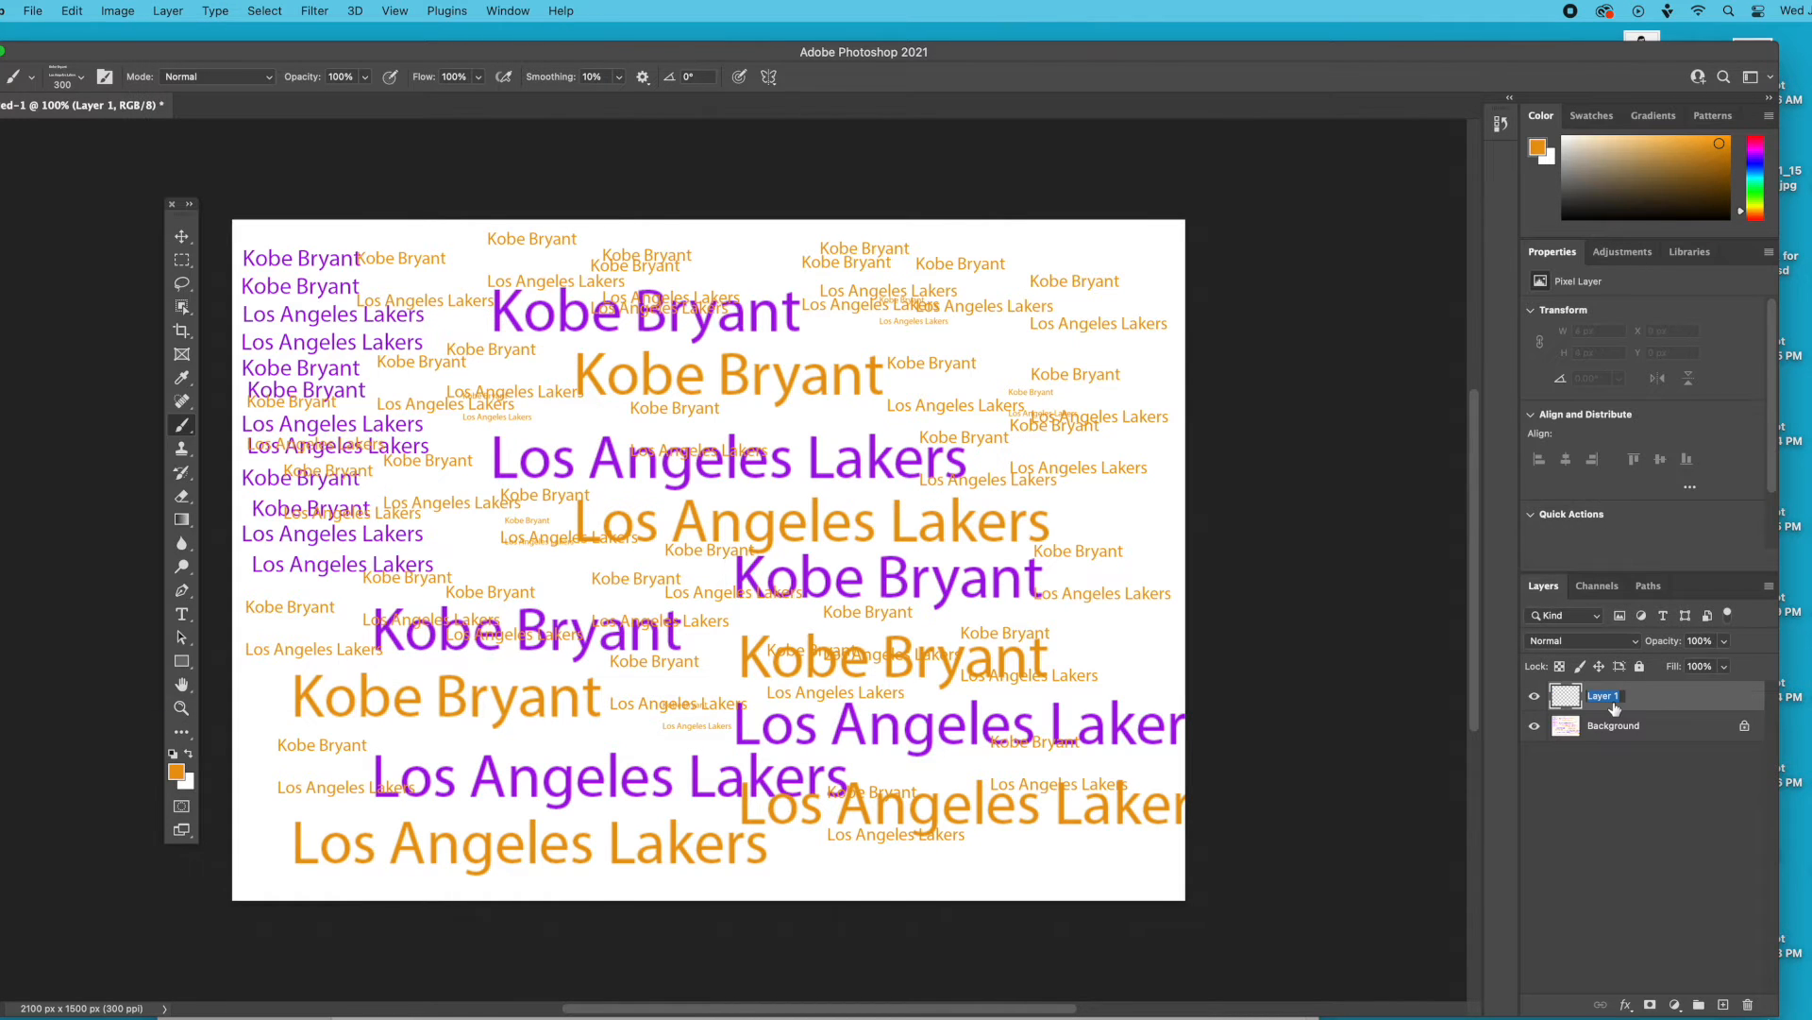
text(ima)
key(Return)
Step: Move the Photoshop window aside, switch to Chrome and open a new browser tab
drag(127, 53, 1316, 117)
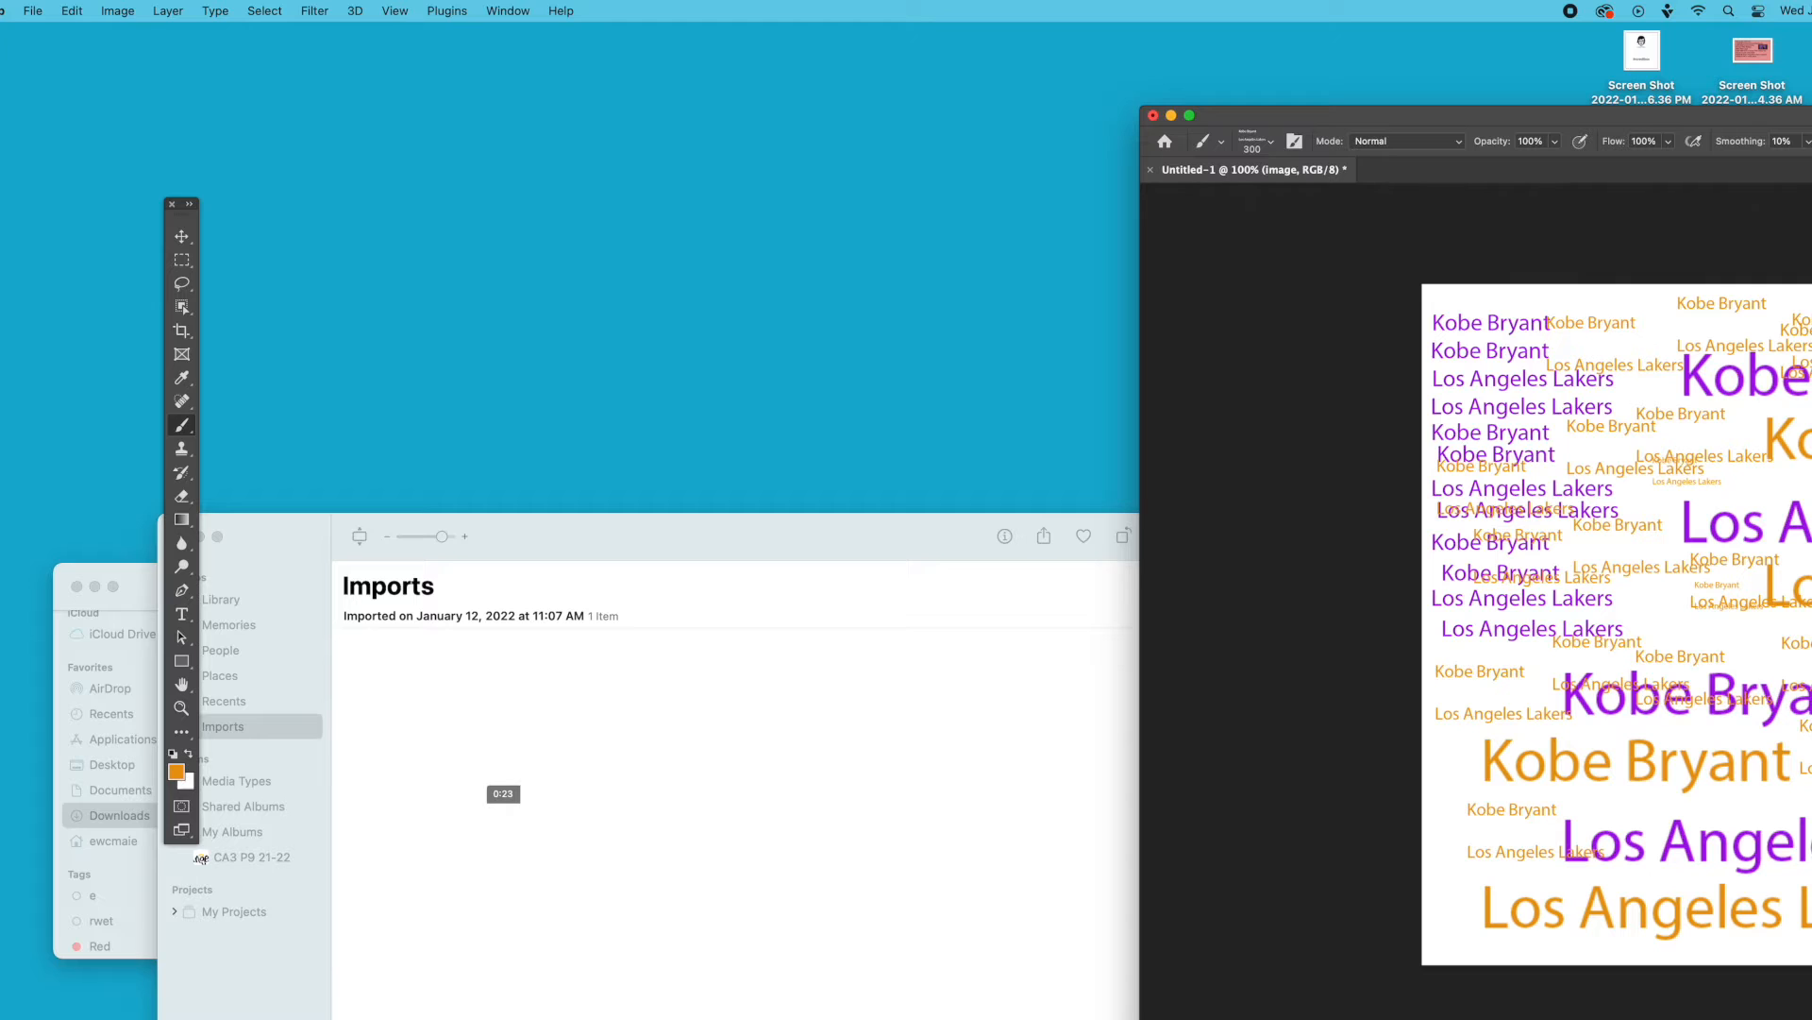
click(1529, 1018)
click(933, 221)
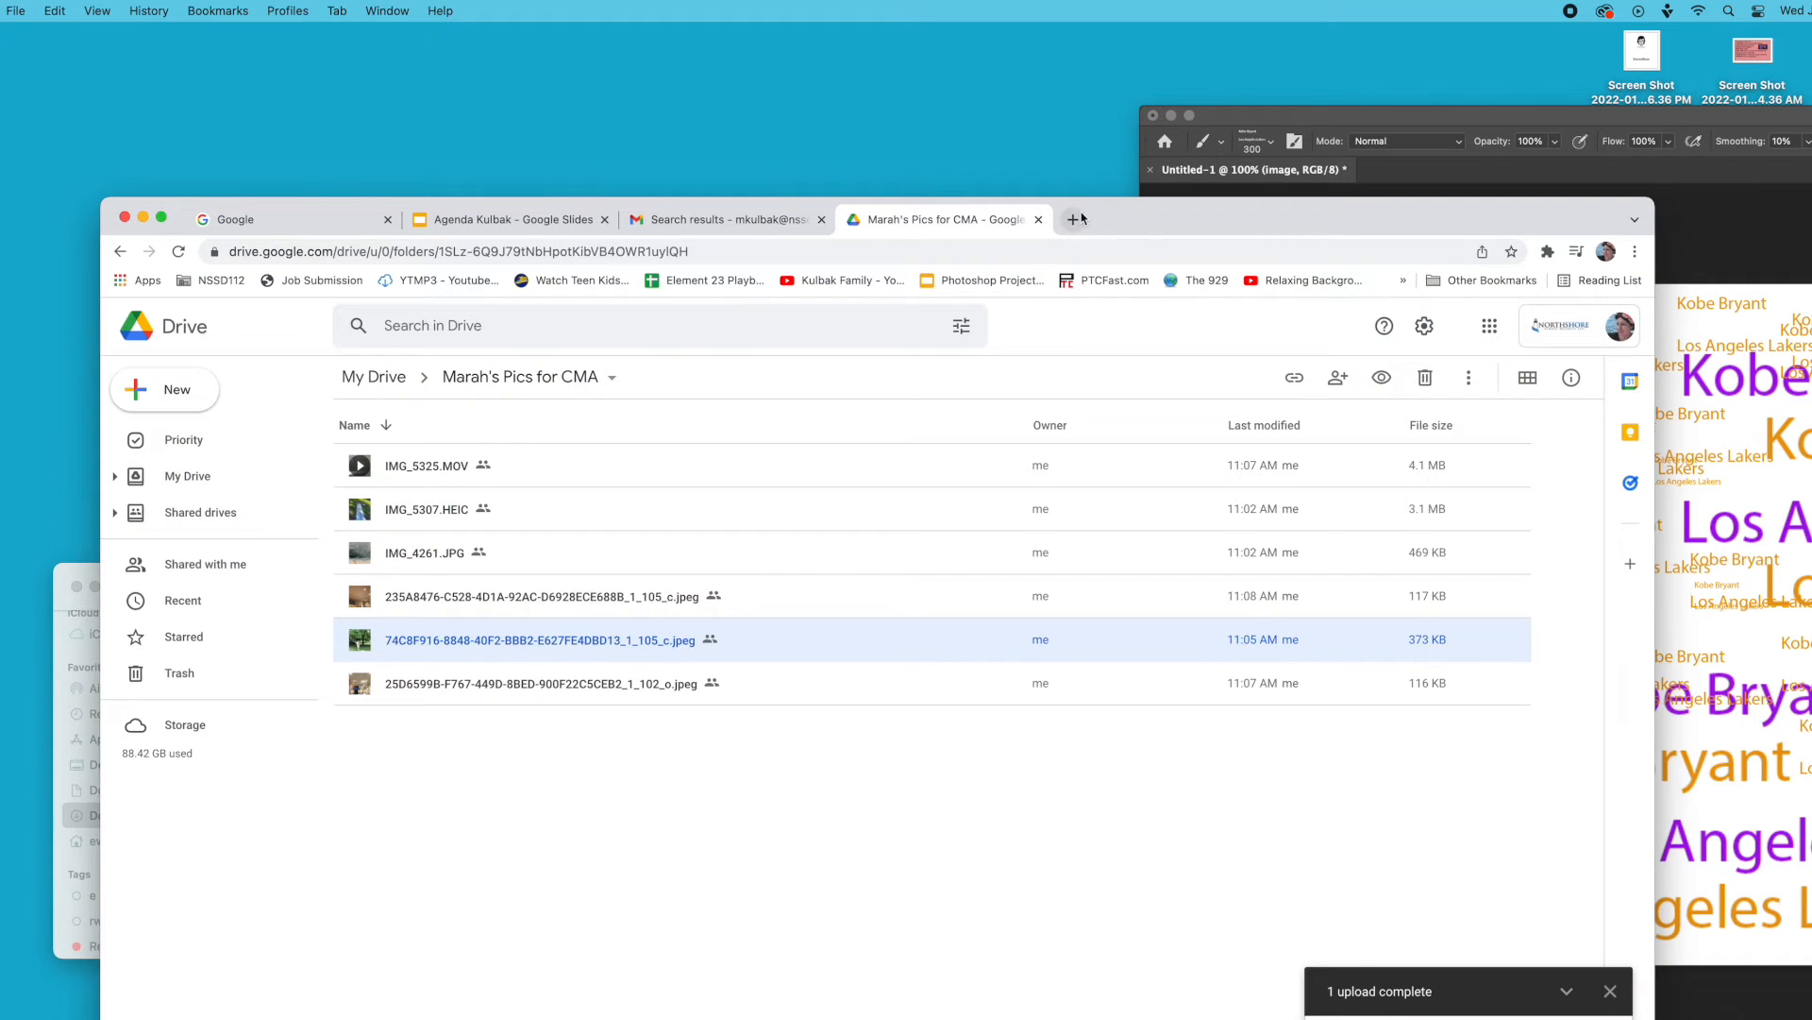
click(1076, 219)
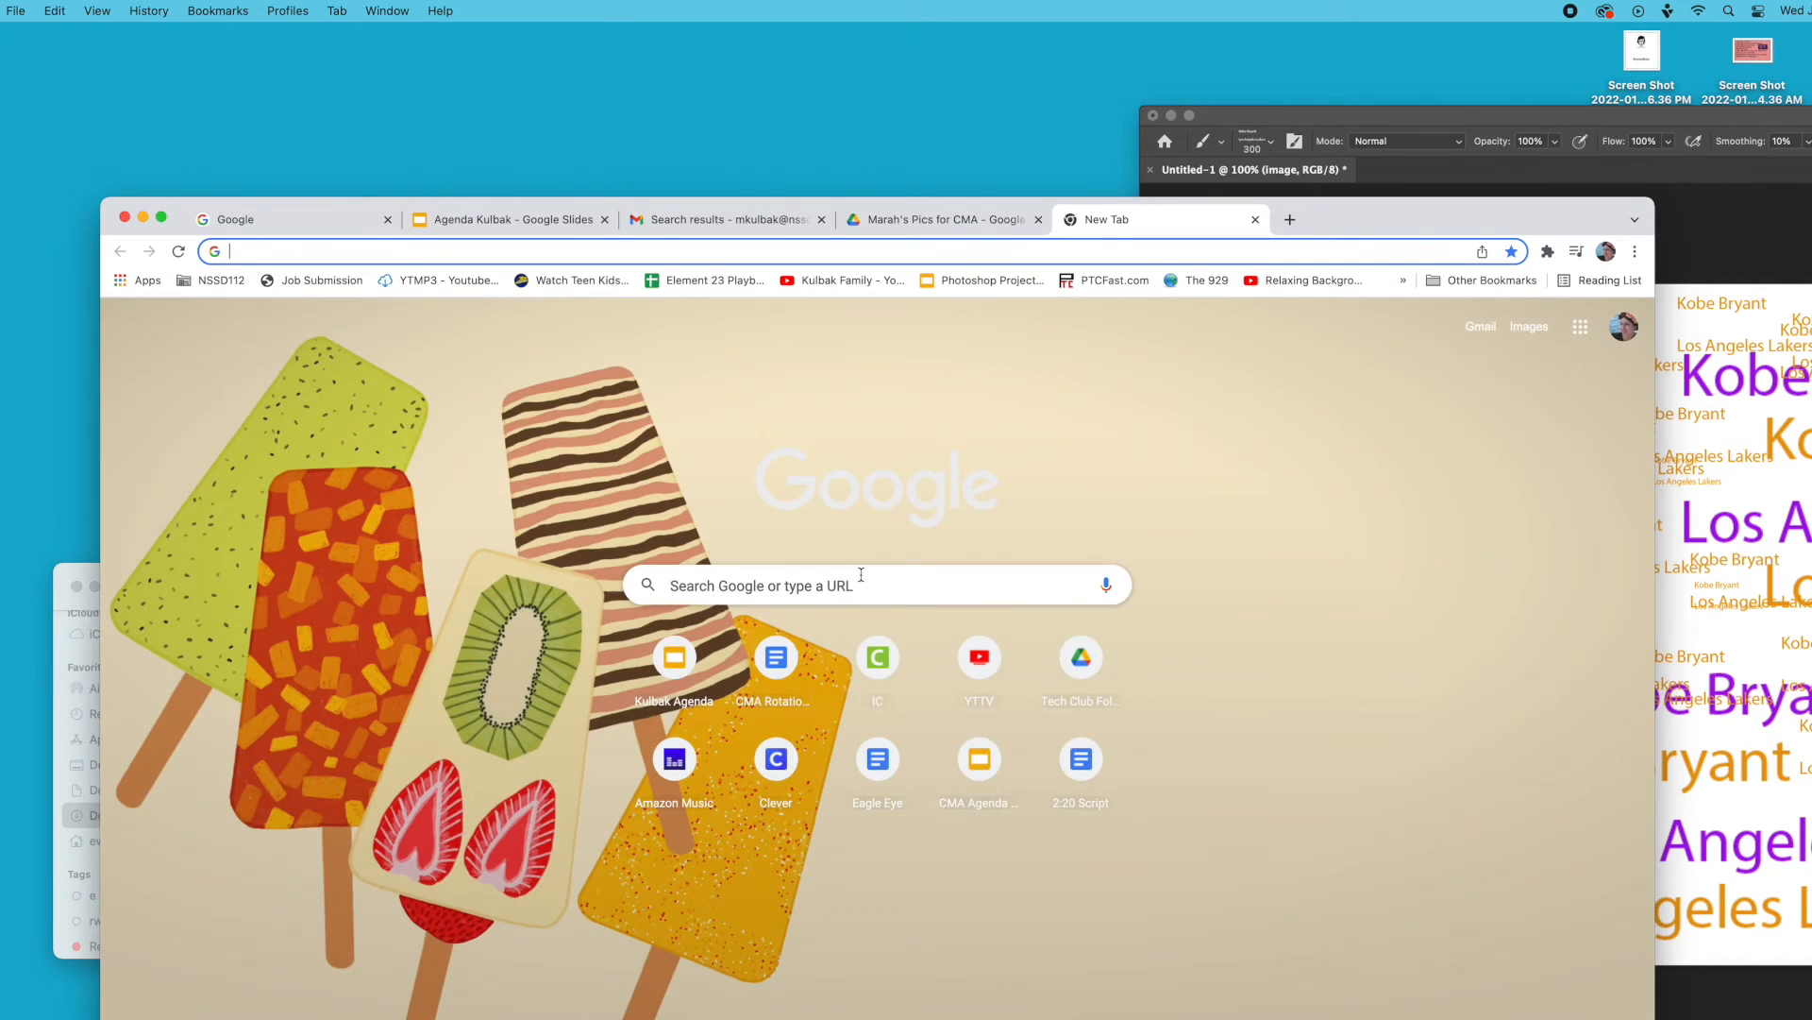
Step: Search Google Images for "kobe bryant" and open the CNBC photo of him leaning forward in a purple Lakers jersey
click(860, 581)
text(kobe bryant)
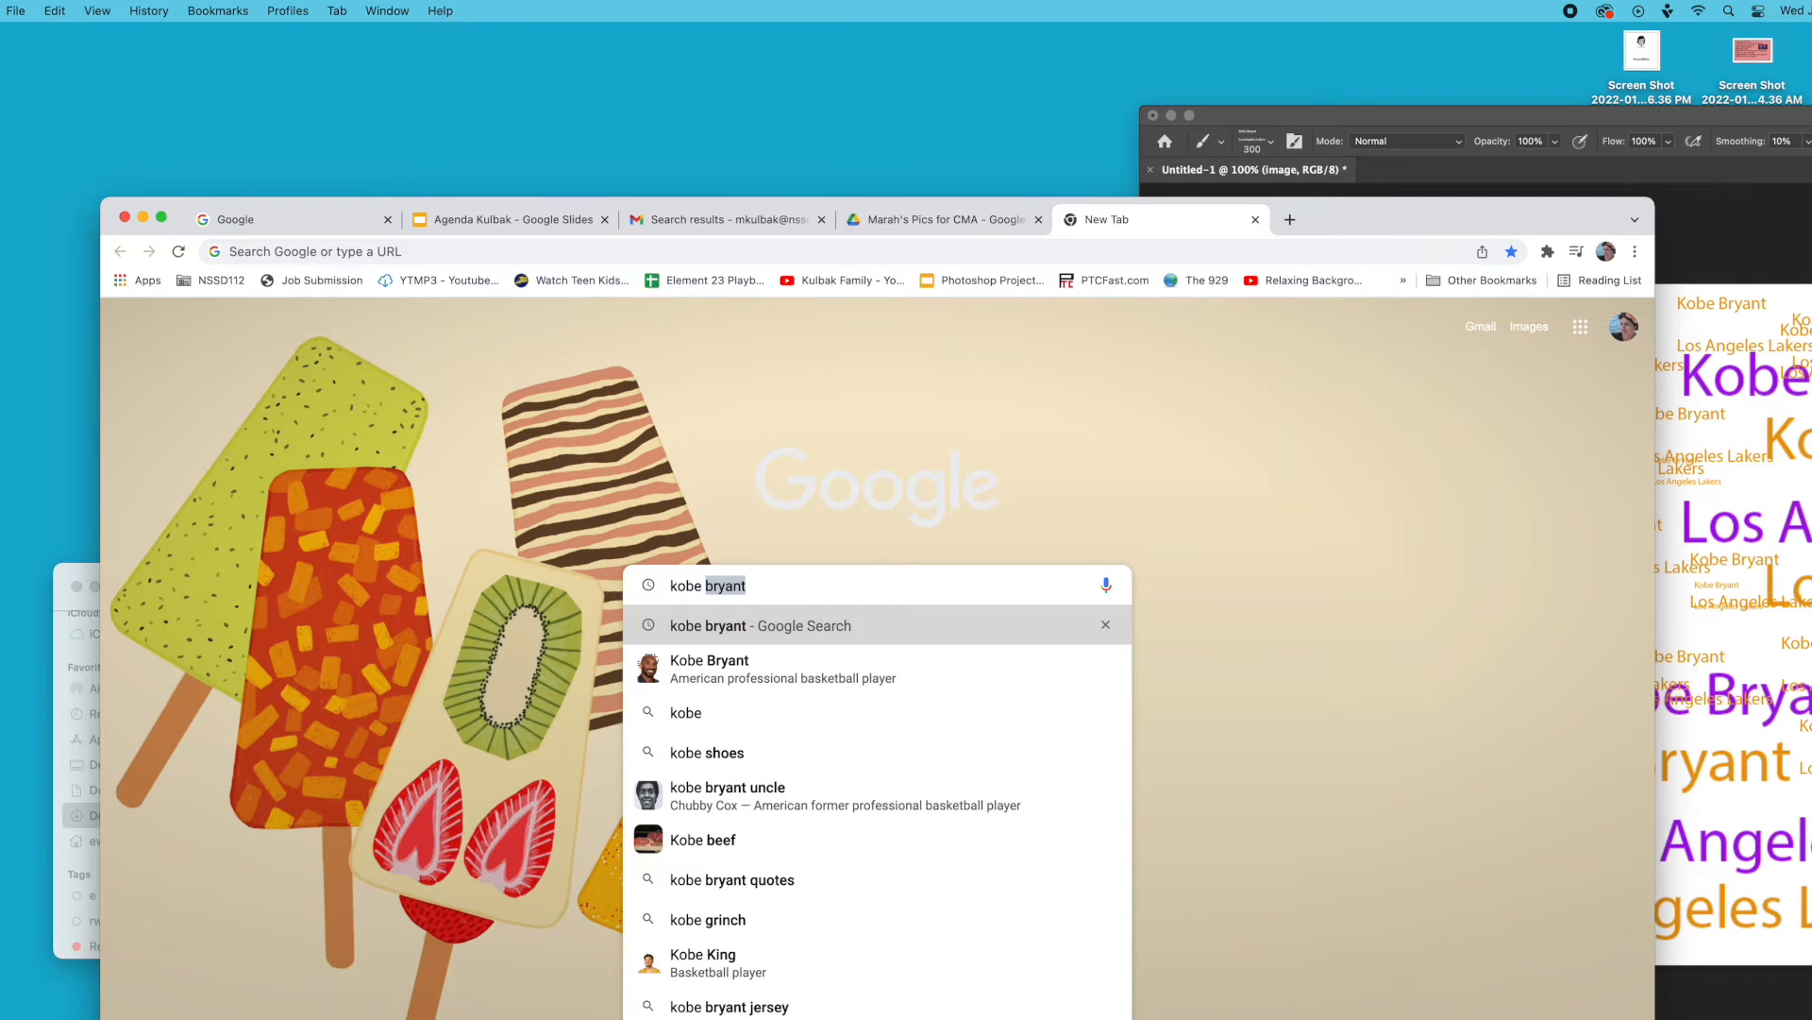
click(797, 672)
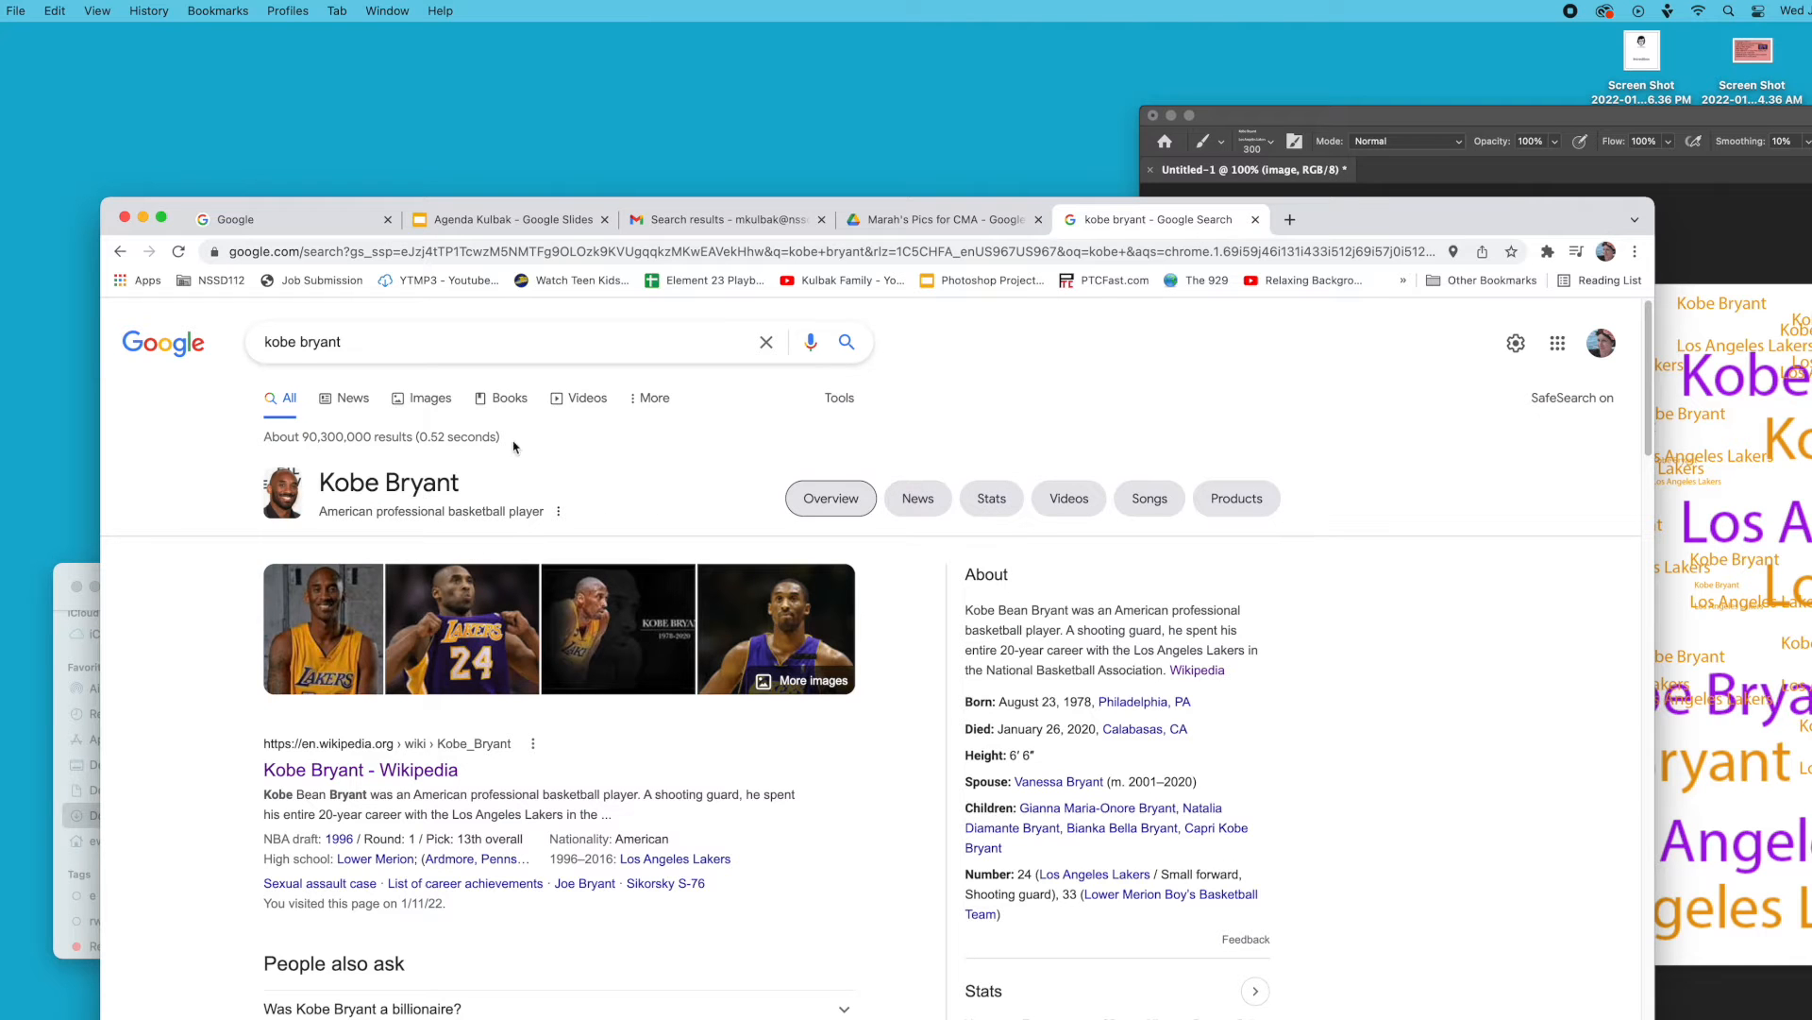
click(432, 400)
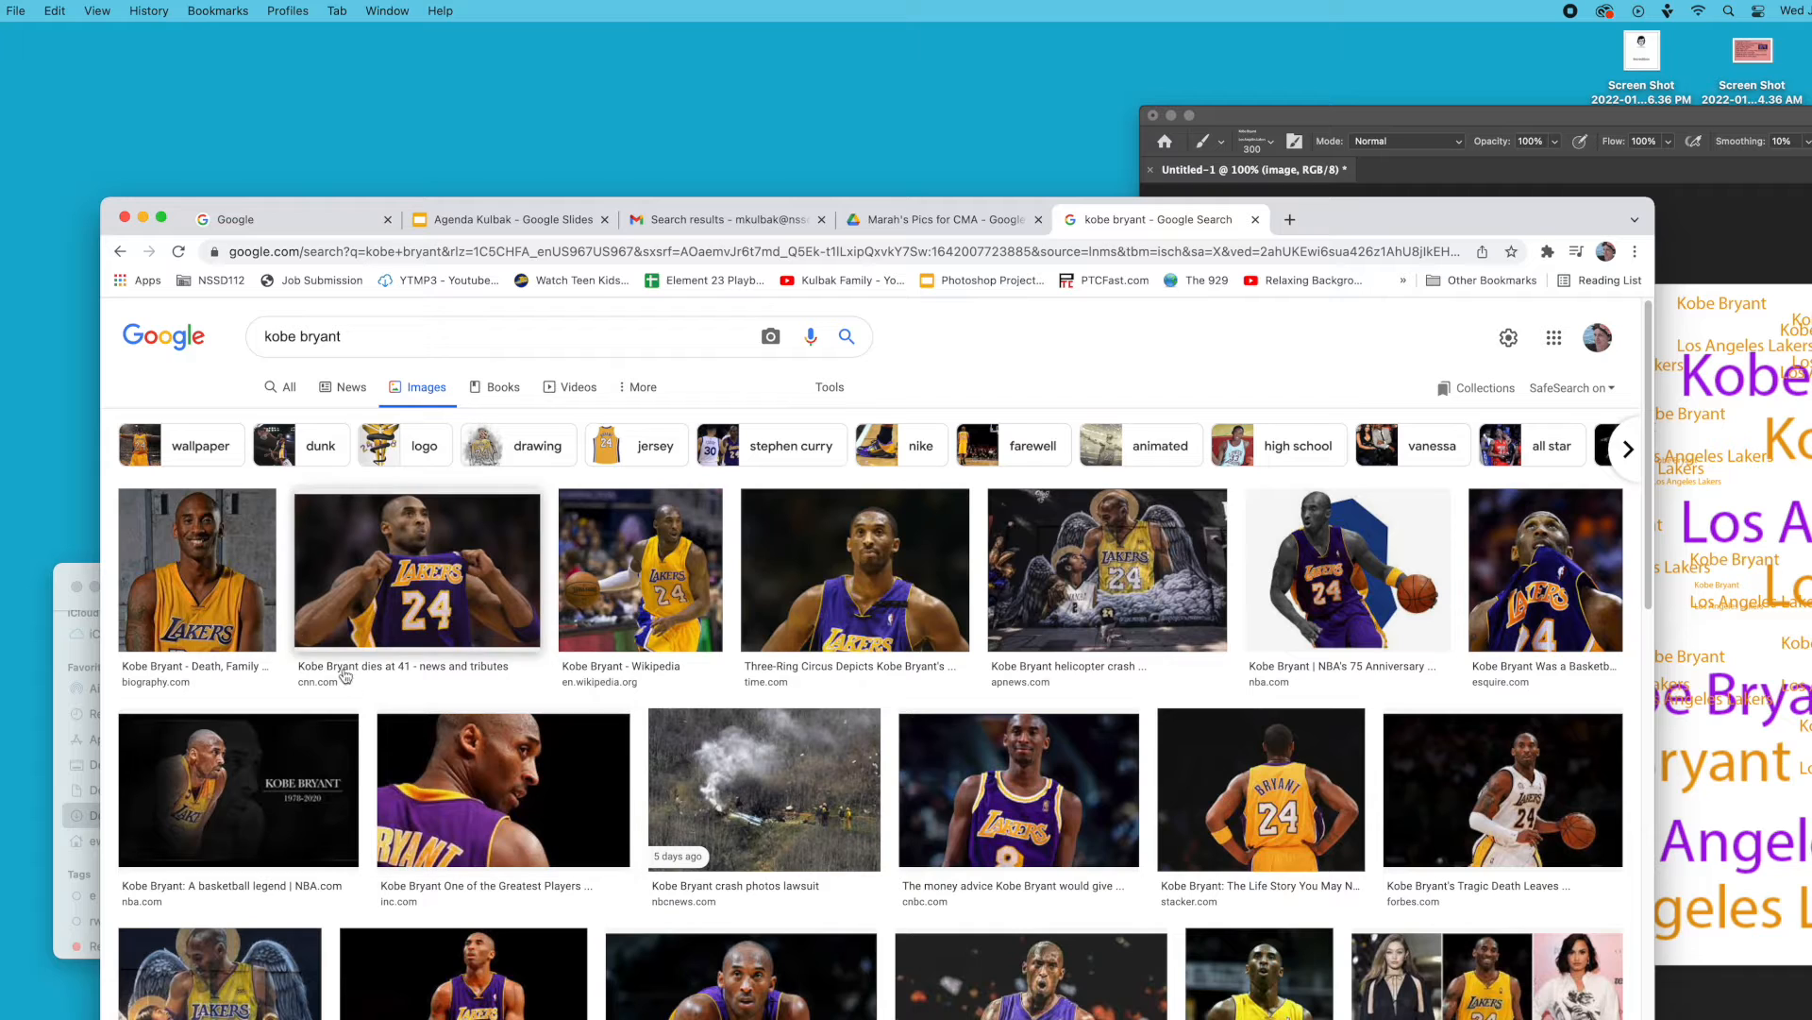
mouse_move(837, 639)
mouse_down()
mouse_move(840, 686)
mouse_move(848, 614)
mouse_move(850, 663)
mouse_up()
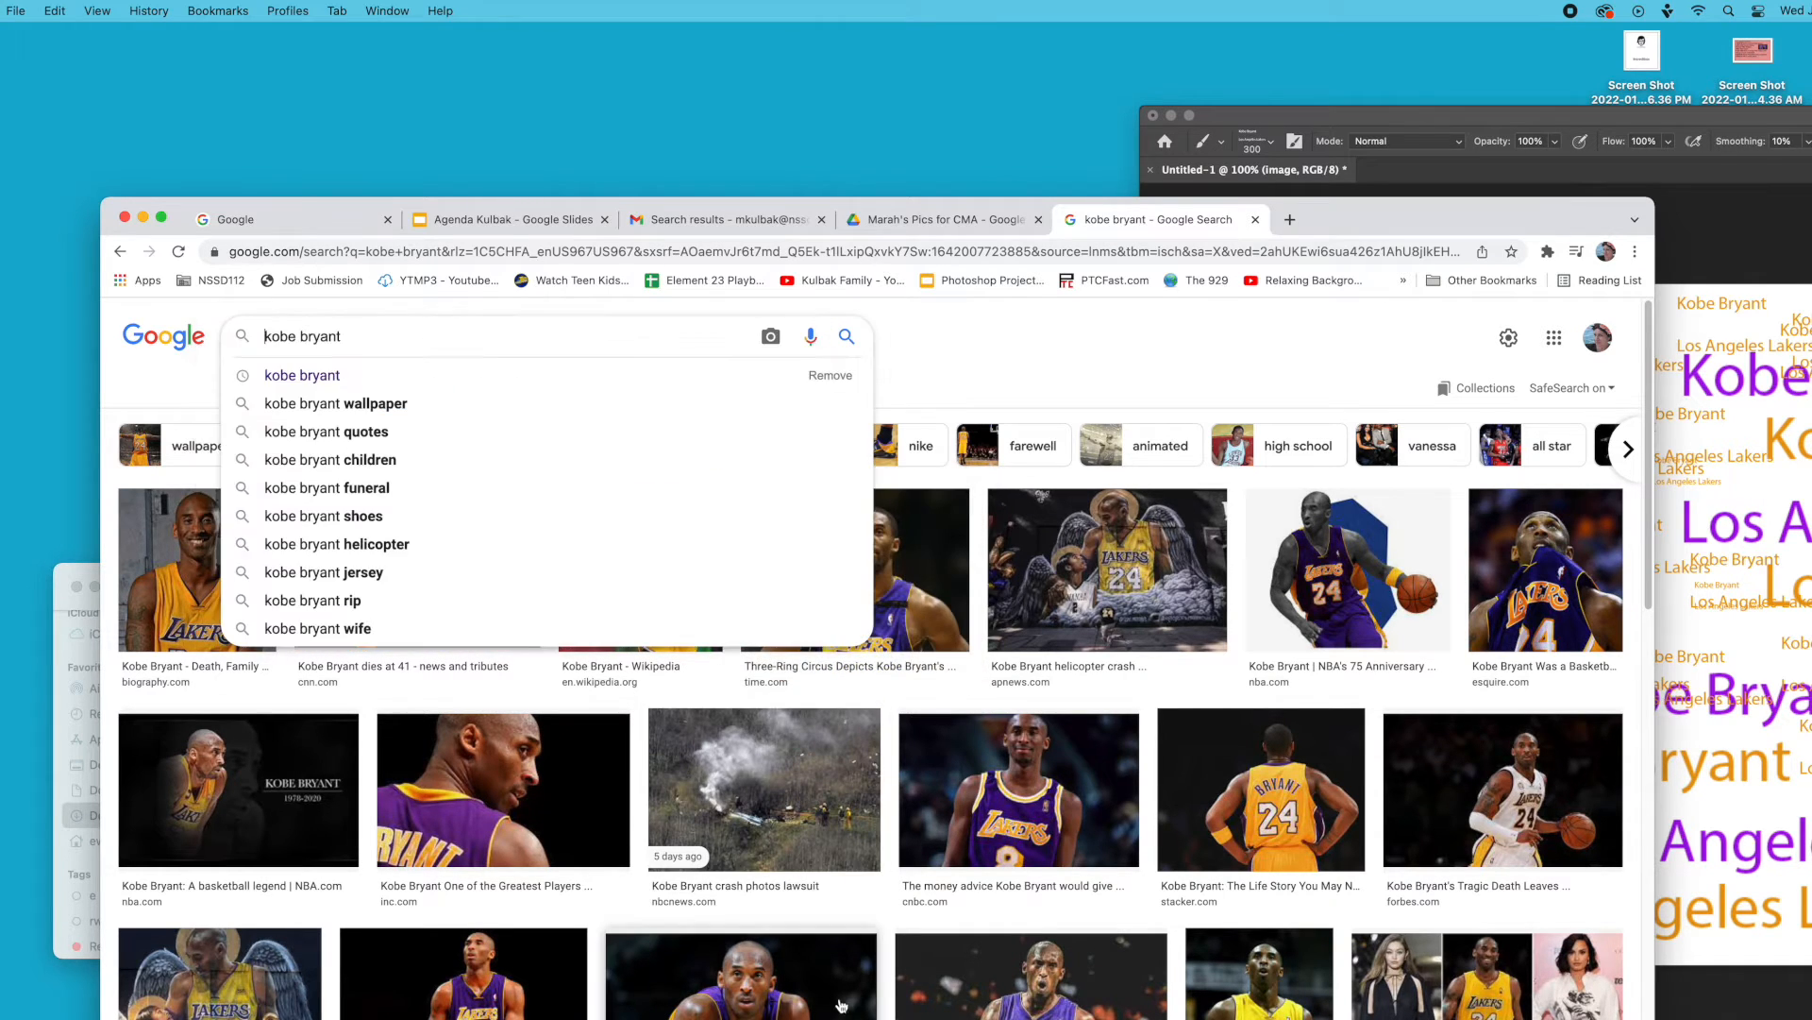
click(756, 987)
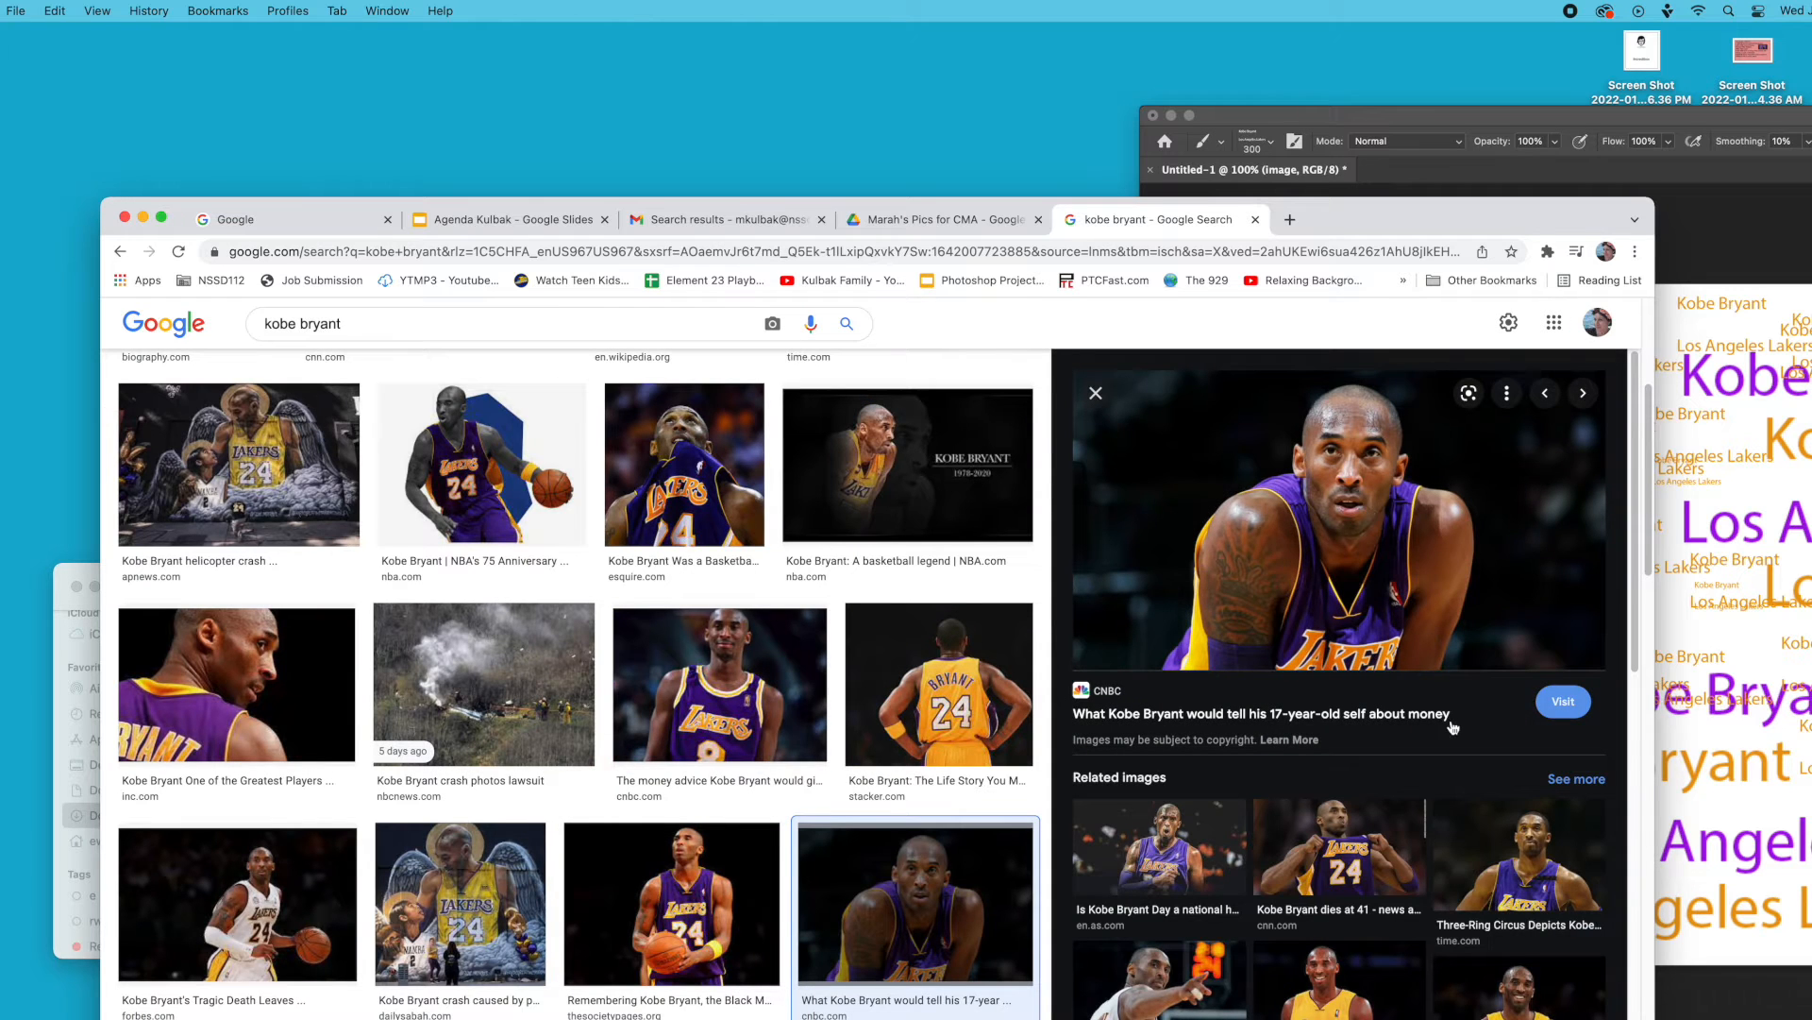
Step: Open the related Time photo of Kobe Bryant in a purple Lakers jersey and save it to the desktop
click(1545, 839)
drag(1453, 576, 910, 85)
drag(1451, 236, 746, 295)
Step: Switch to Photoshop and try to place kobe-bryant-book-04.webp into the document
drag(1669, 124, 362, 80)
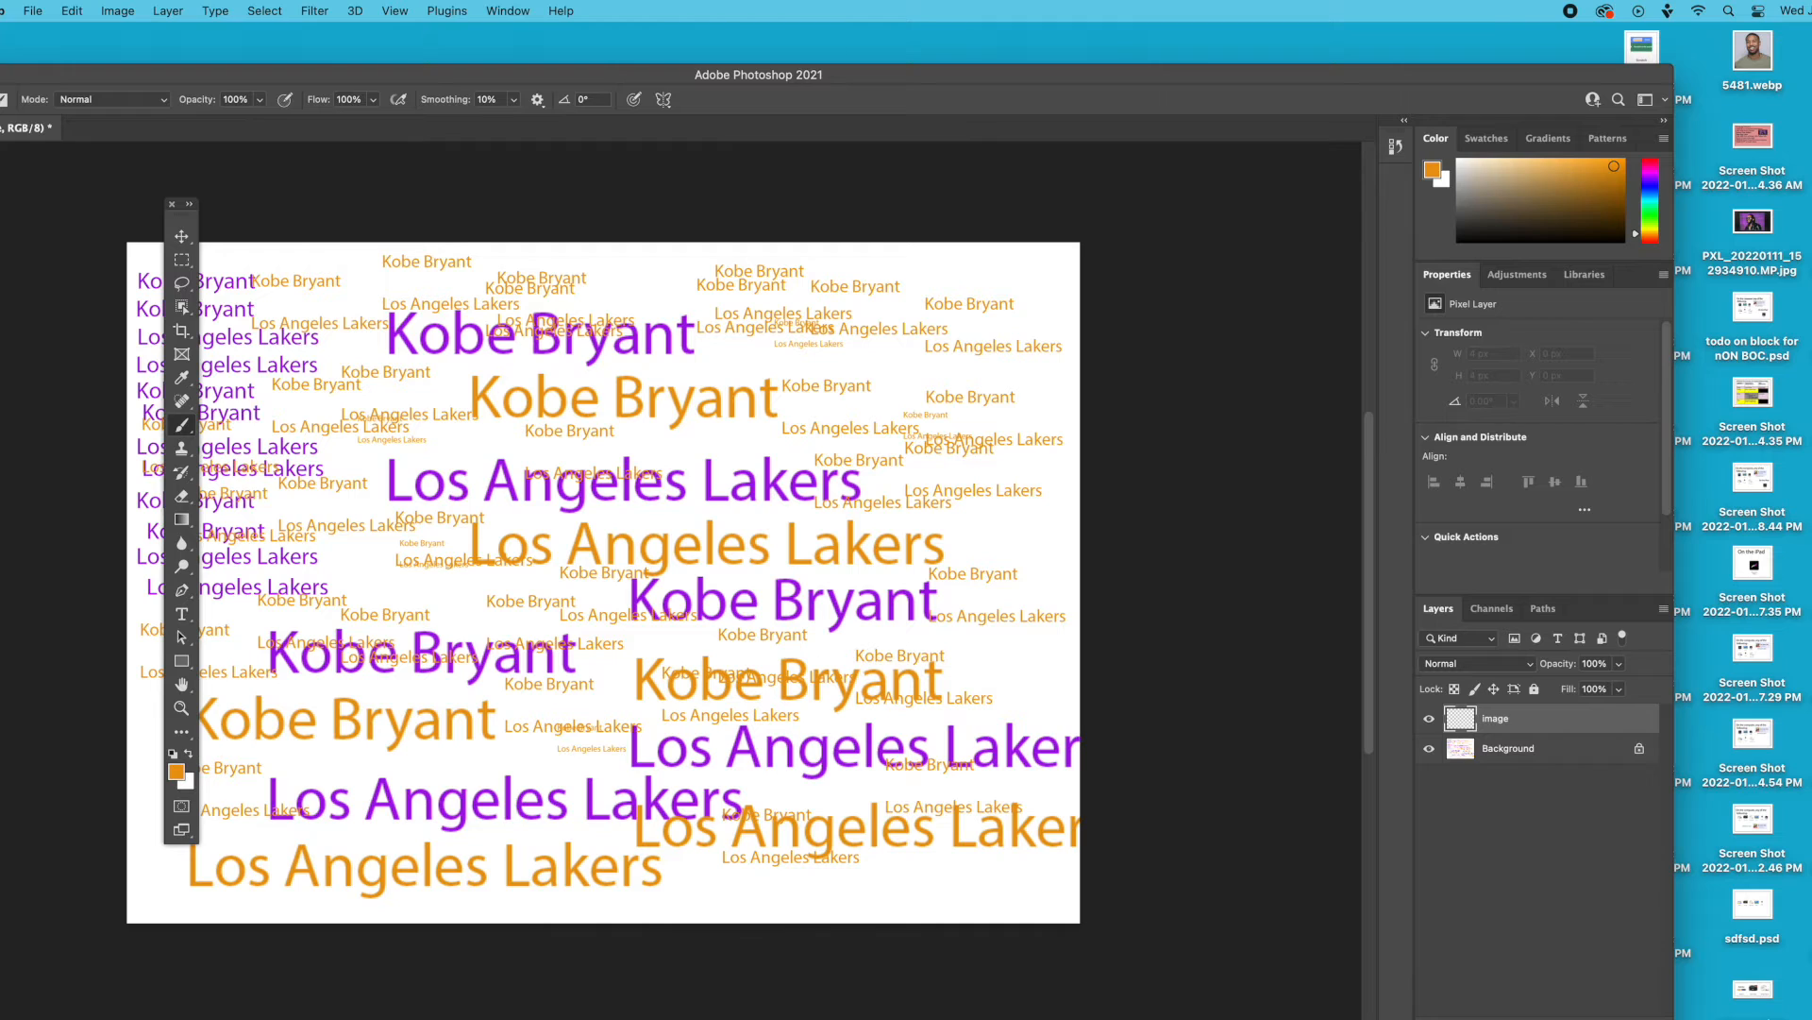
drag(1513, 219, 682, 598)
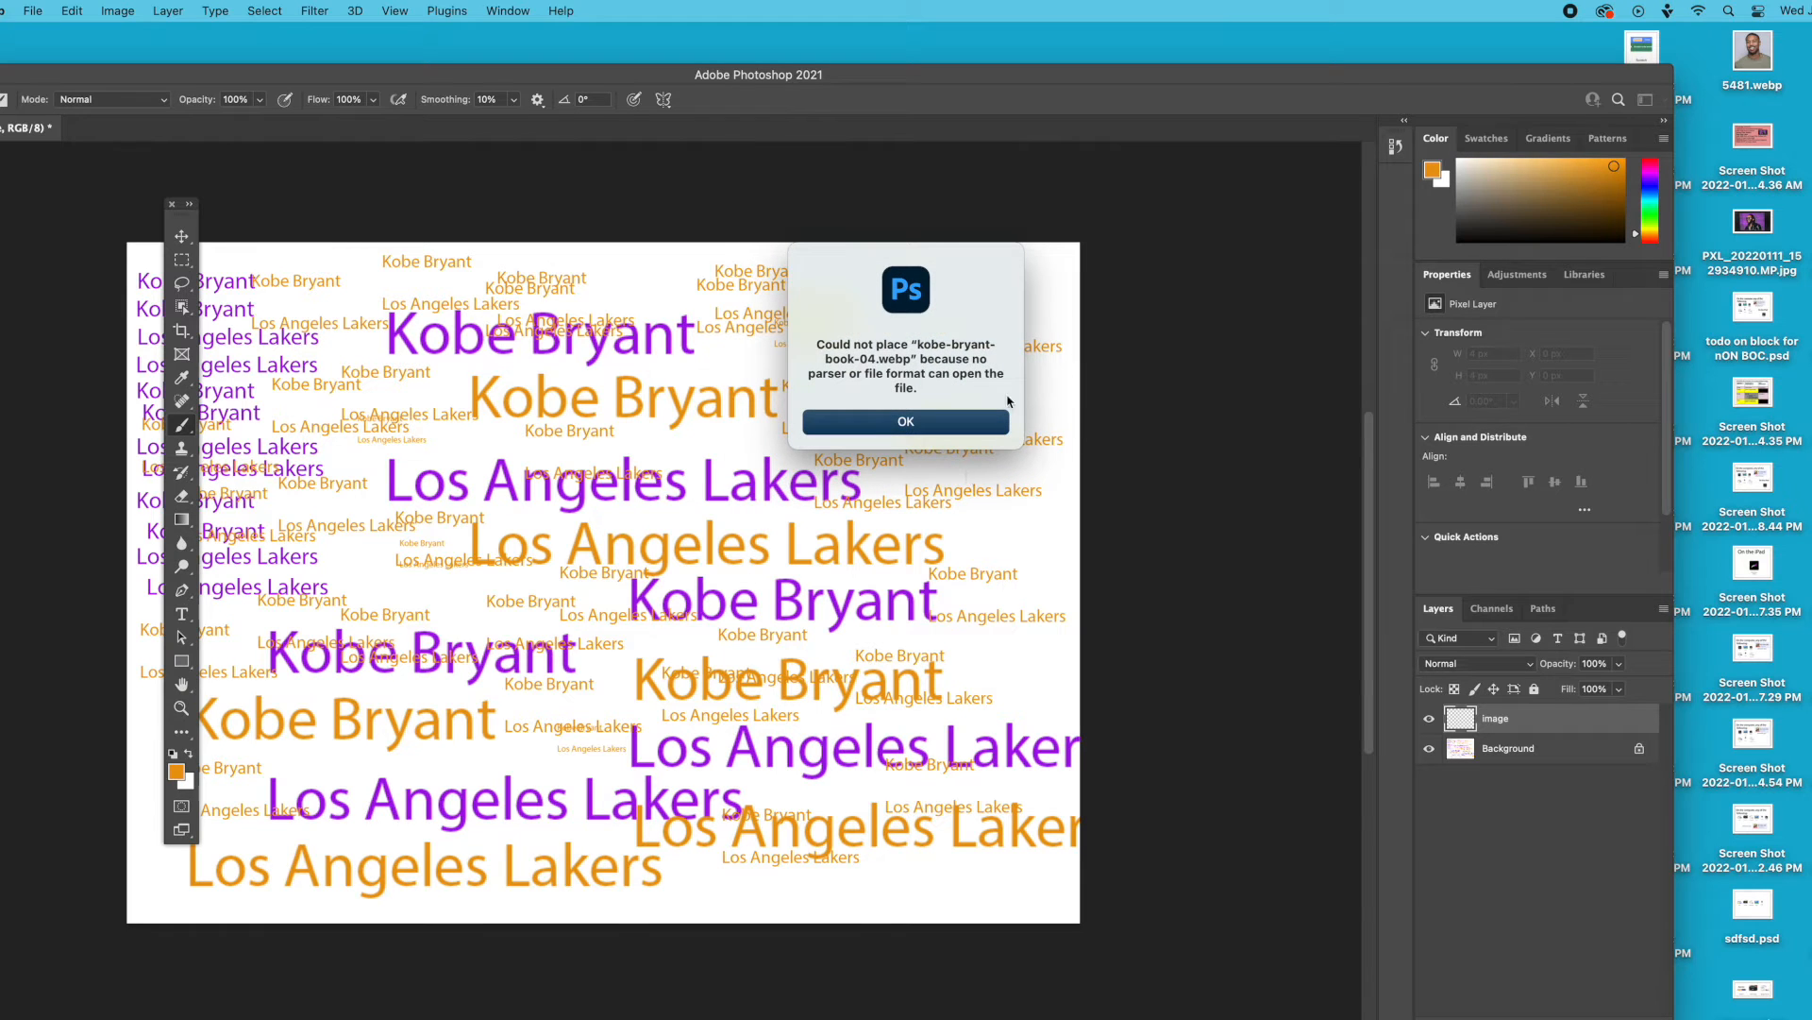
click(881, 421)
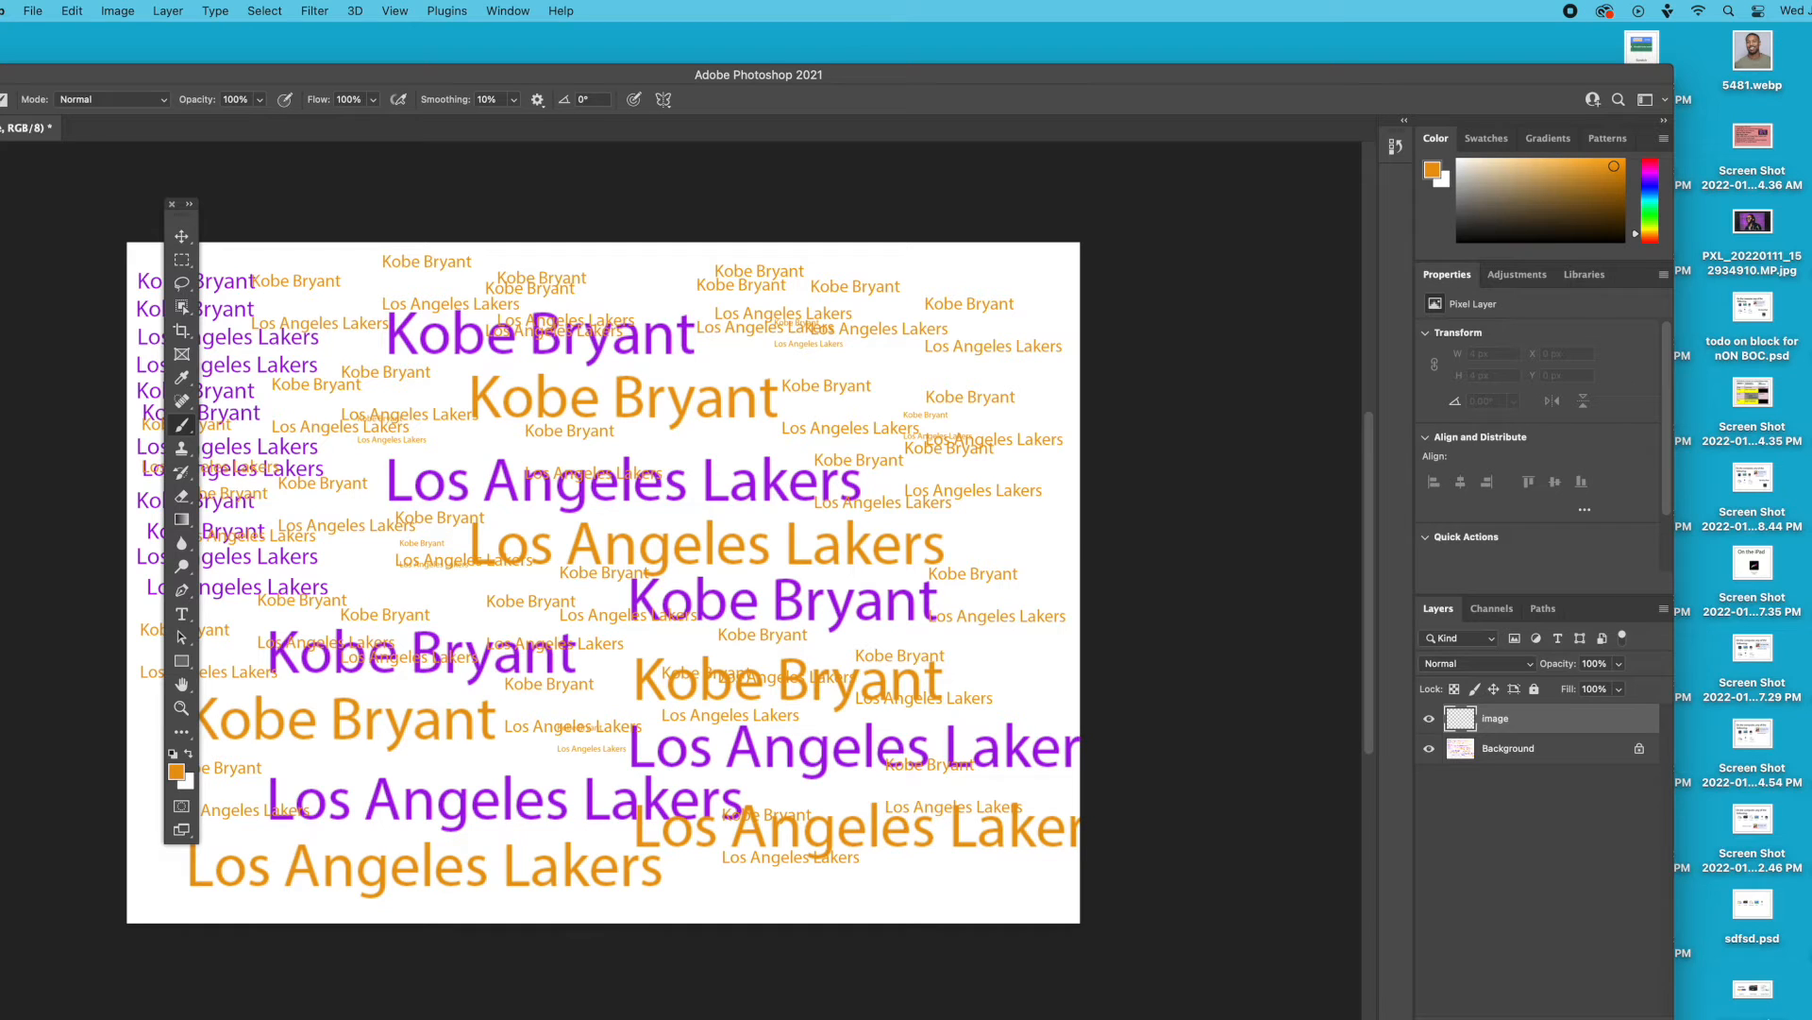
Step: Open kobe-bryant-book-04.webp in Preview, enlarge its window, capture a screenshot of just the photo, and close it
key(super+Tab)
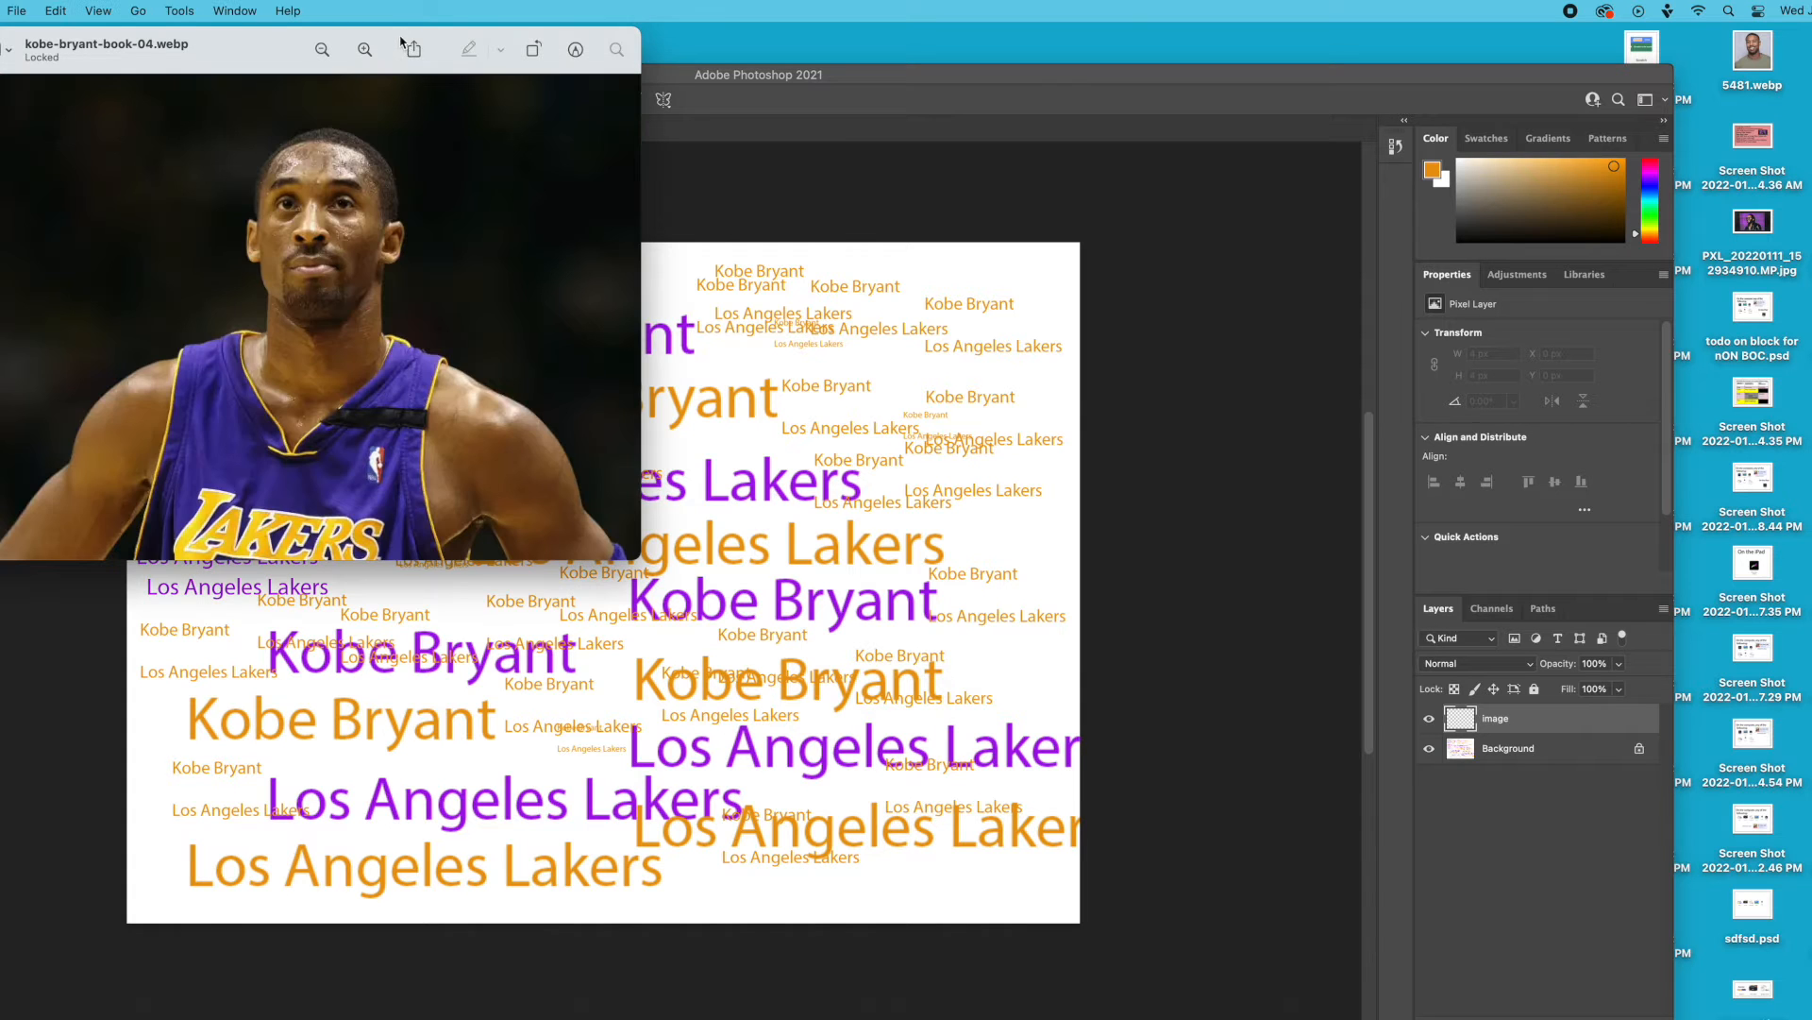
drag(639, 559, 1070, 896)
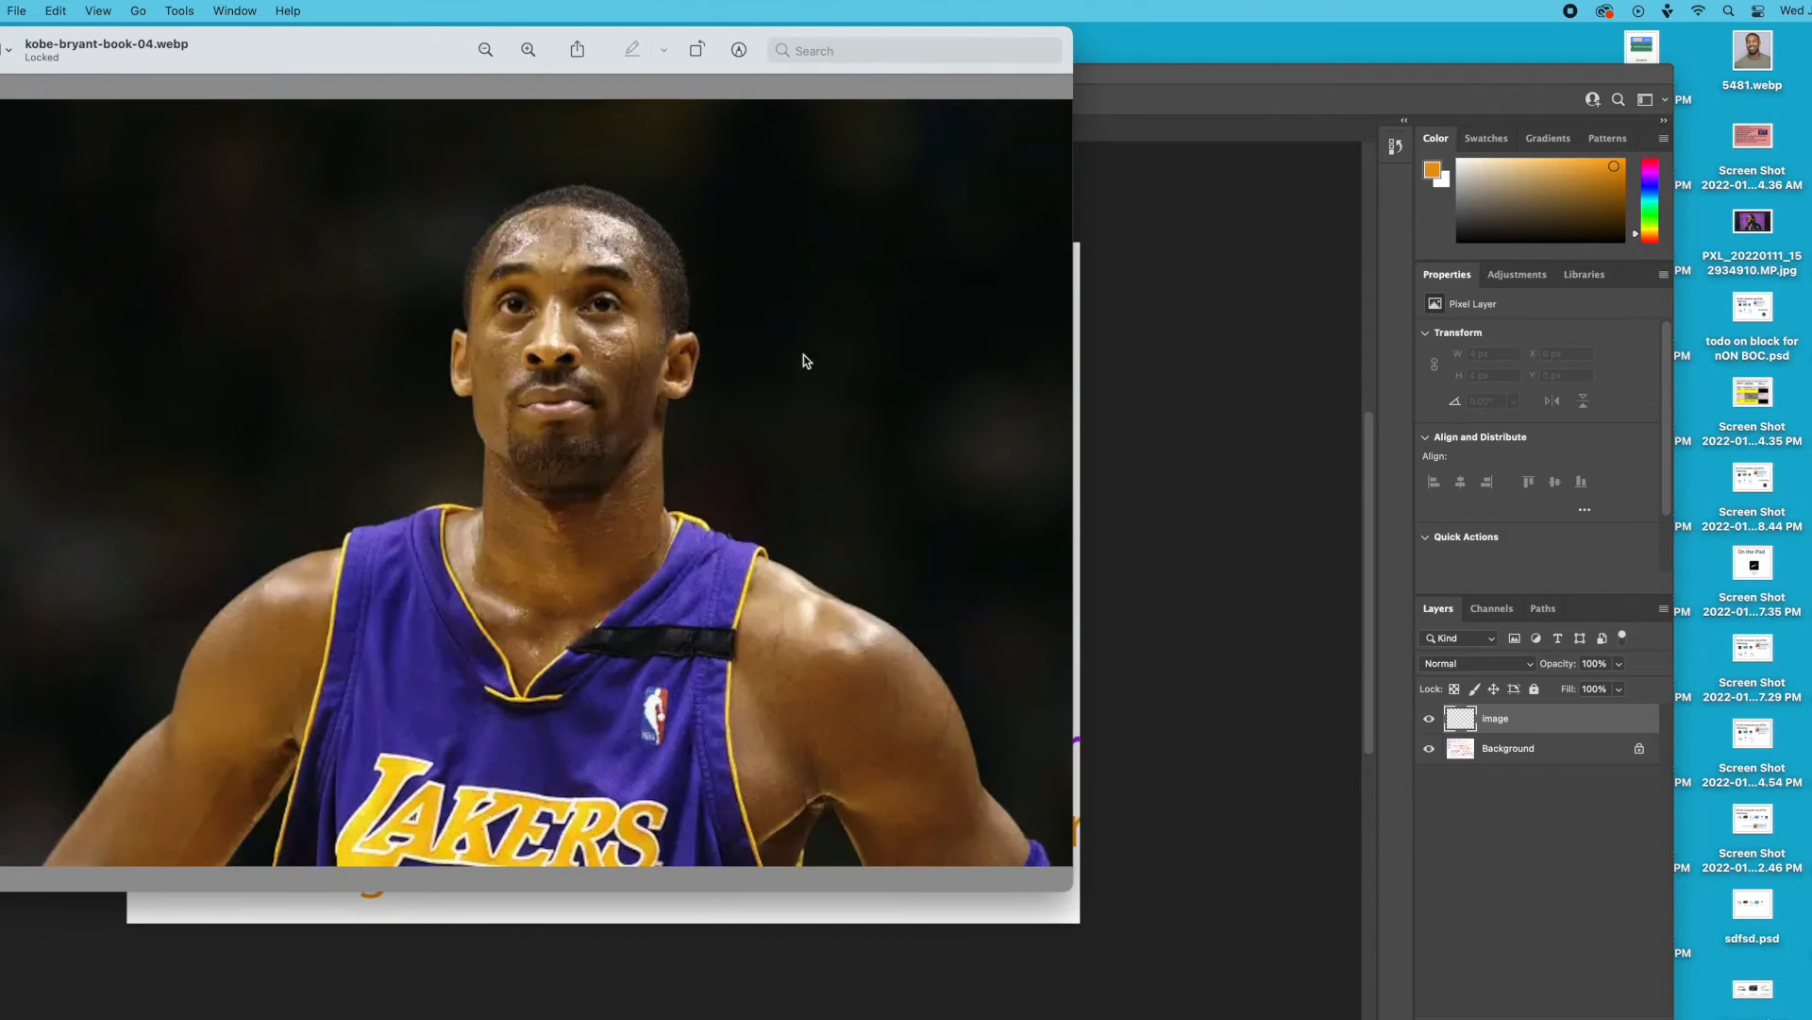
drag(361, 55, 545, 121)
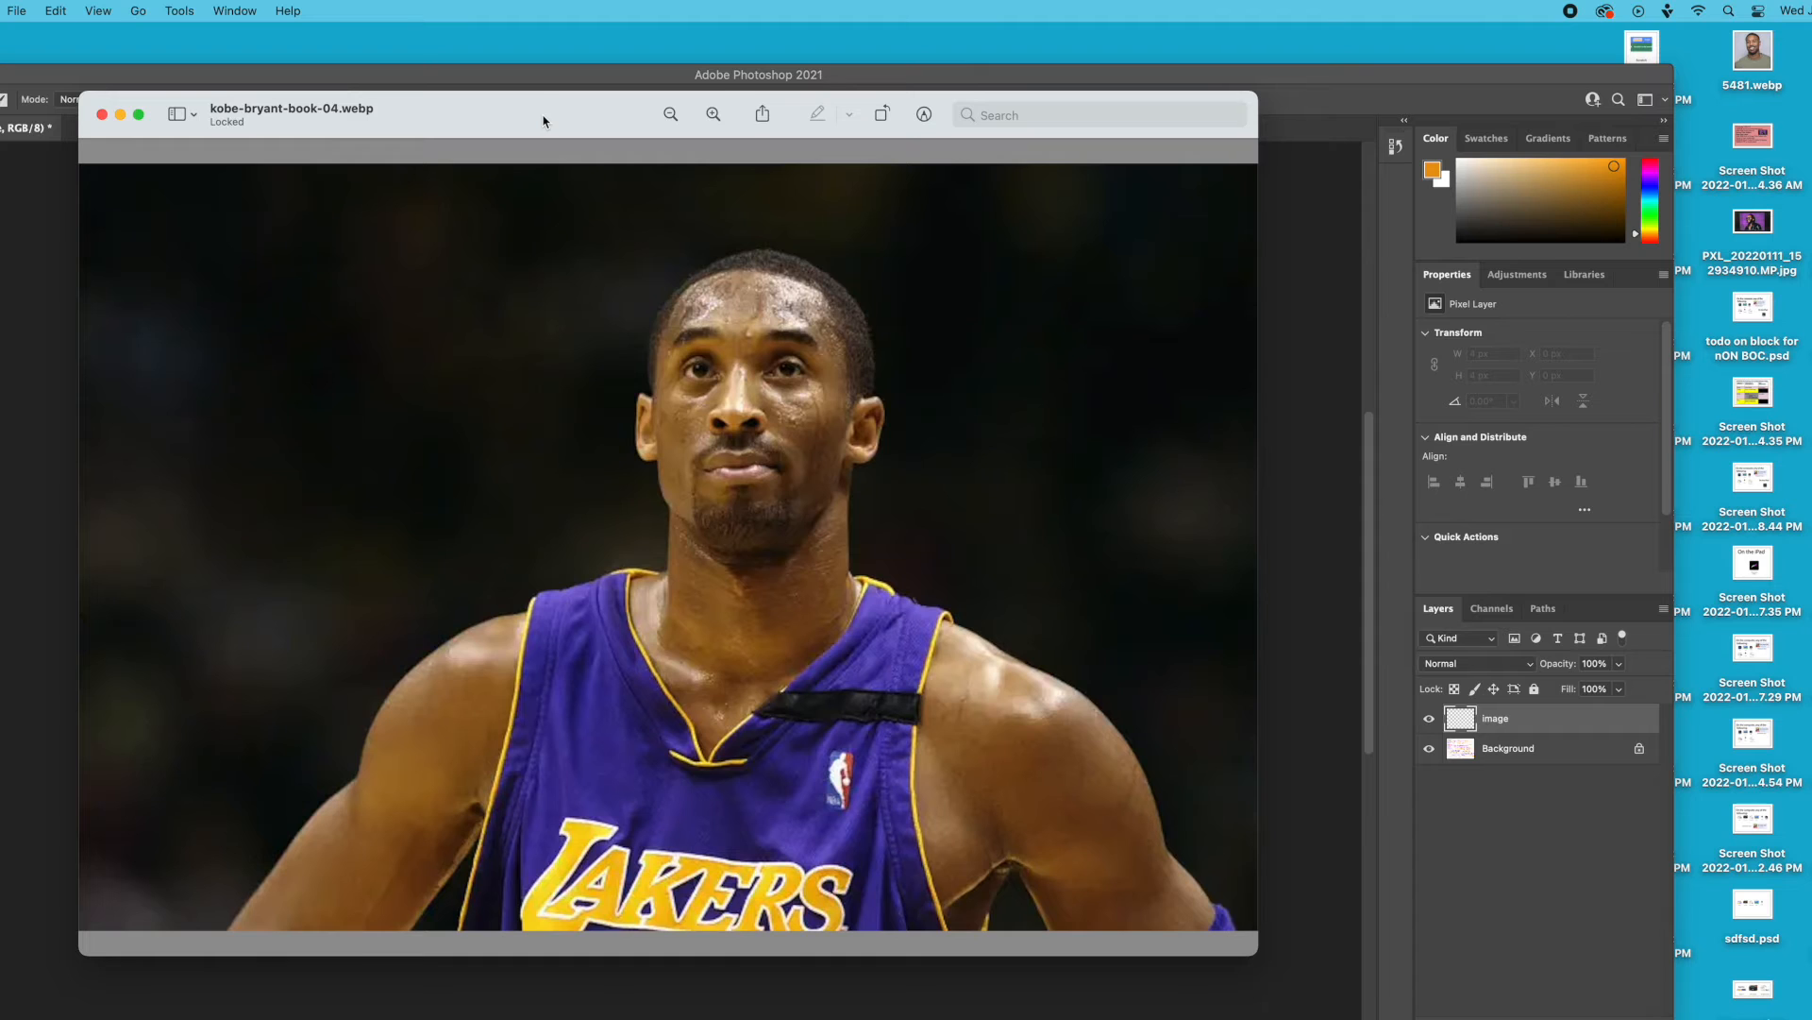
key(super+shift+4)
drag(80, 163, 1260, 930)
click(102, 115)
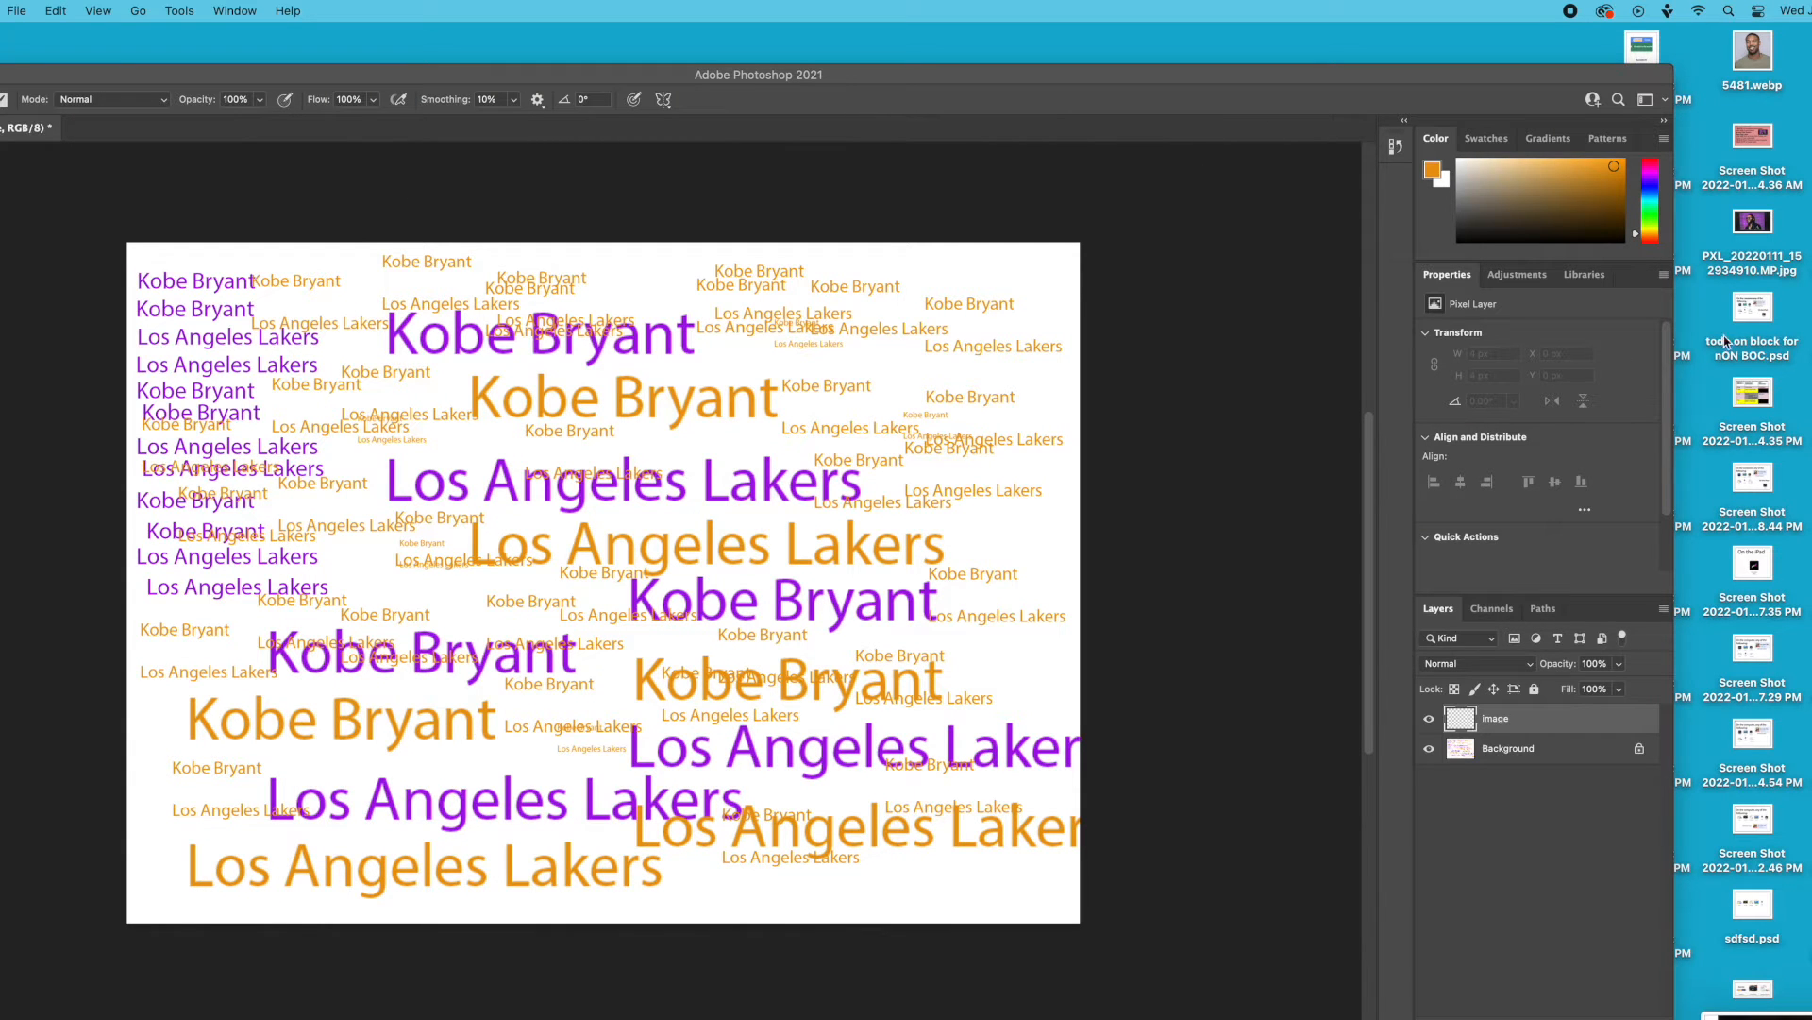
Step: Place the new screenshot of the photo into the Photoshop document, commit it, and bring the whole window back into view
drag(1753, 52, 802, 477)
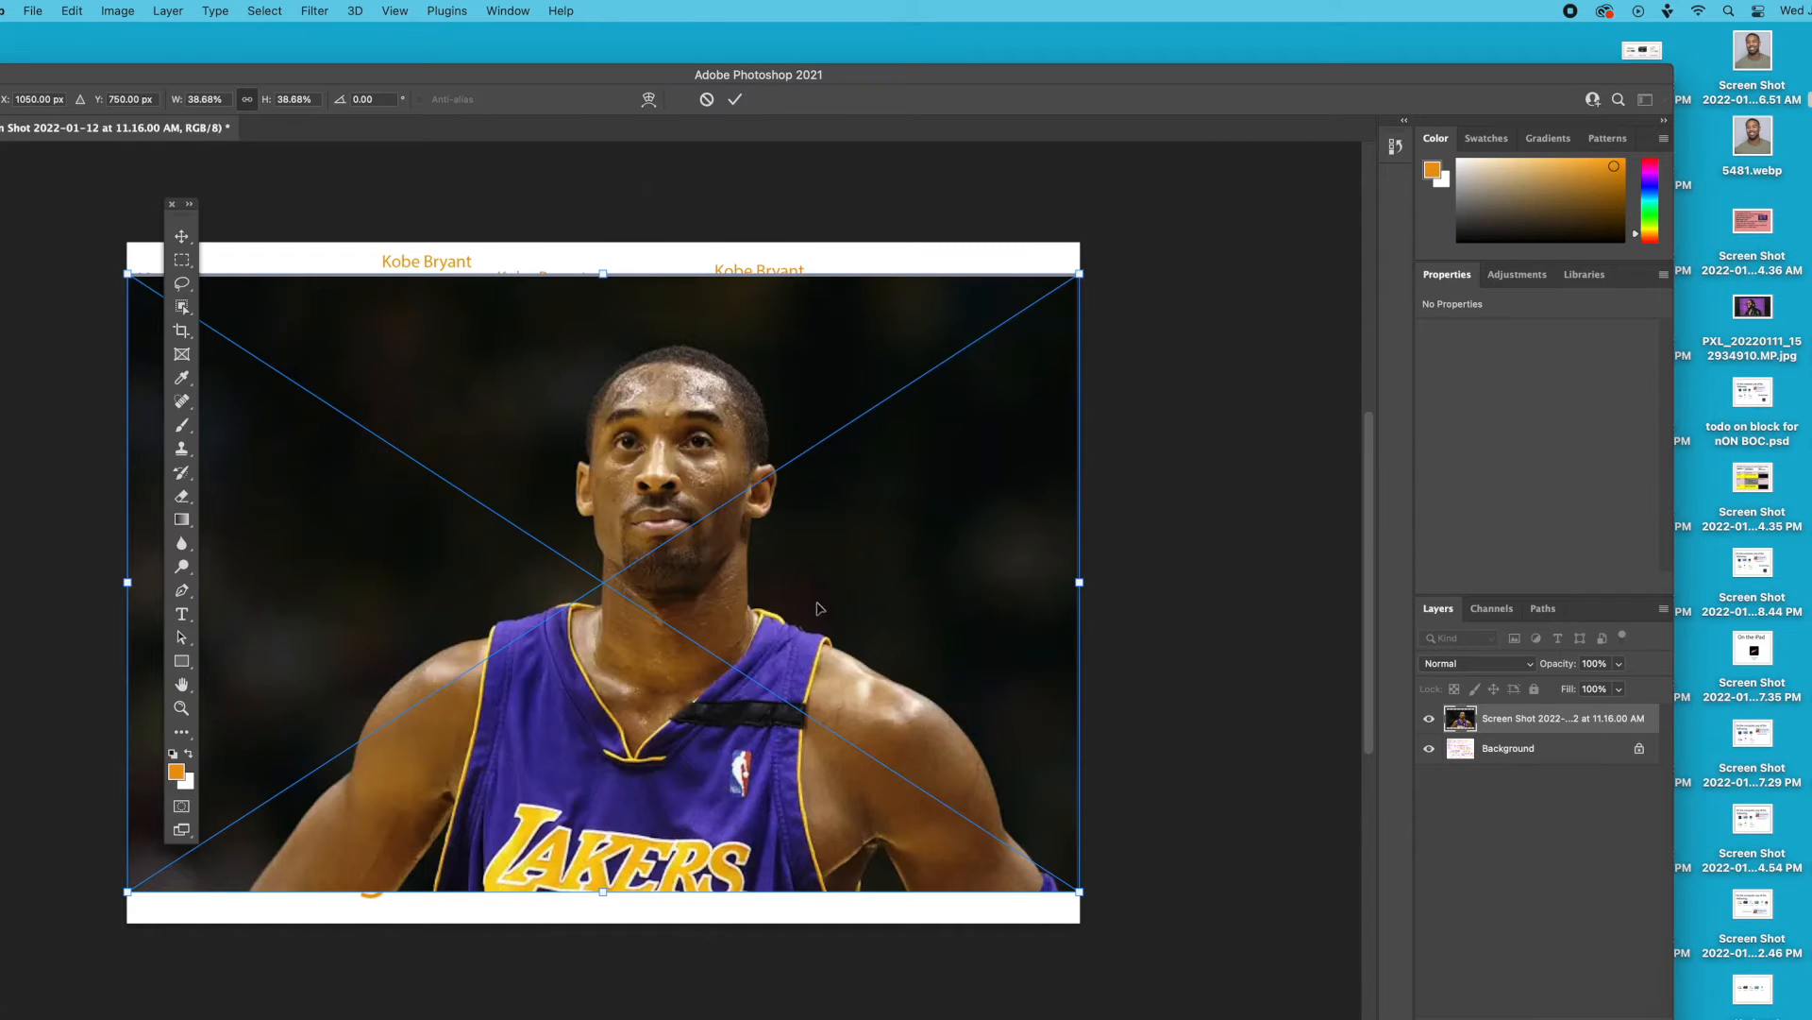
key(Return)
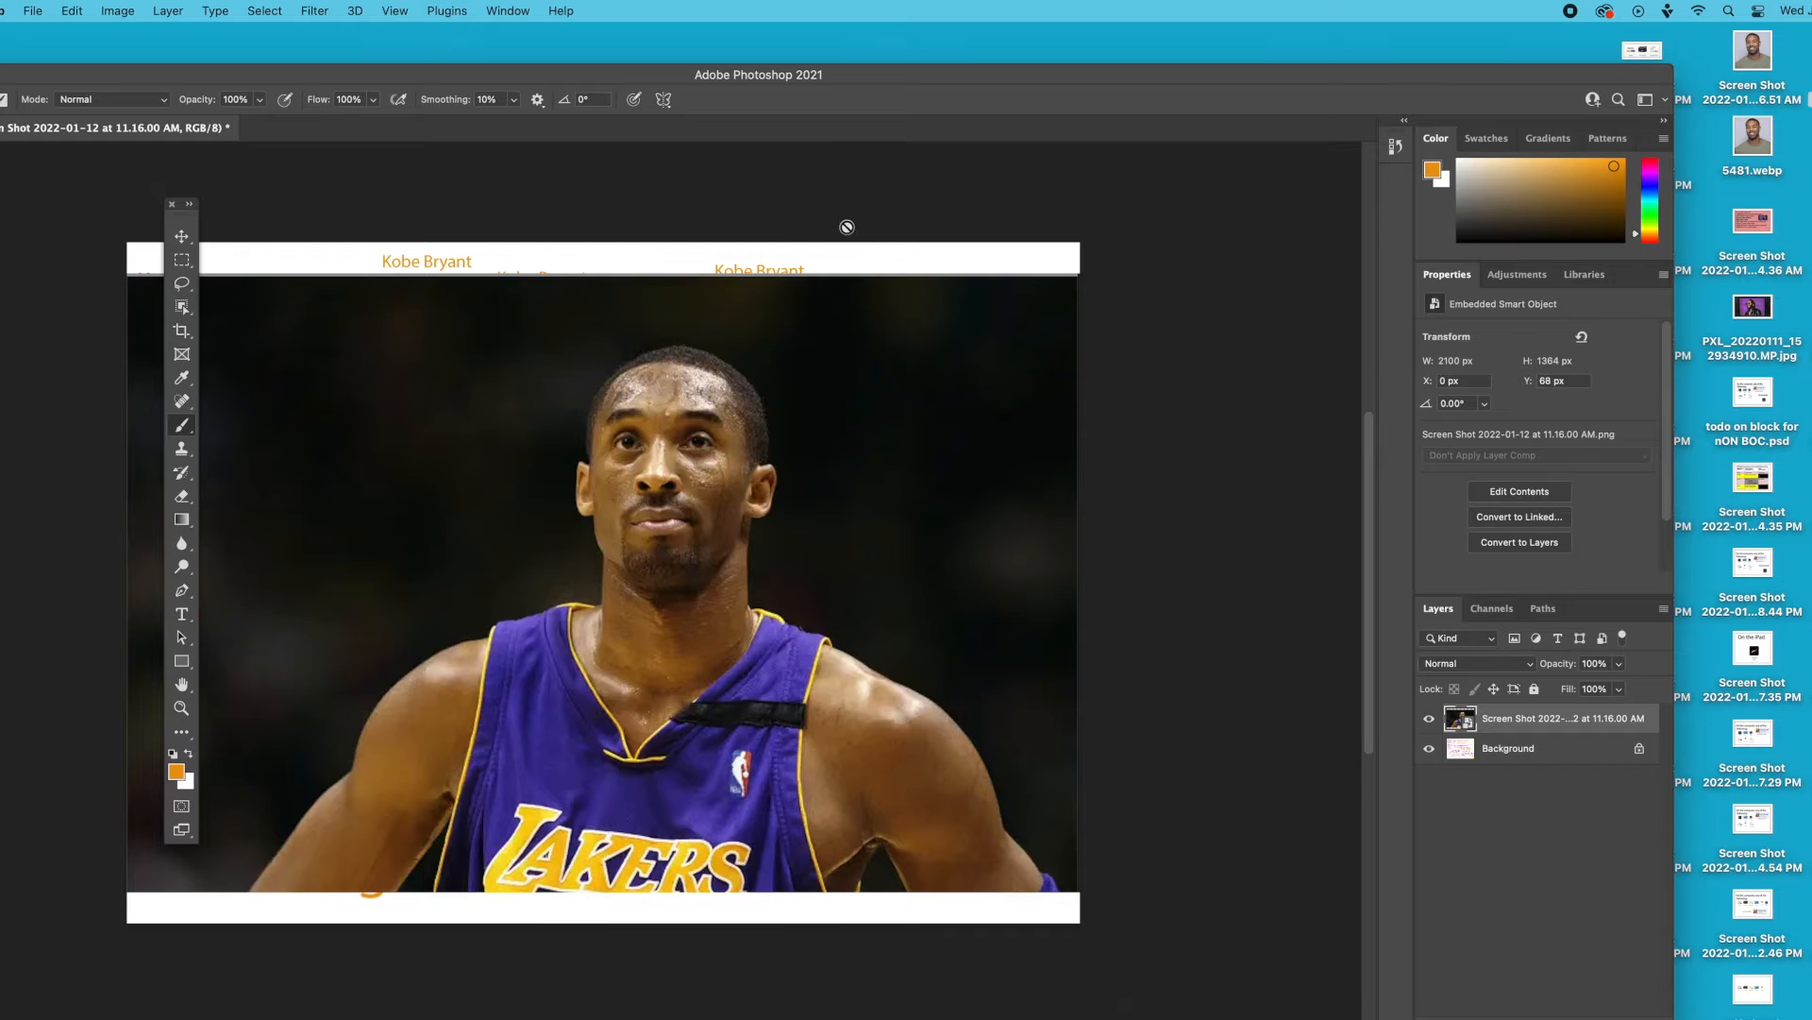
double_click(769, 79)
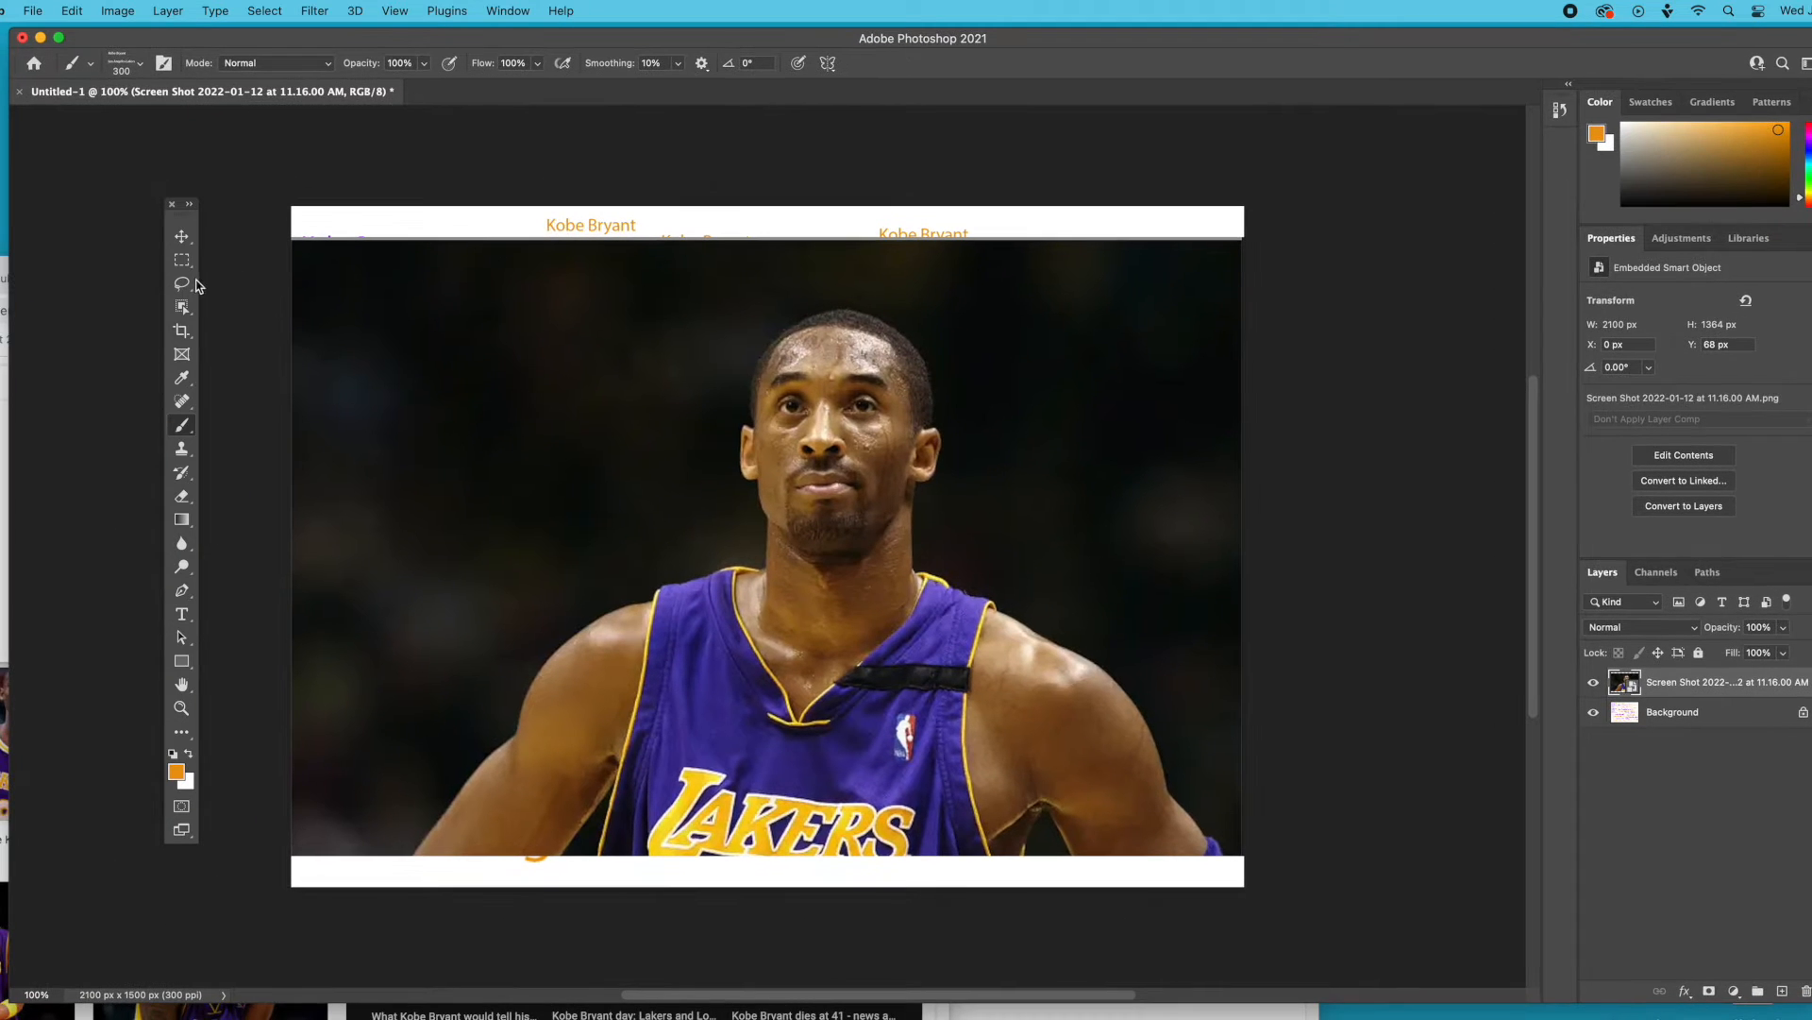
Step: Select the dark background around the player with the Magic Wand tool
click(184, 312)
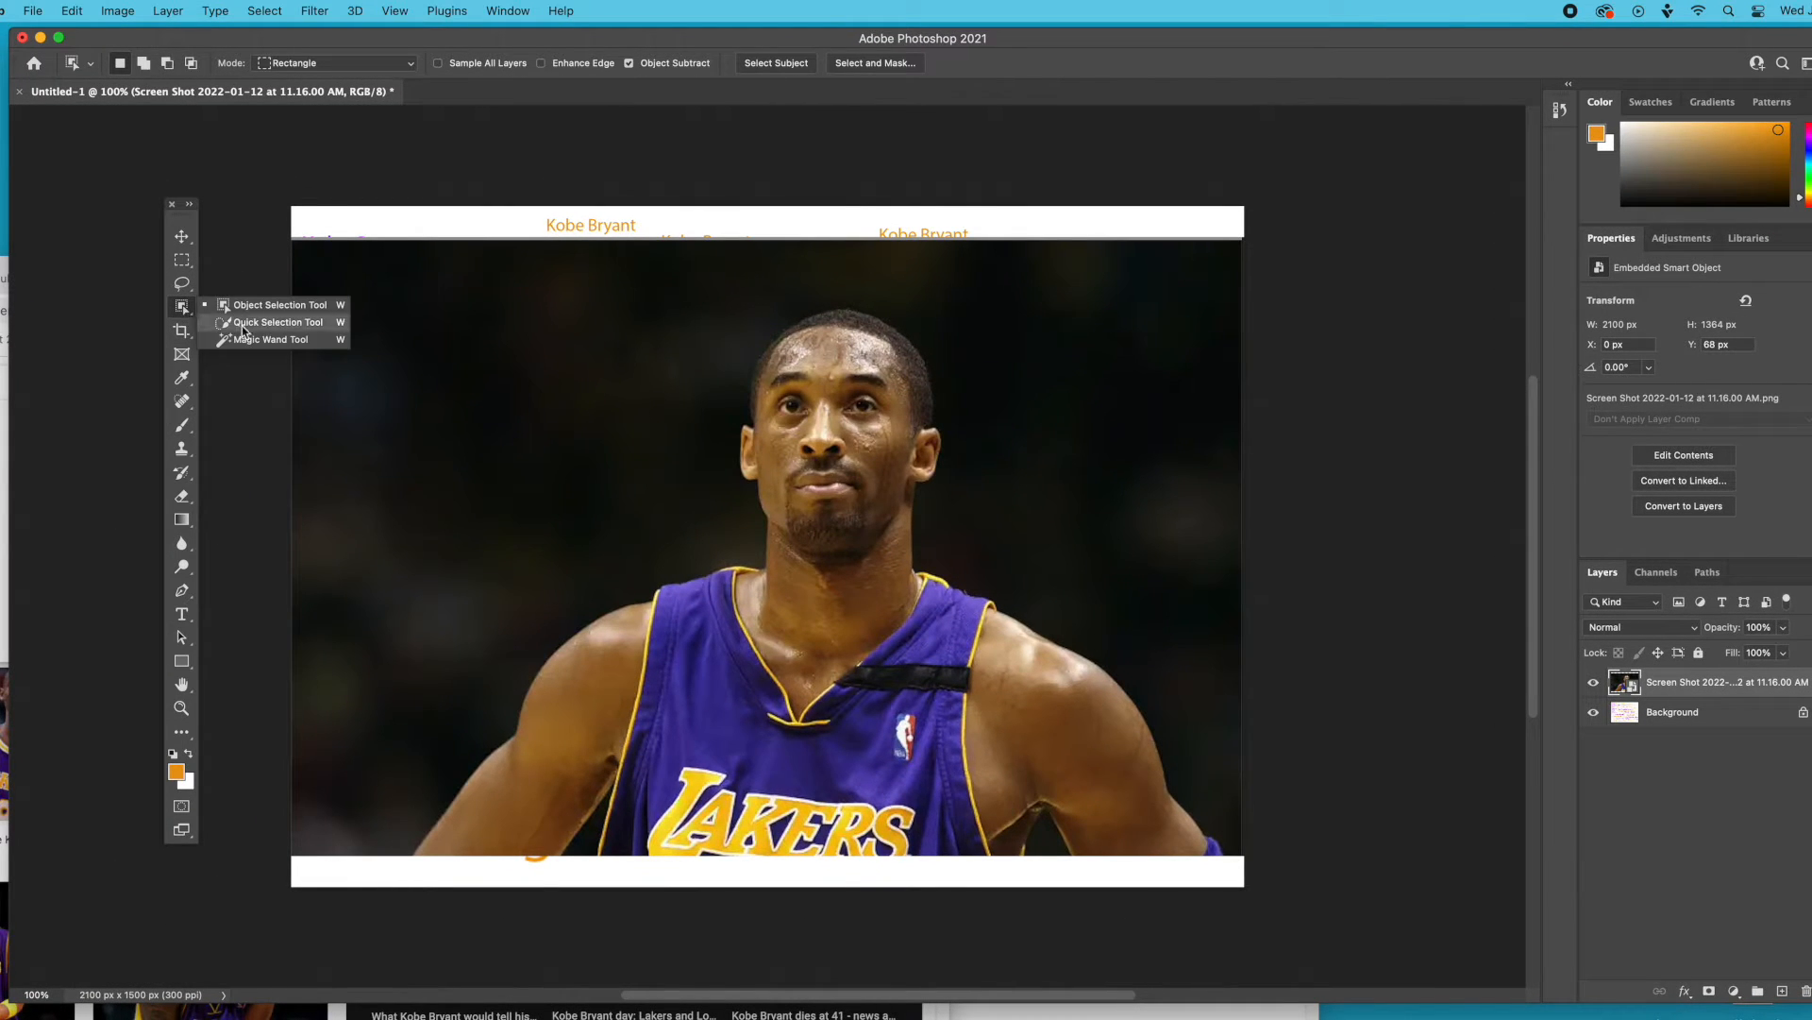
click(270, 339)
click(503, 421)
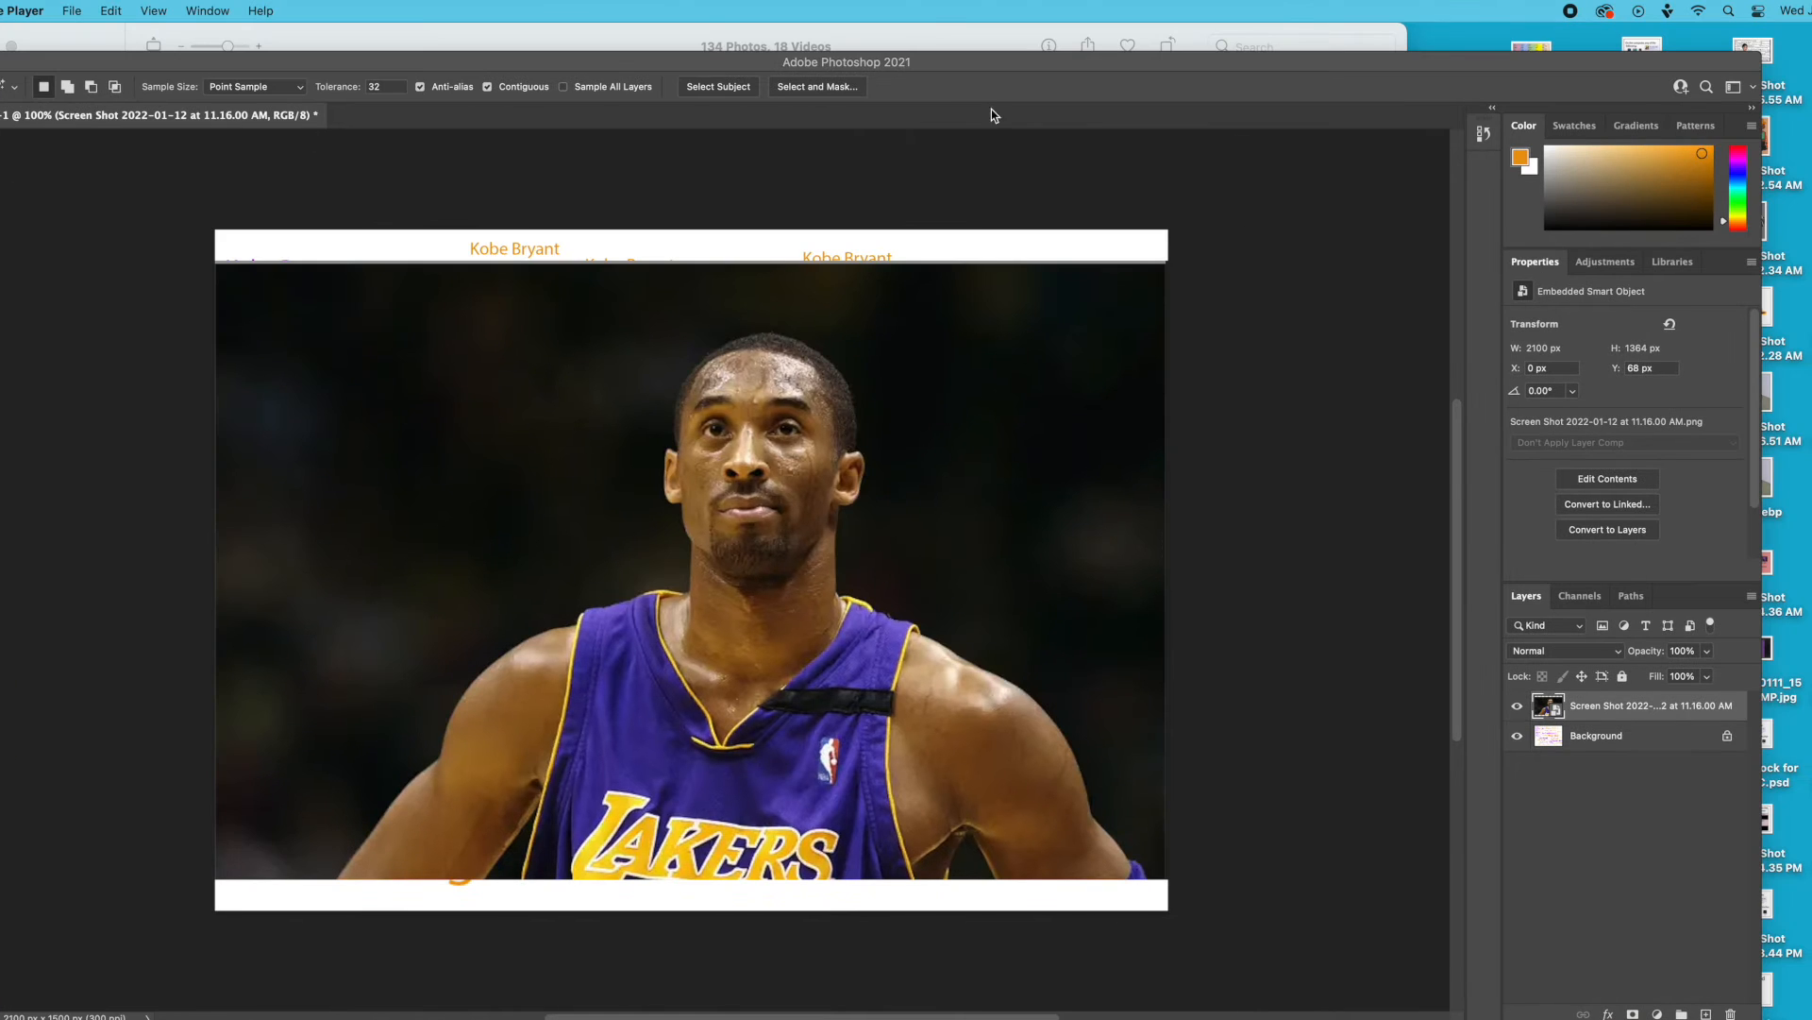
click(249, 11)
click(49, 229)
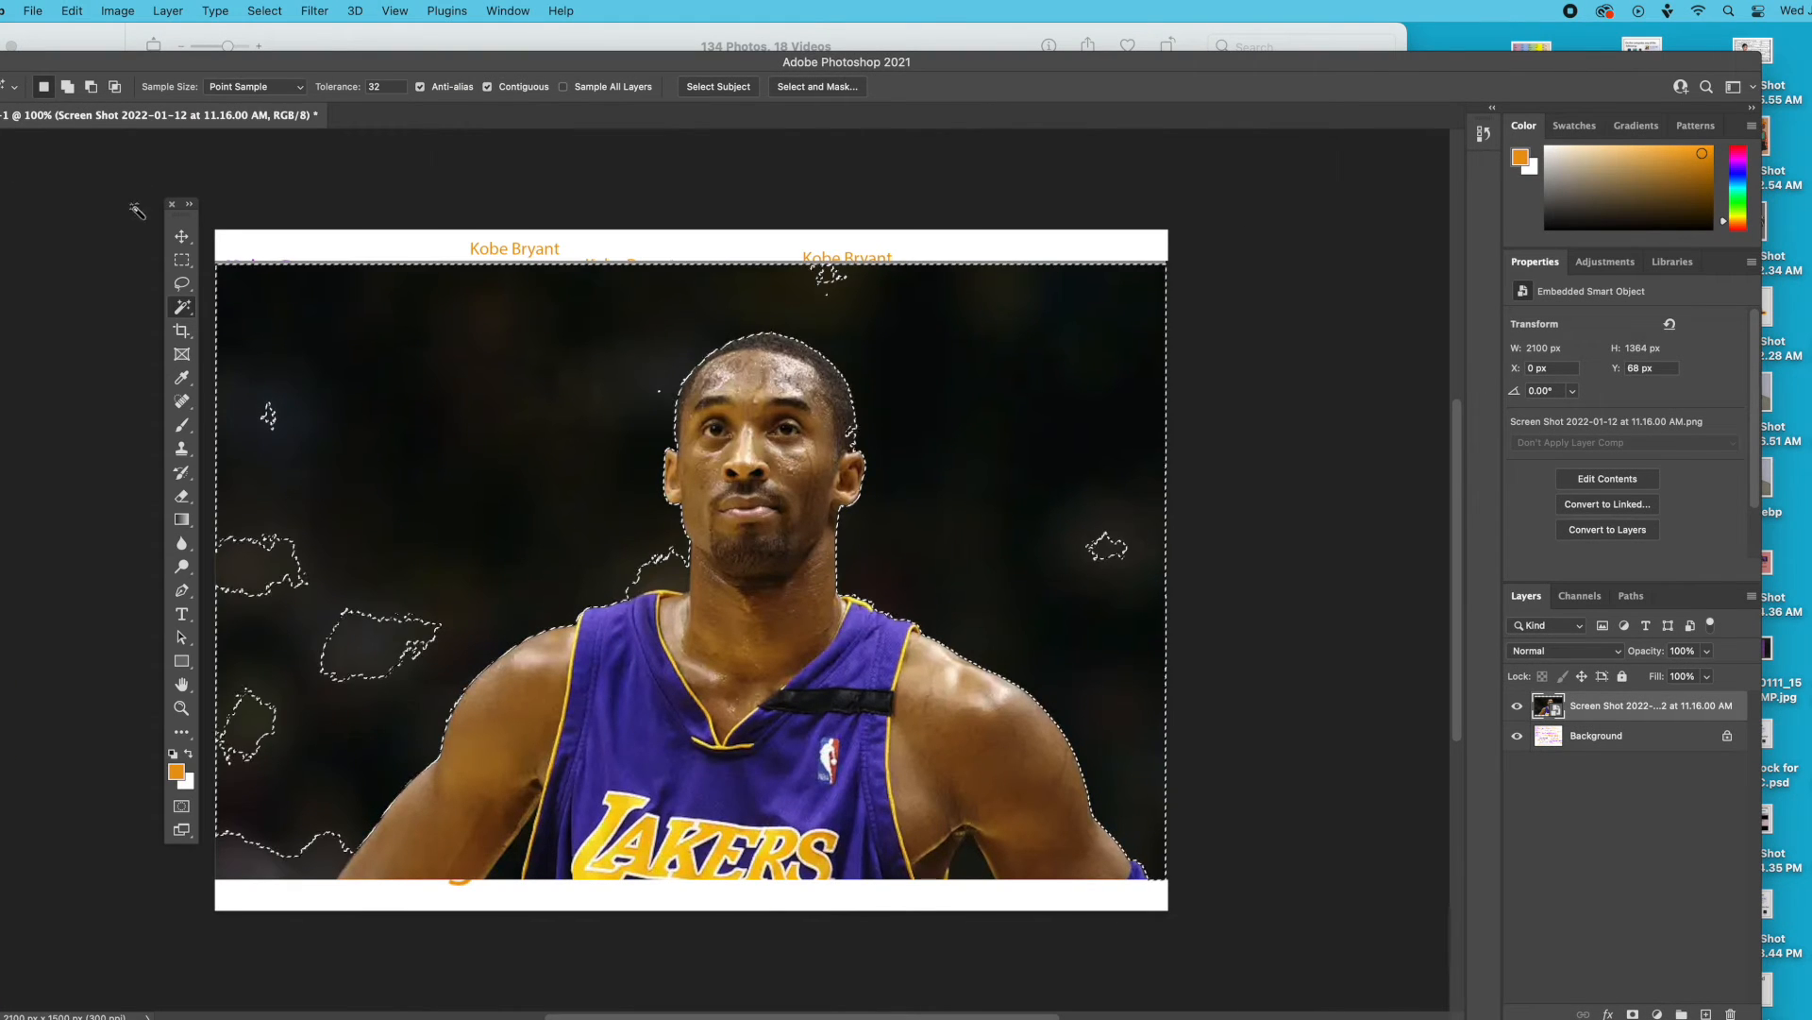
Step: Erase the selected dark background with a 114 px Eraser, rasterizing the photo's smart object
click(182, 496)
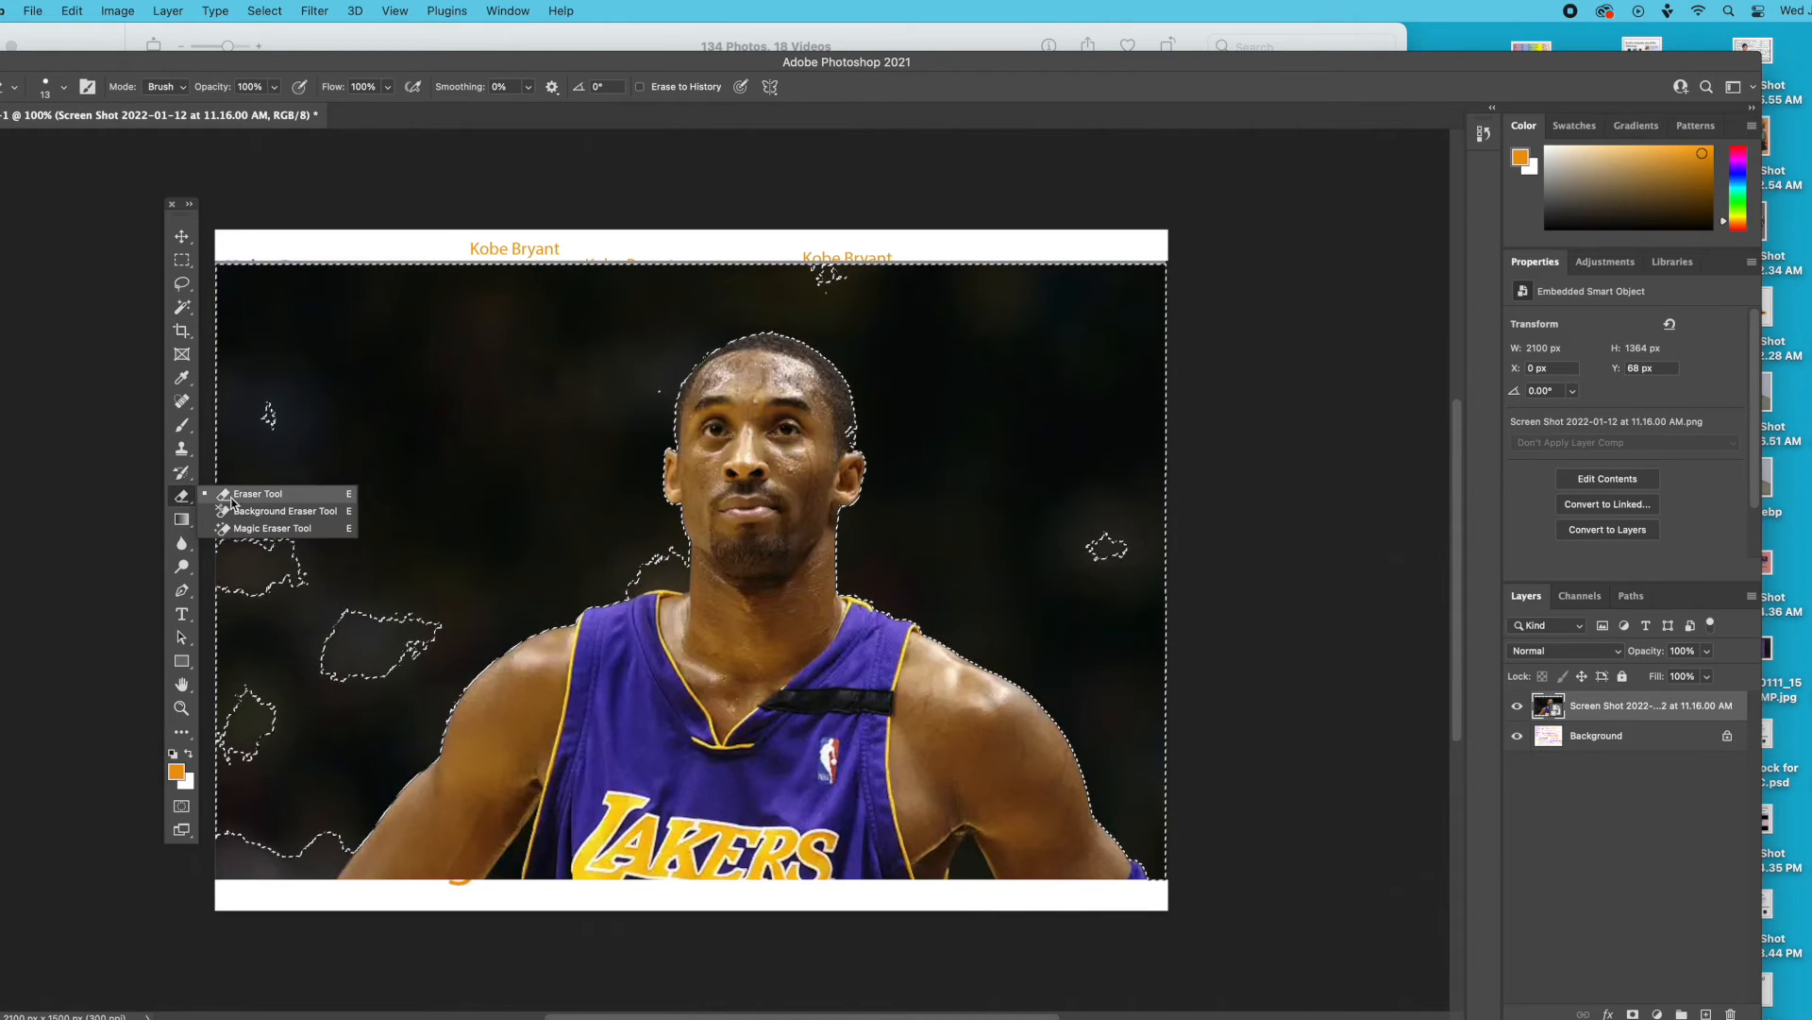
click(244, 499)
click(63, 87)
drag(55, 138, 96, 139)
click(534, 400)
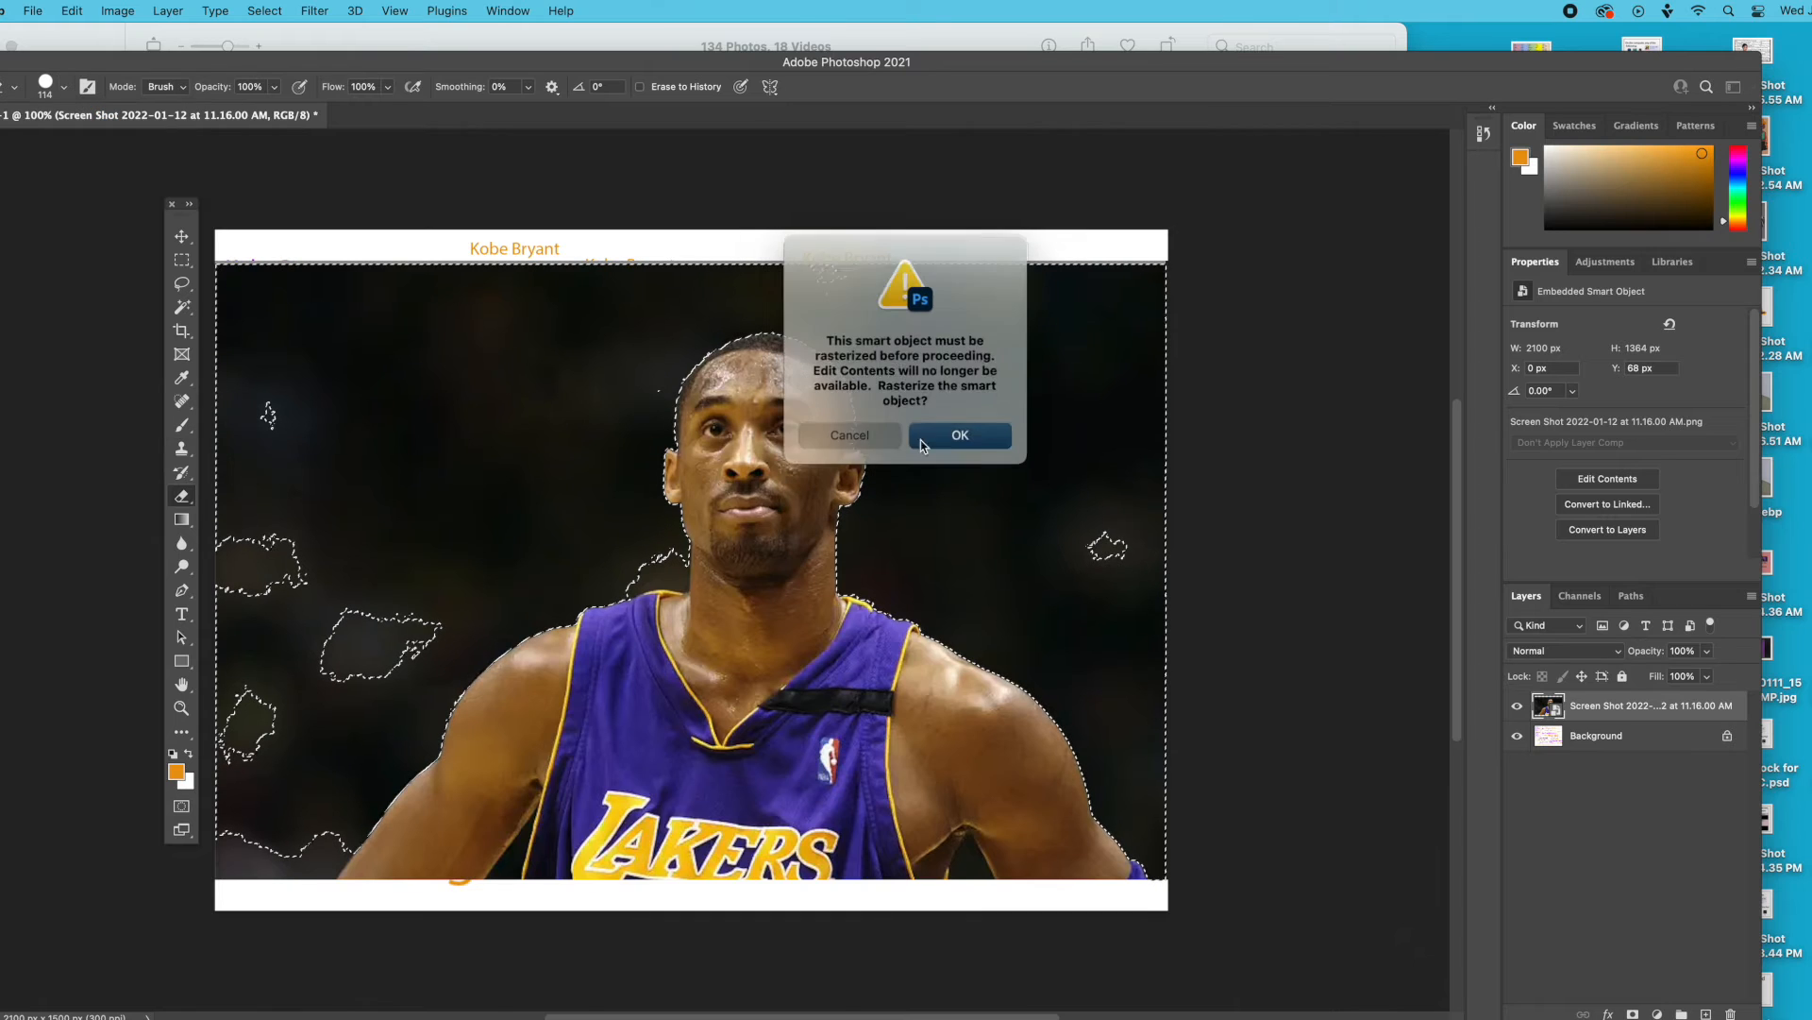
click(975, 444)
mouse_move(360, 380)
mouse_down()
mouse_move(1375, 384)
mouse_move(1228, 446)
mouse_move(446, 509)
mouse_move(283, 585)
mouse_move(1161, 661)
mouse_move(1210, 704)
mouse_move(933, 621)
mouse_move(1186, 490)
mouse_move(1360, 283)
mouse_move(245, 283)
mouse_move(509, 368)
mouse_move(1047, 364)
mouse_move(185, 601)
mouse_move(365, 650)
mouse_move(952, 578)
mouse_move(991, 718)
mouse_move(723, 756)
mouse_move(1123, 760)
mouse_move(1260, 688)
mouse_up()
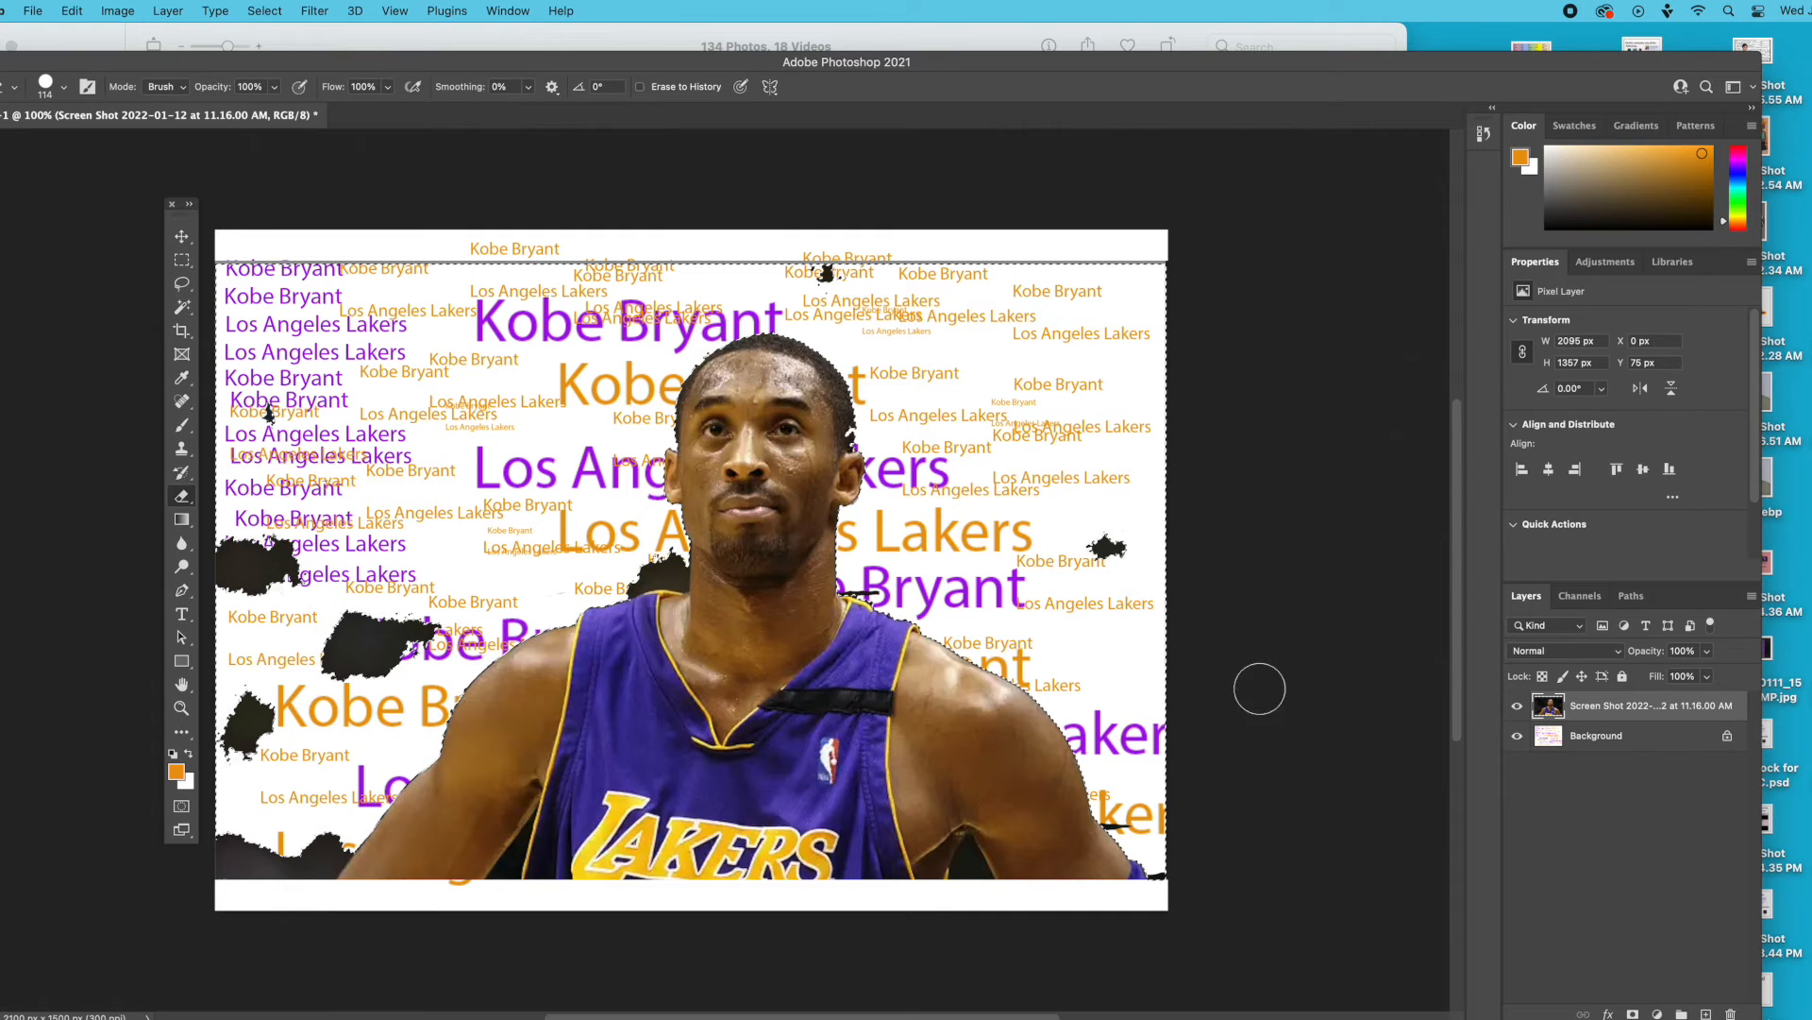
Step: Deselect and erase the leftover dark patches at both sides and part of the line along the photo's upper edge
click(182, 307)
key(super+d)
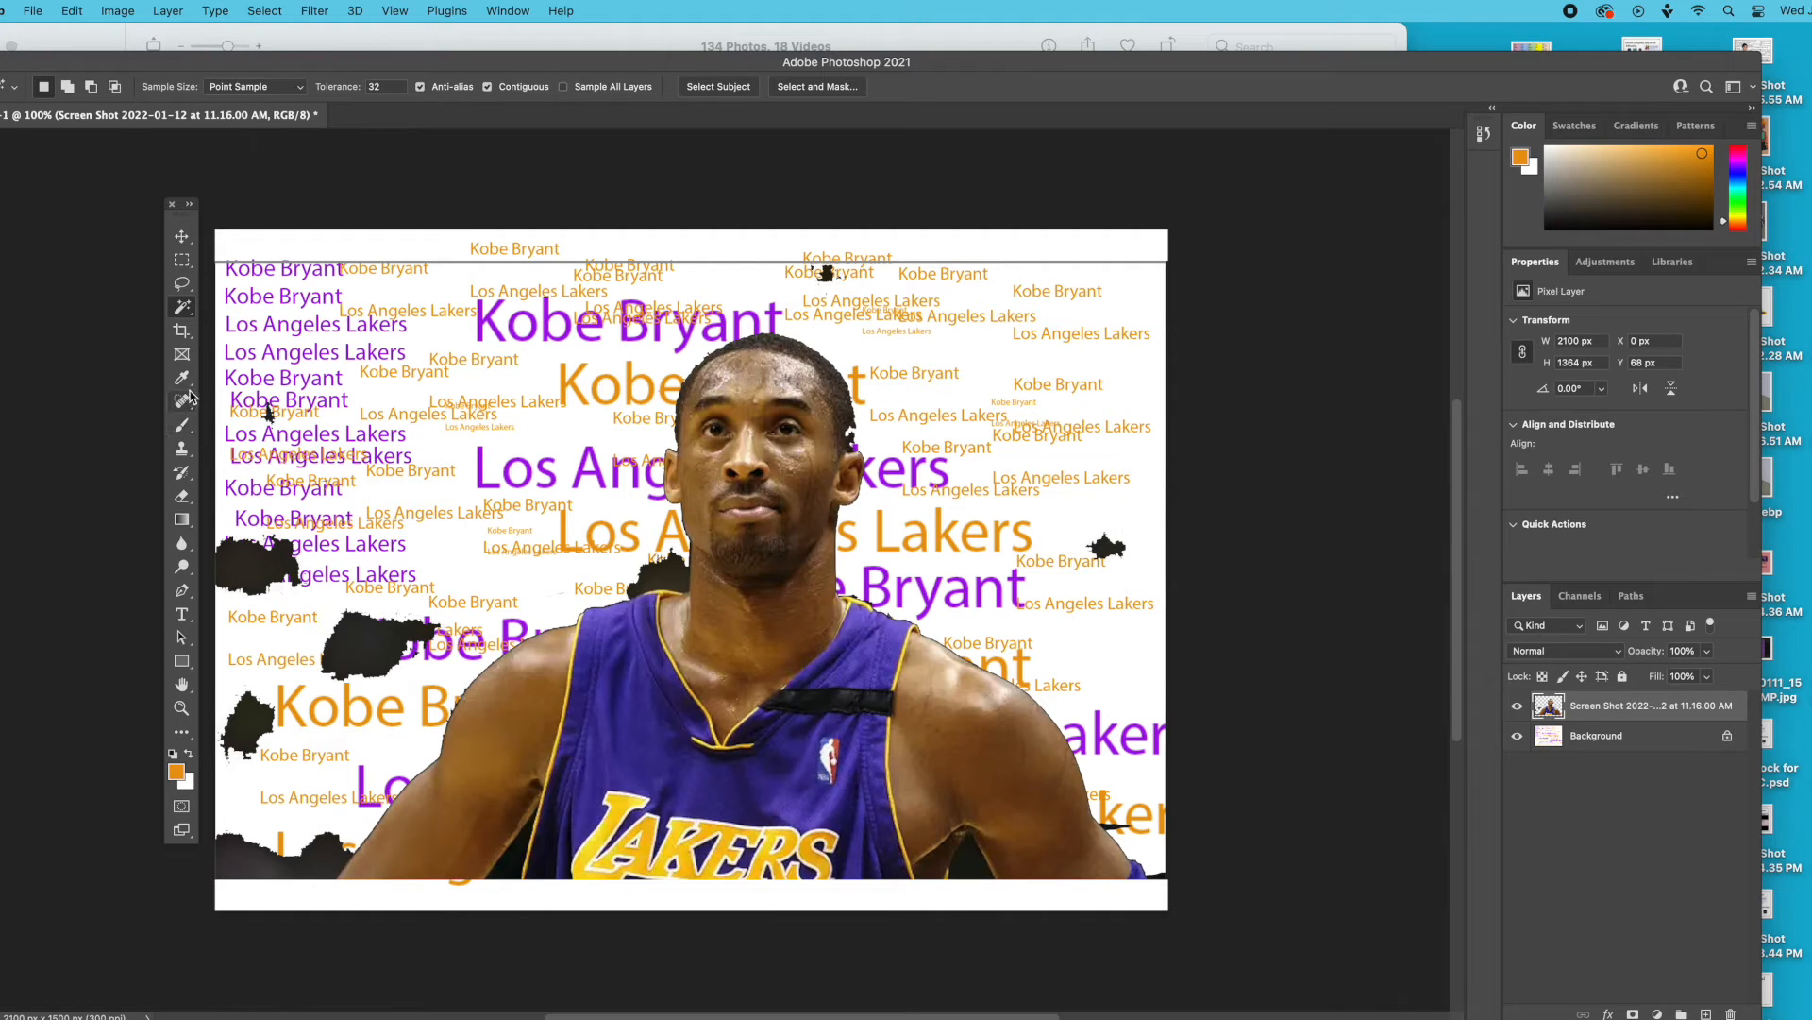
click(183, 496)
mouse_move(283, 567)
mouse_down()
mouse_move(349, 534)
mouse_move(251, 500)
mouse_move(232, 587)
mouse_move(264, 697)
mouse_move(321, 659)
mouse_move(260, 769)
mouse_move(415, 628)
mouse_move(363, 689)
mouse_move(225, 722)
mouse_move(282, 642)
mouse_move(217, 810)
mouse_move(213, 901)
mouse_move(270, 812)
mouse_move(267, 895)
mouse_move(310, 854)
mouse_up()
mouse_move(1095, 558)
mouse_down()
mouse_move(1135, 574)
mouse_move(1119, 547)
mouse_up()
drag(887, 274, 1084, 262)
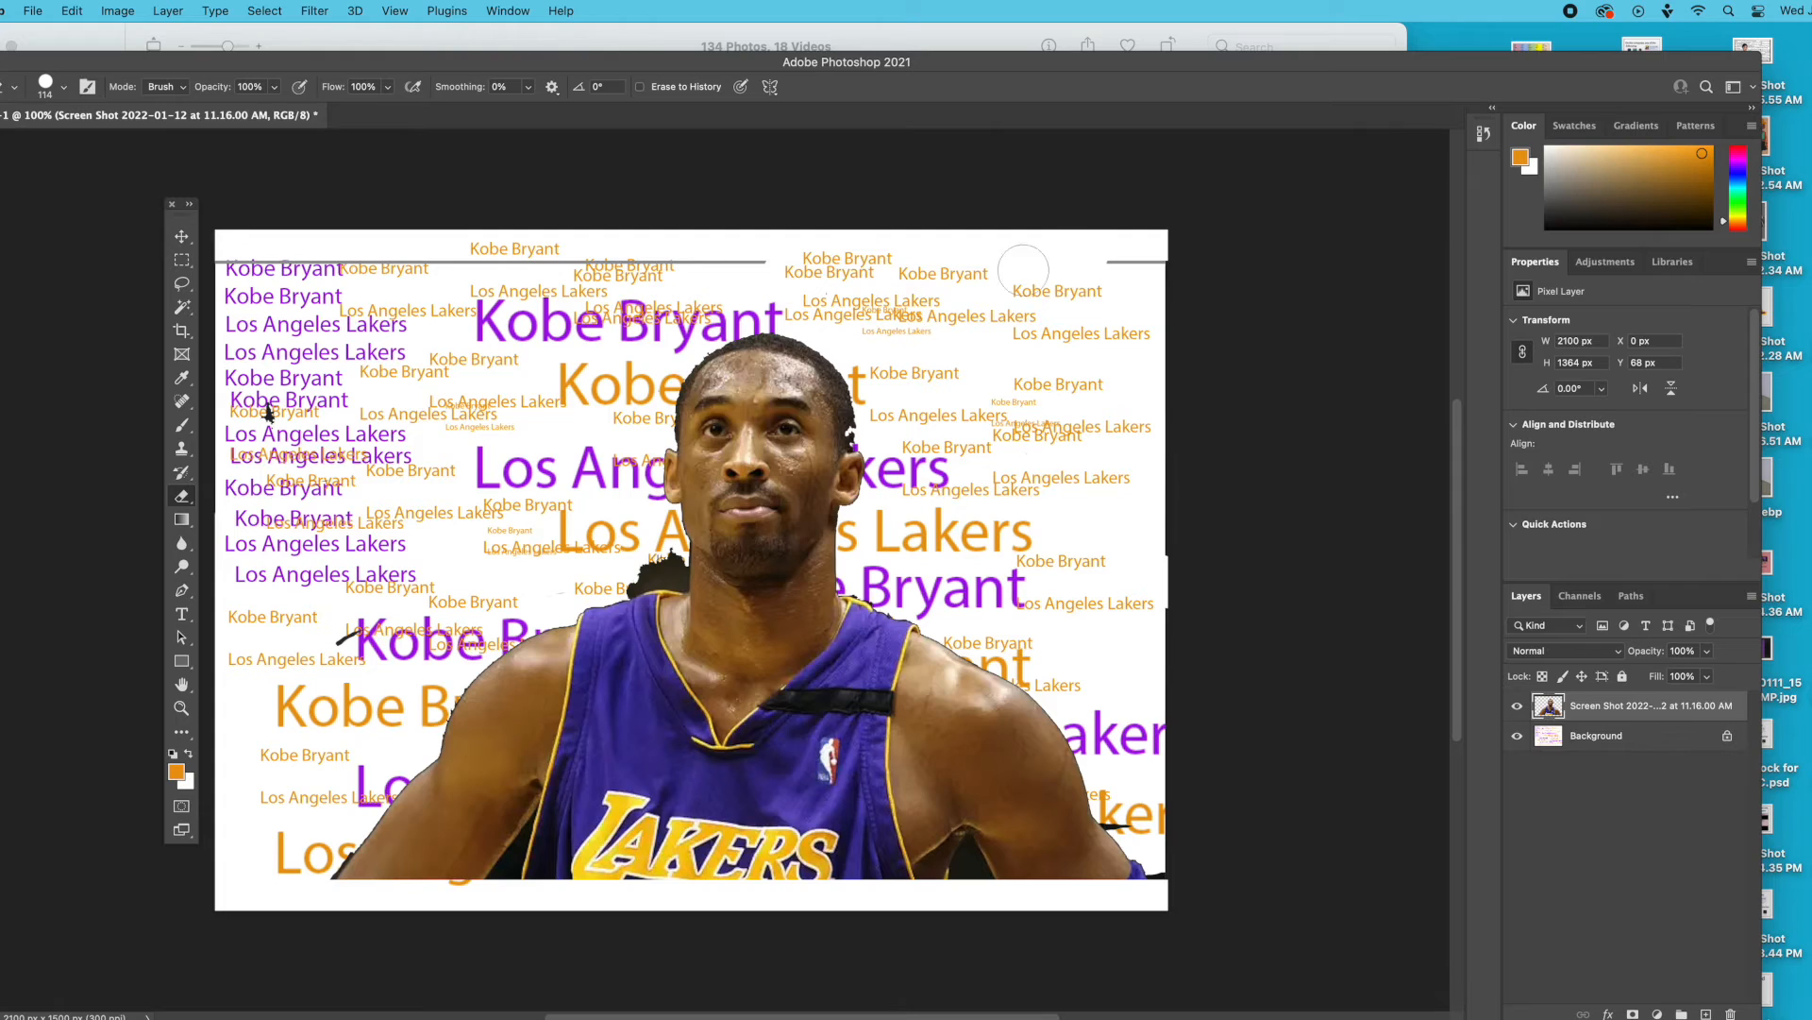
Step: Select the dark patches beside the neck and inside the arm gap near the NBA logo with the Magic Wand and remove them
click(182, 306)
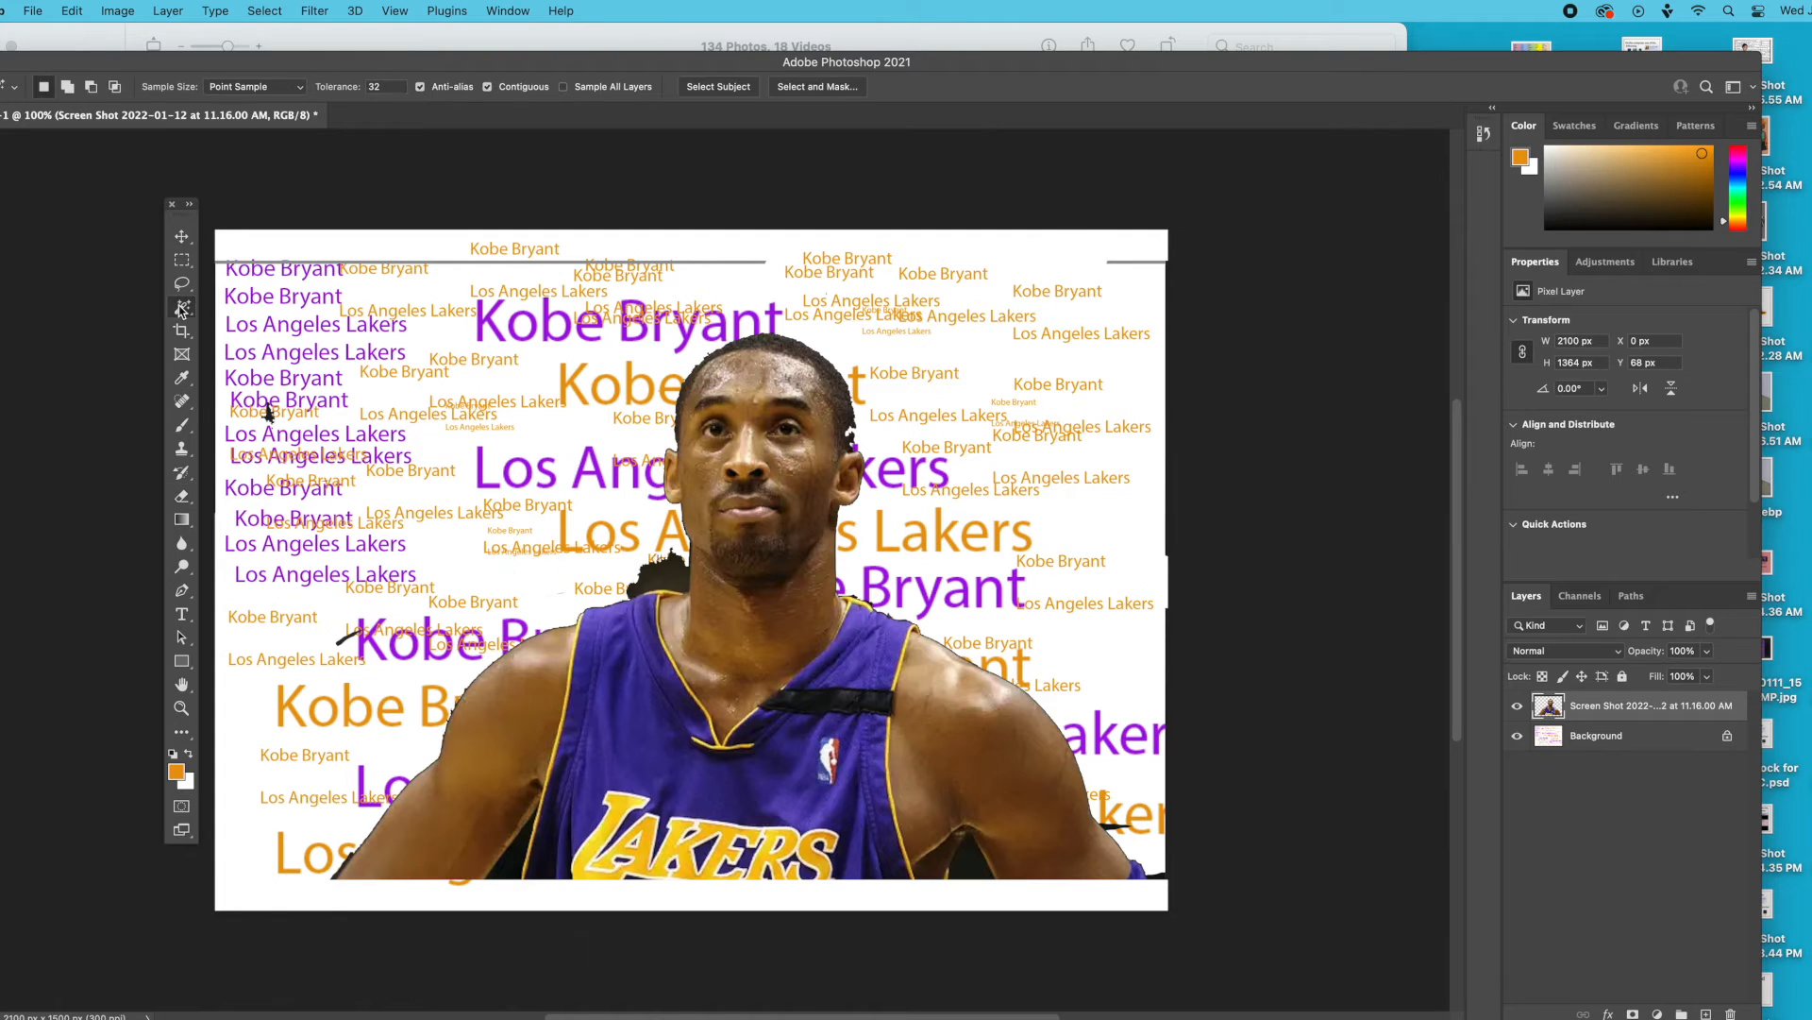
click(670, 582)
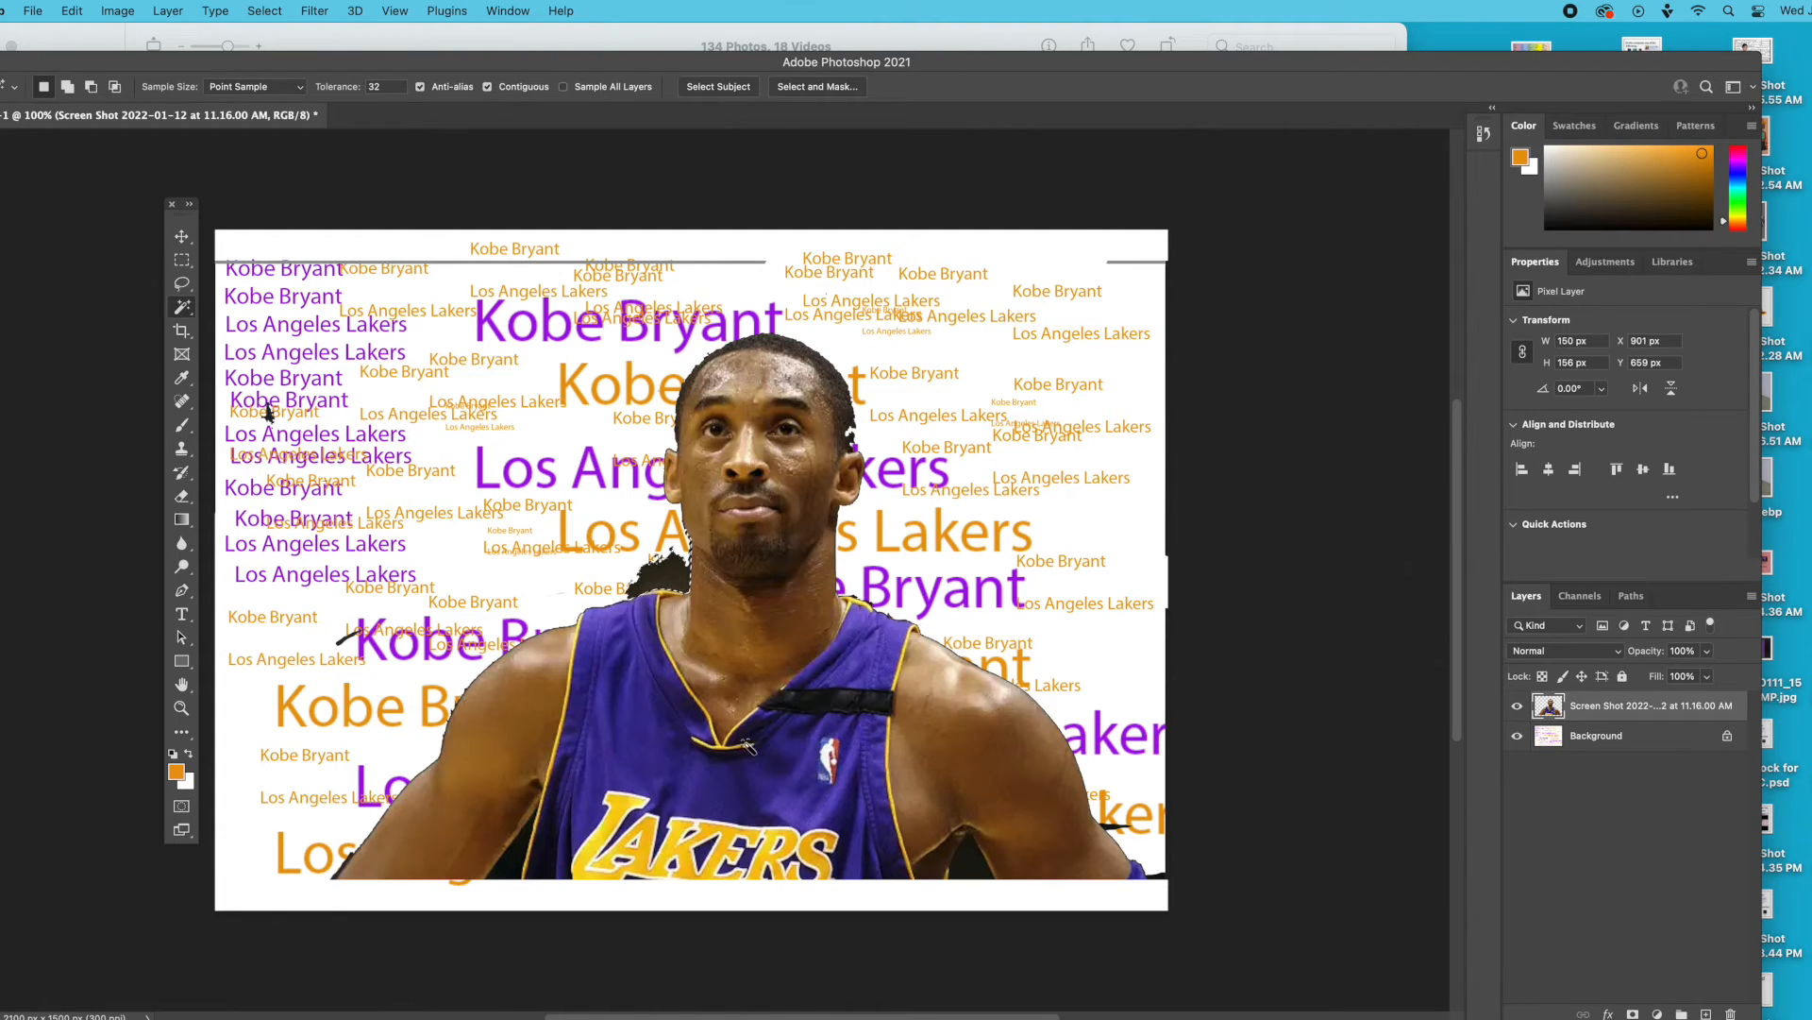
key(Delete)
click(961, 855)
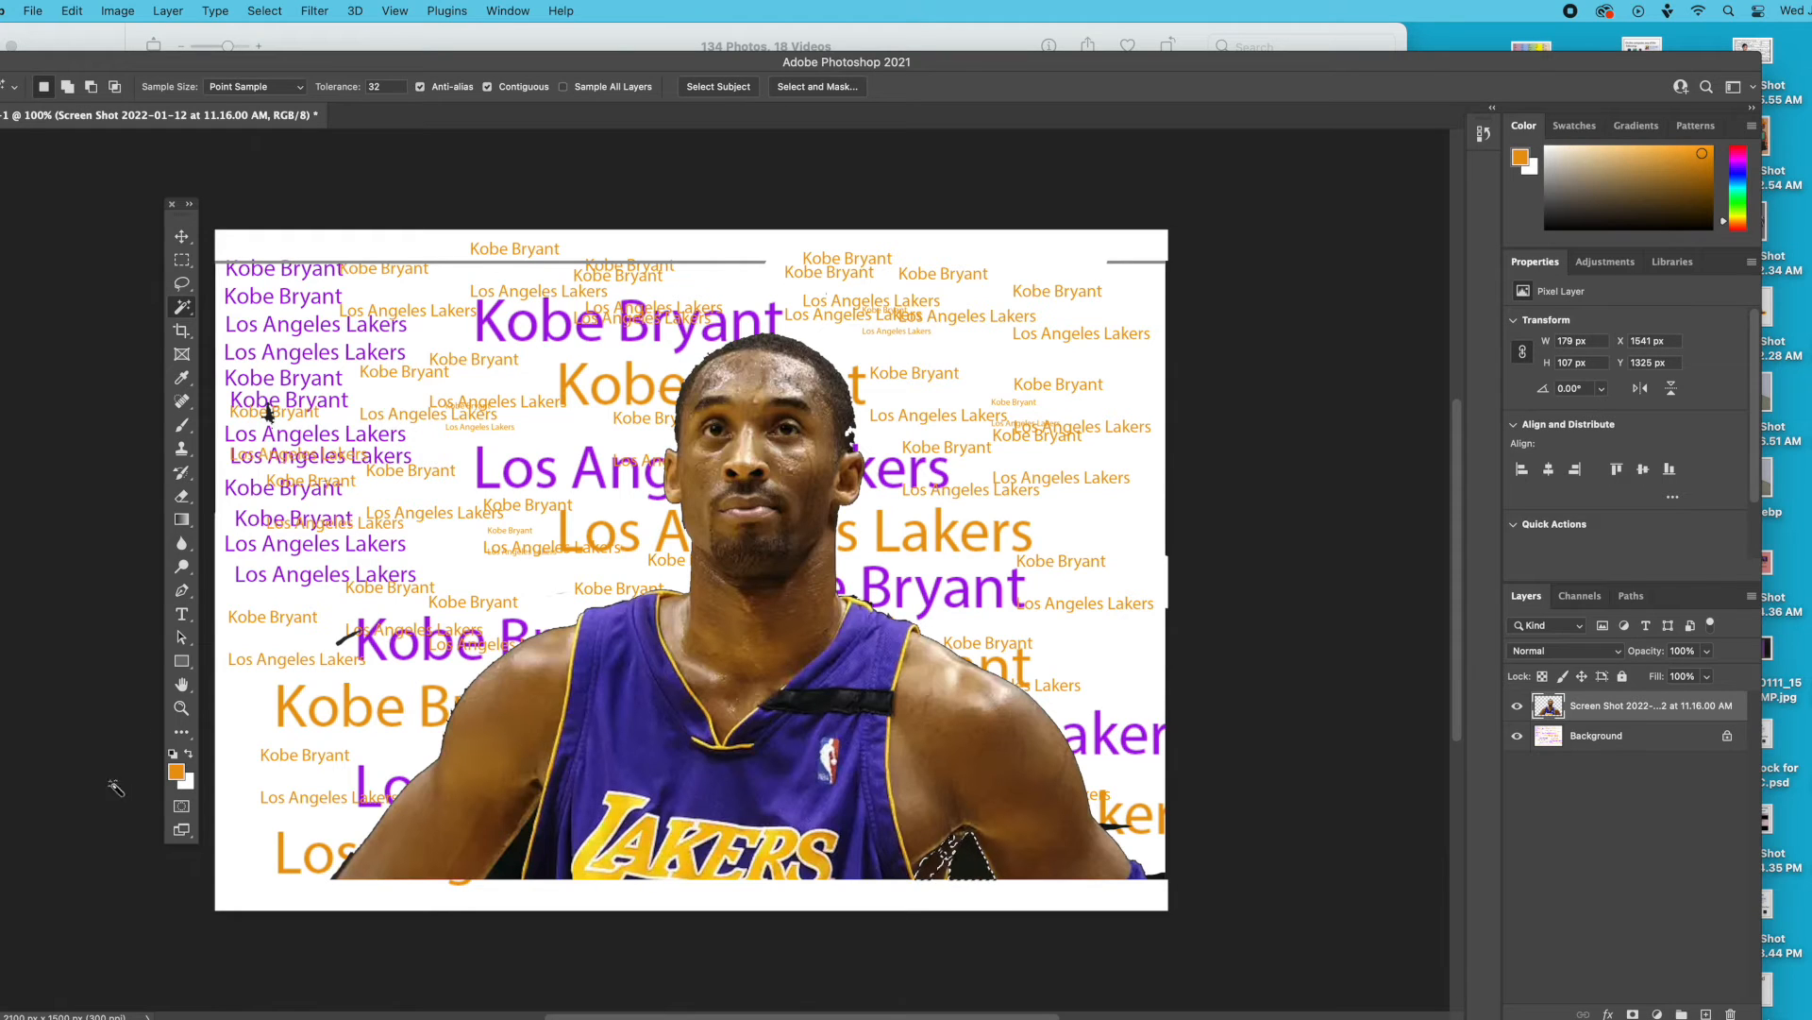
click(181, 495)
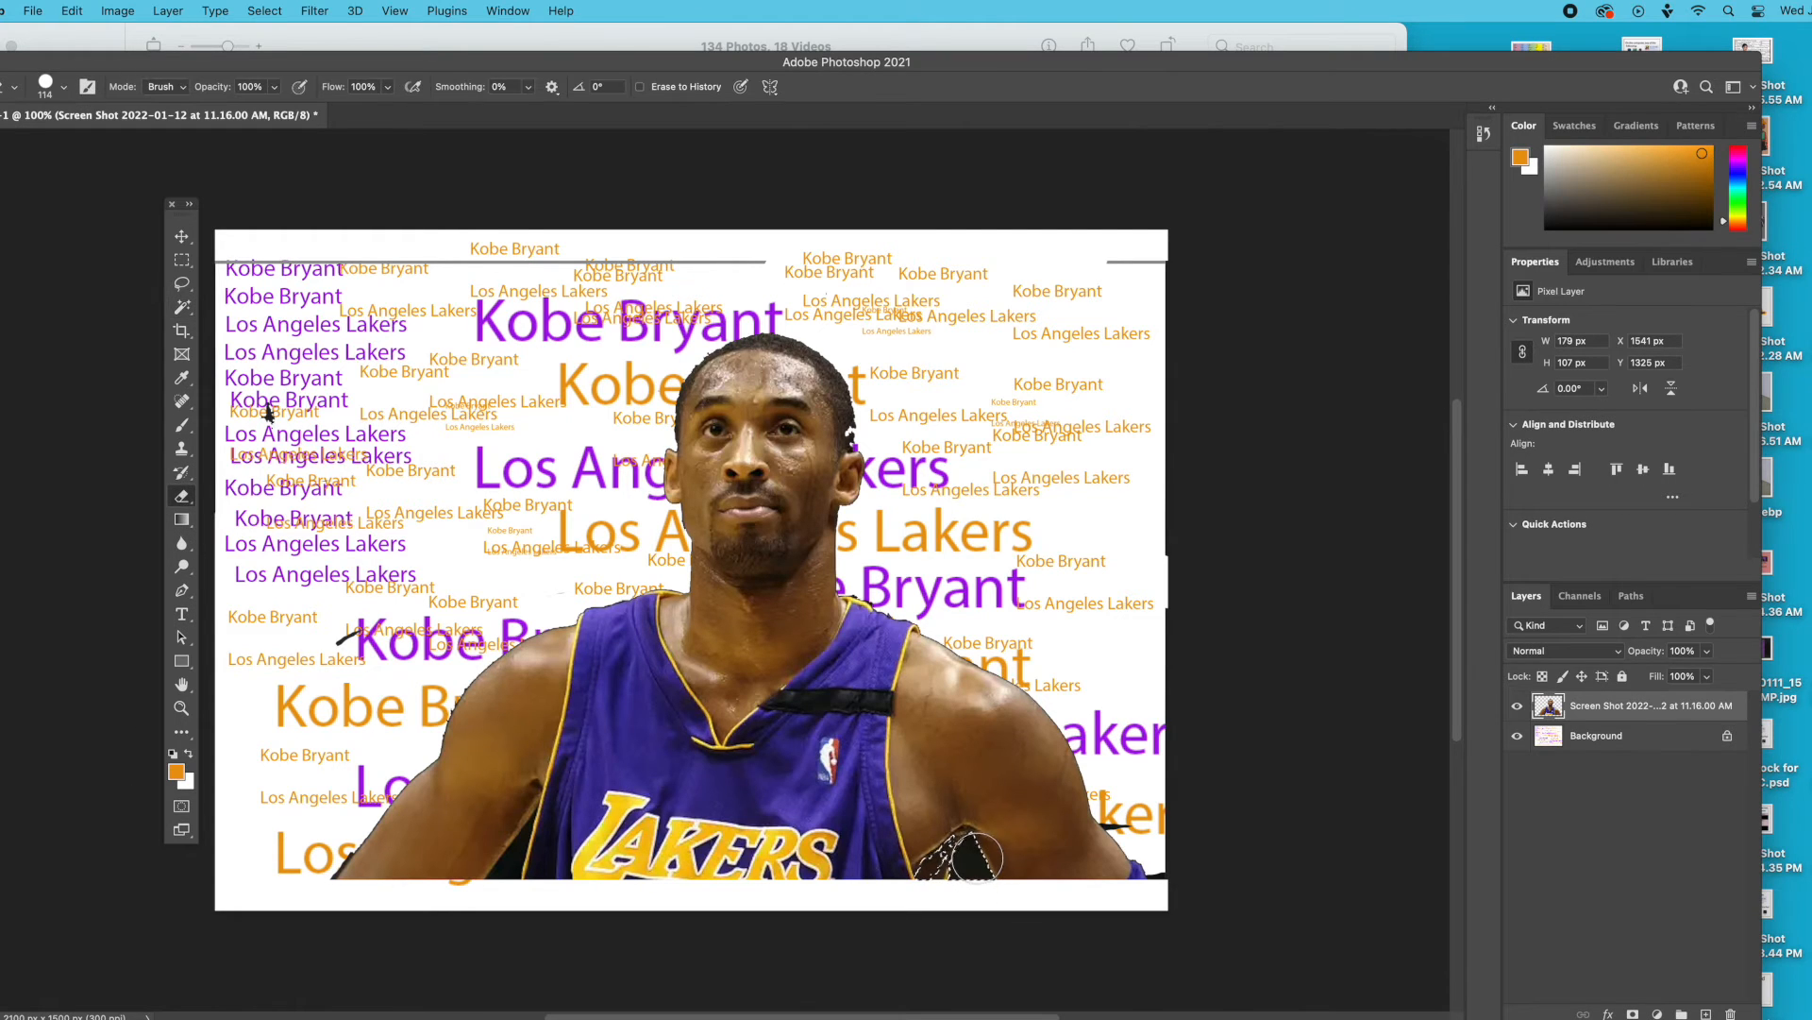
drag(962, 854, 972, 893)
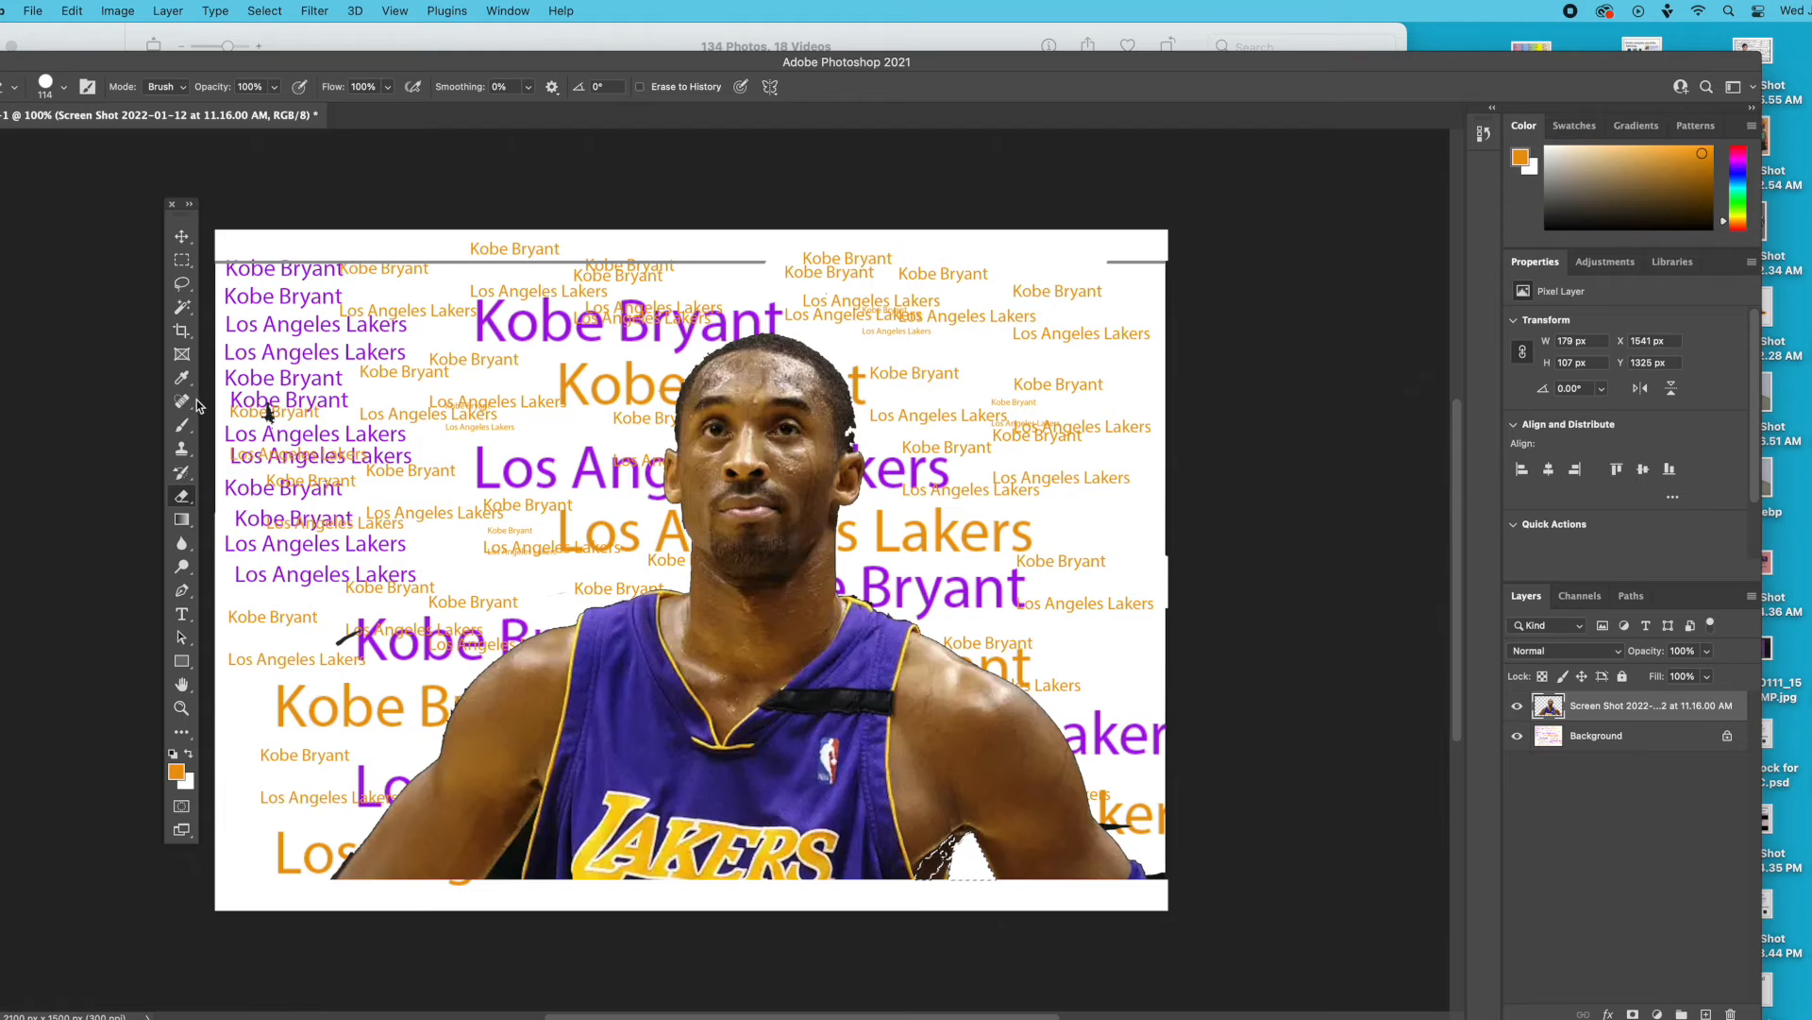
Step: Select the remaining dark area between the opposite arm and the jersey with the Magic Wand and delete it
click(182, 309)
click(509, 849)
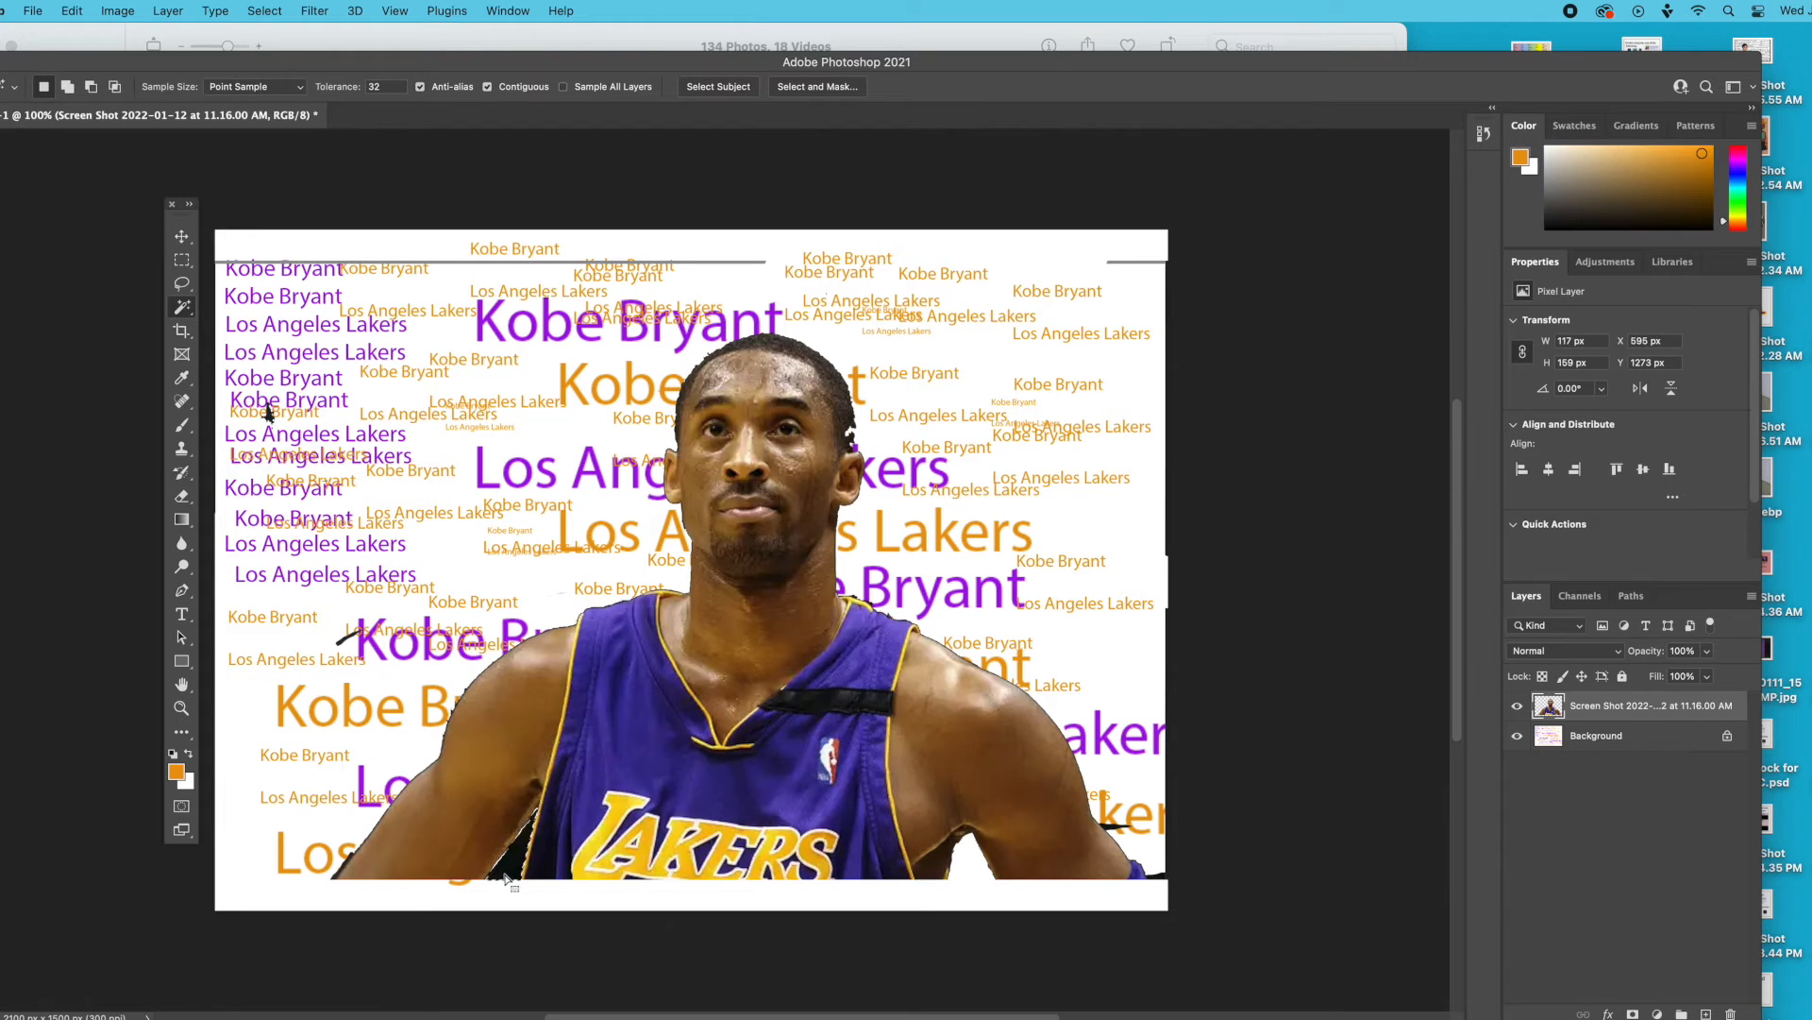
click(342, 865)
key(Delete)
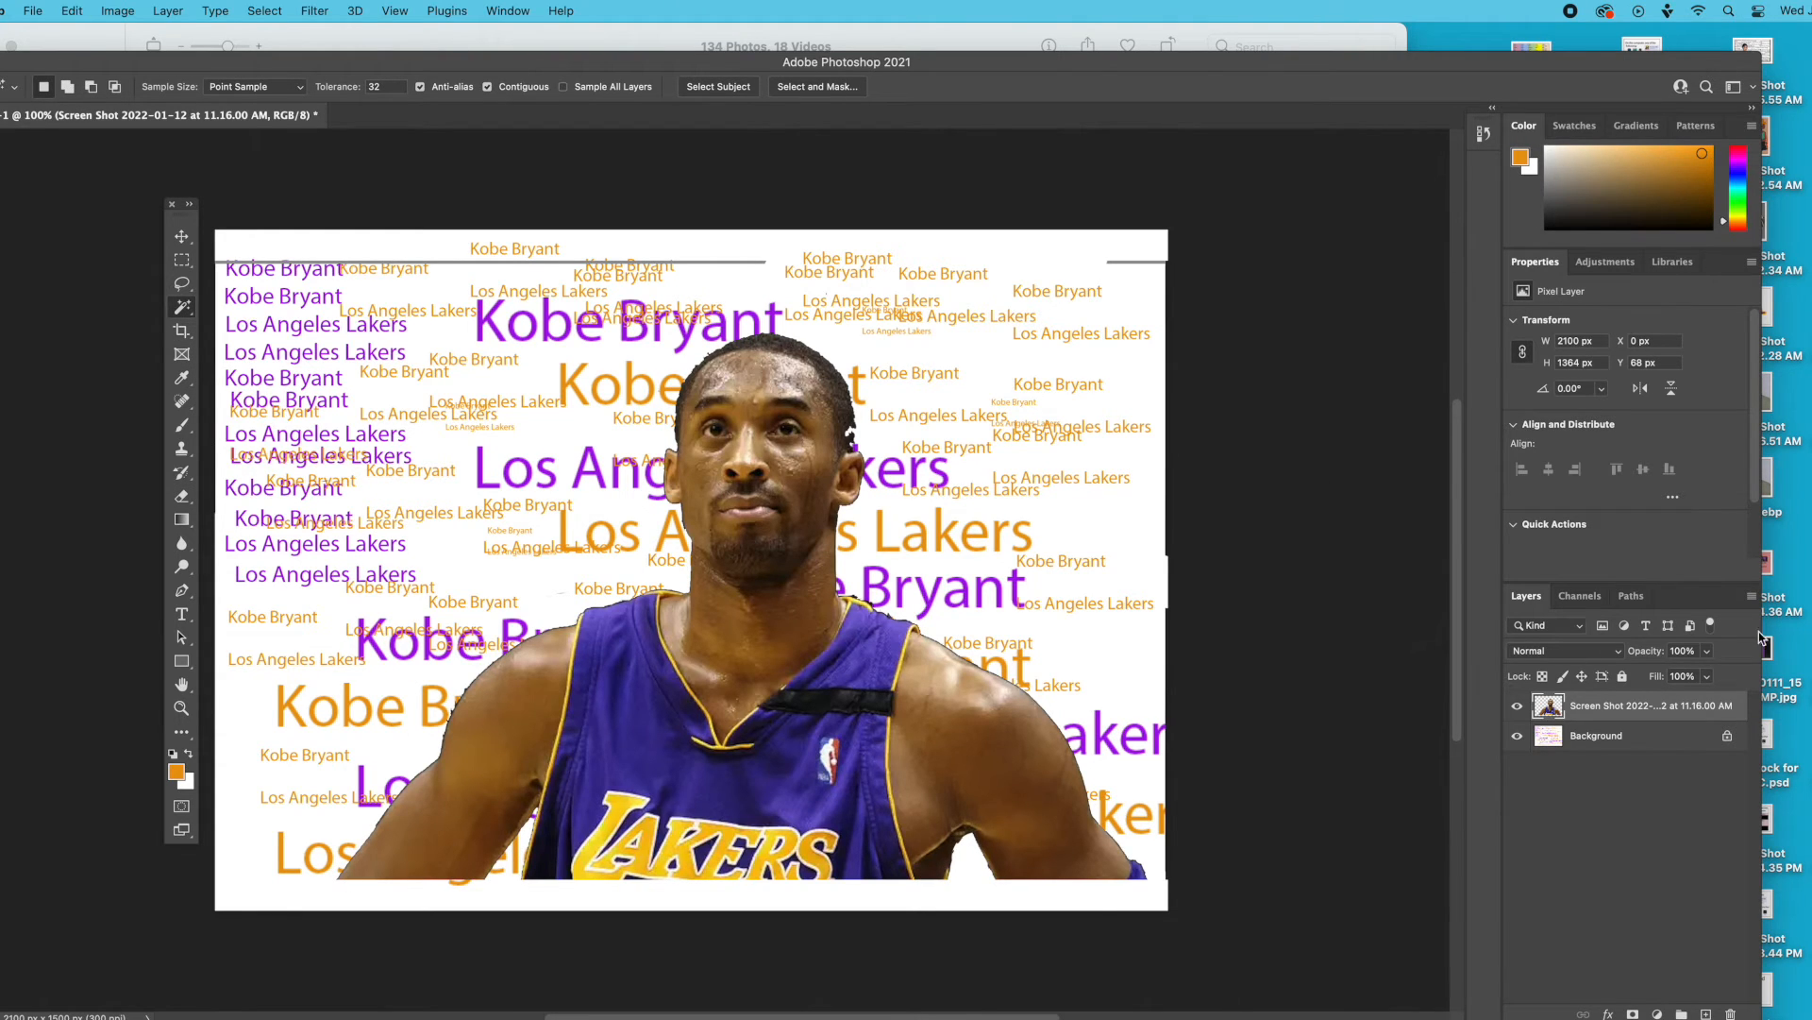
Step: Preview the Sketch filters in the Filter Gallery and apply Graphic Pen to the photo layer
click(315, 10)
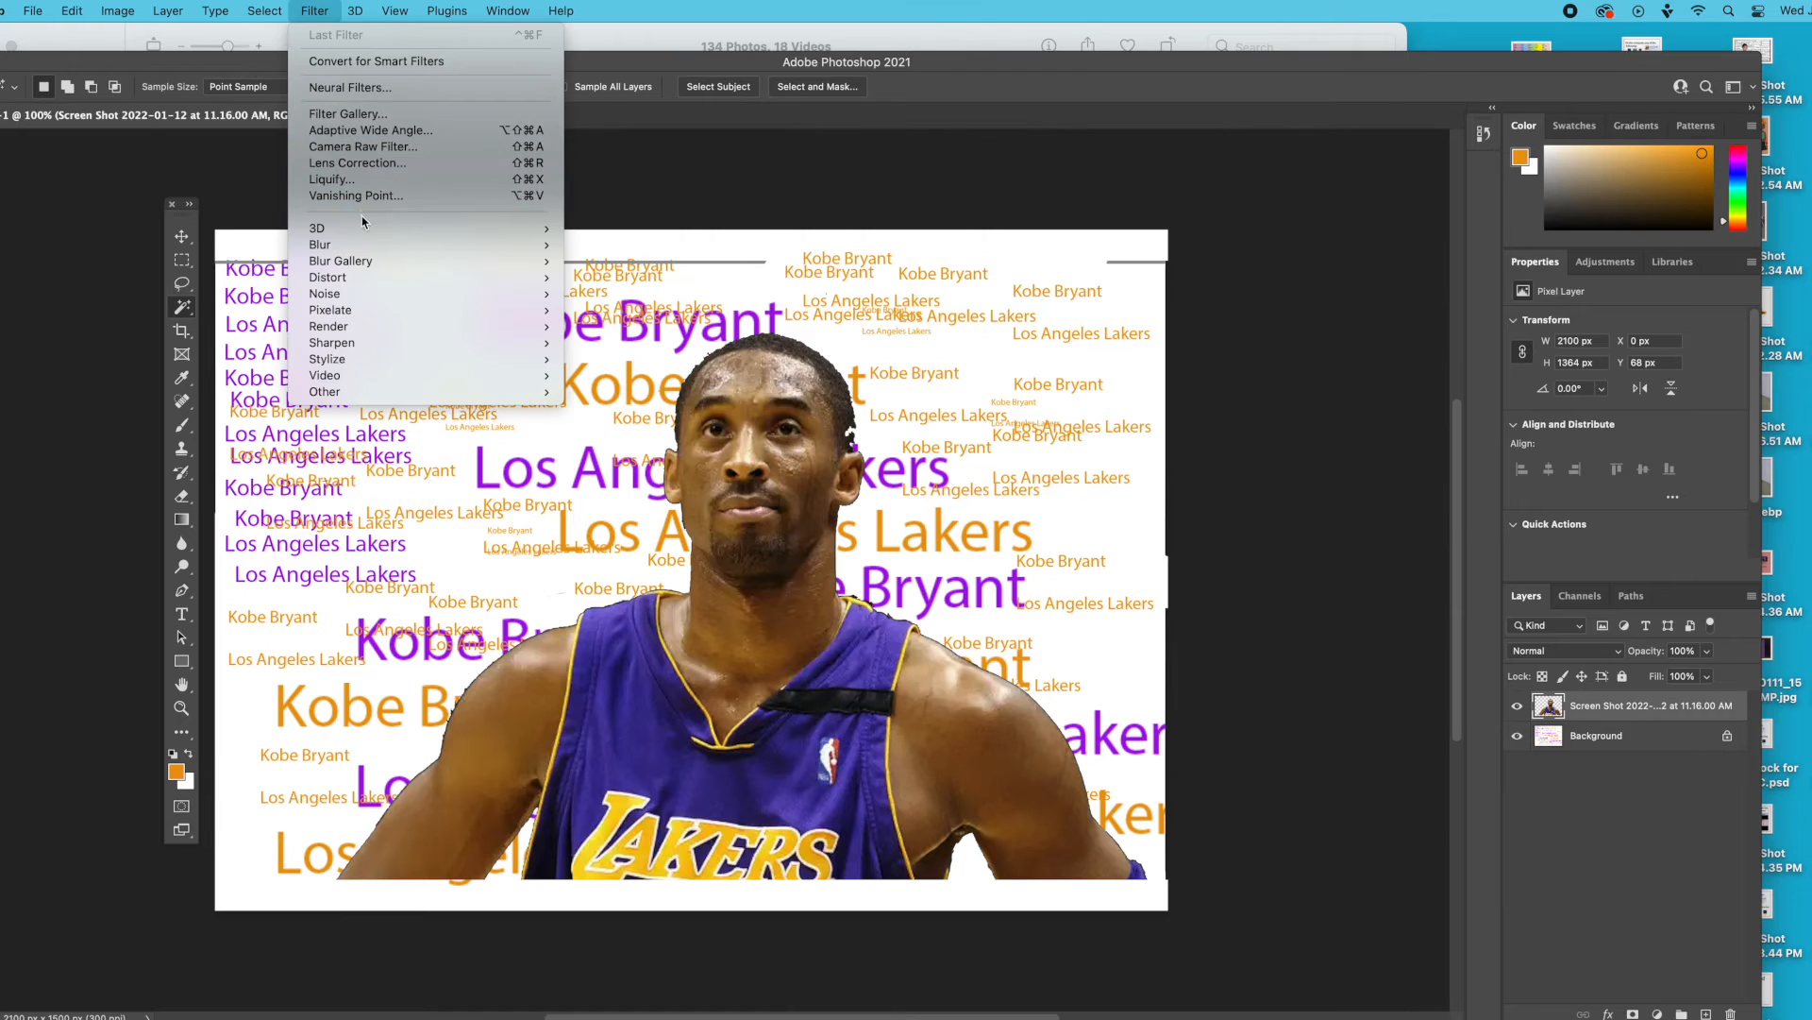
click(363, 114)
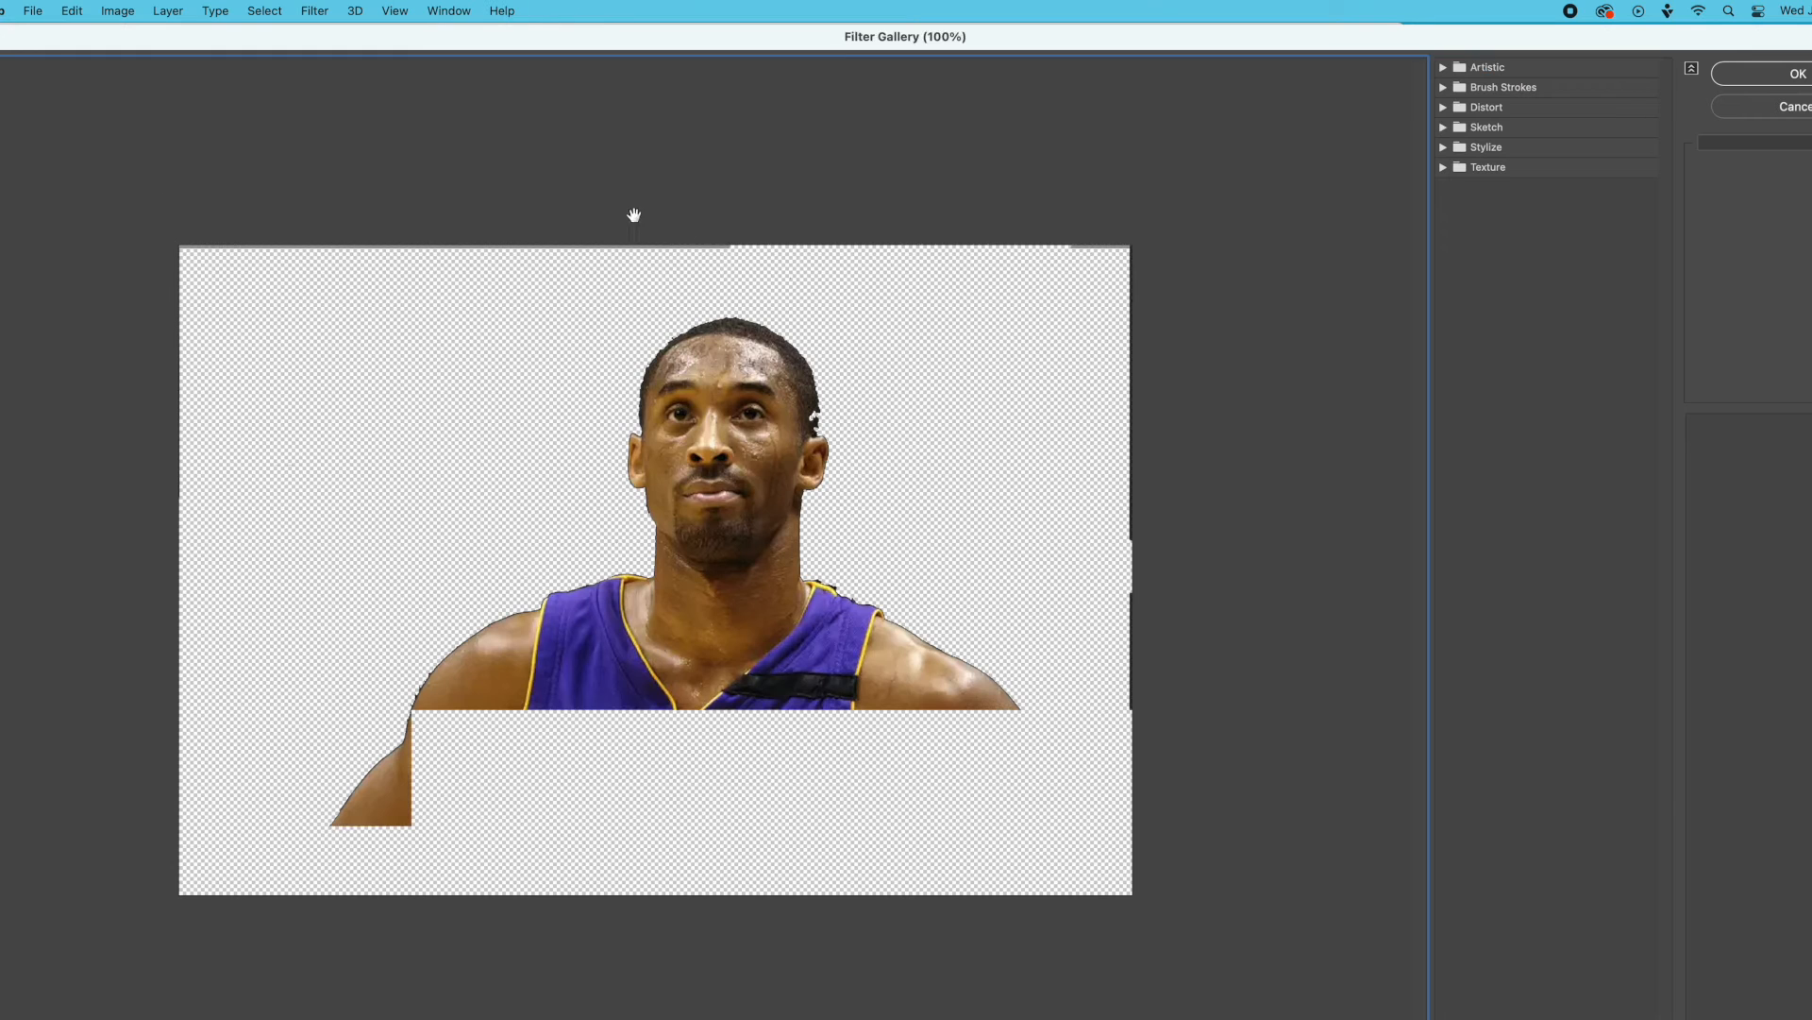
click(1443, 168)
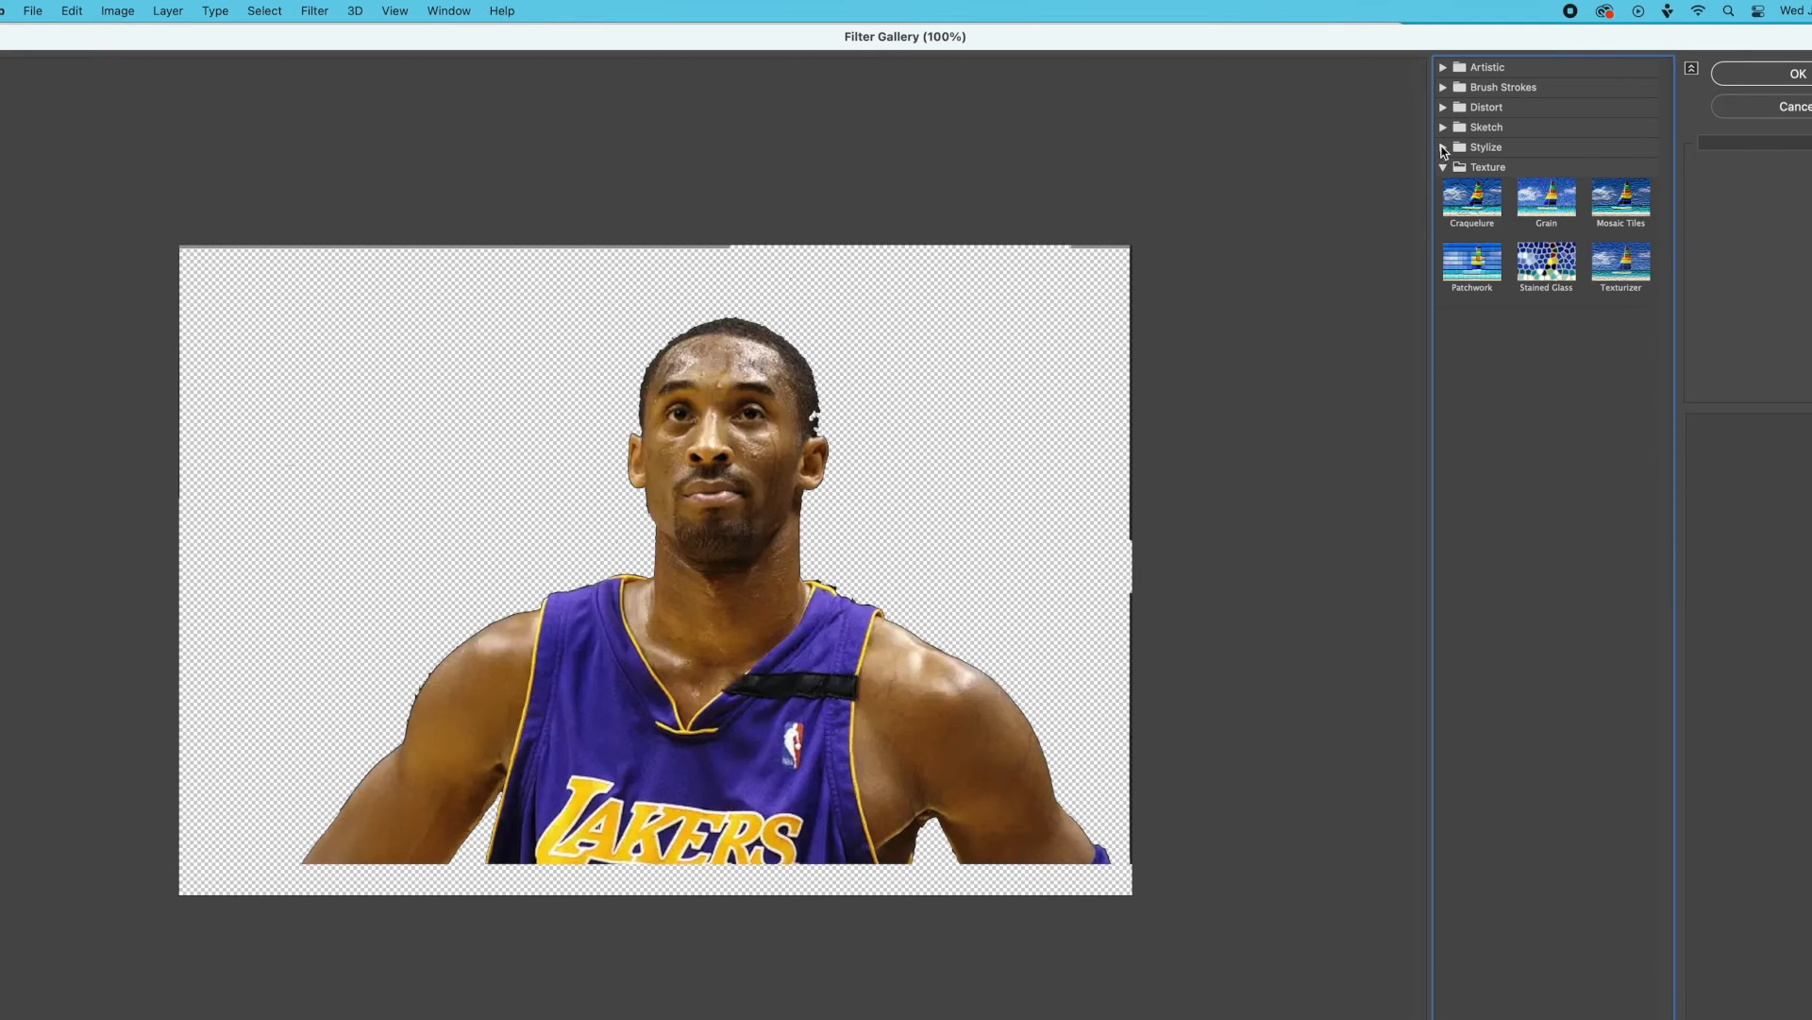
click(1442, 148)
click(1443, 126)
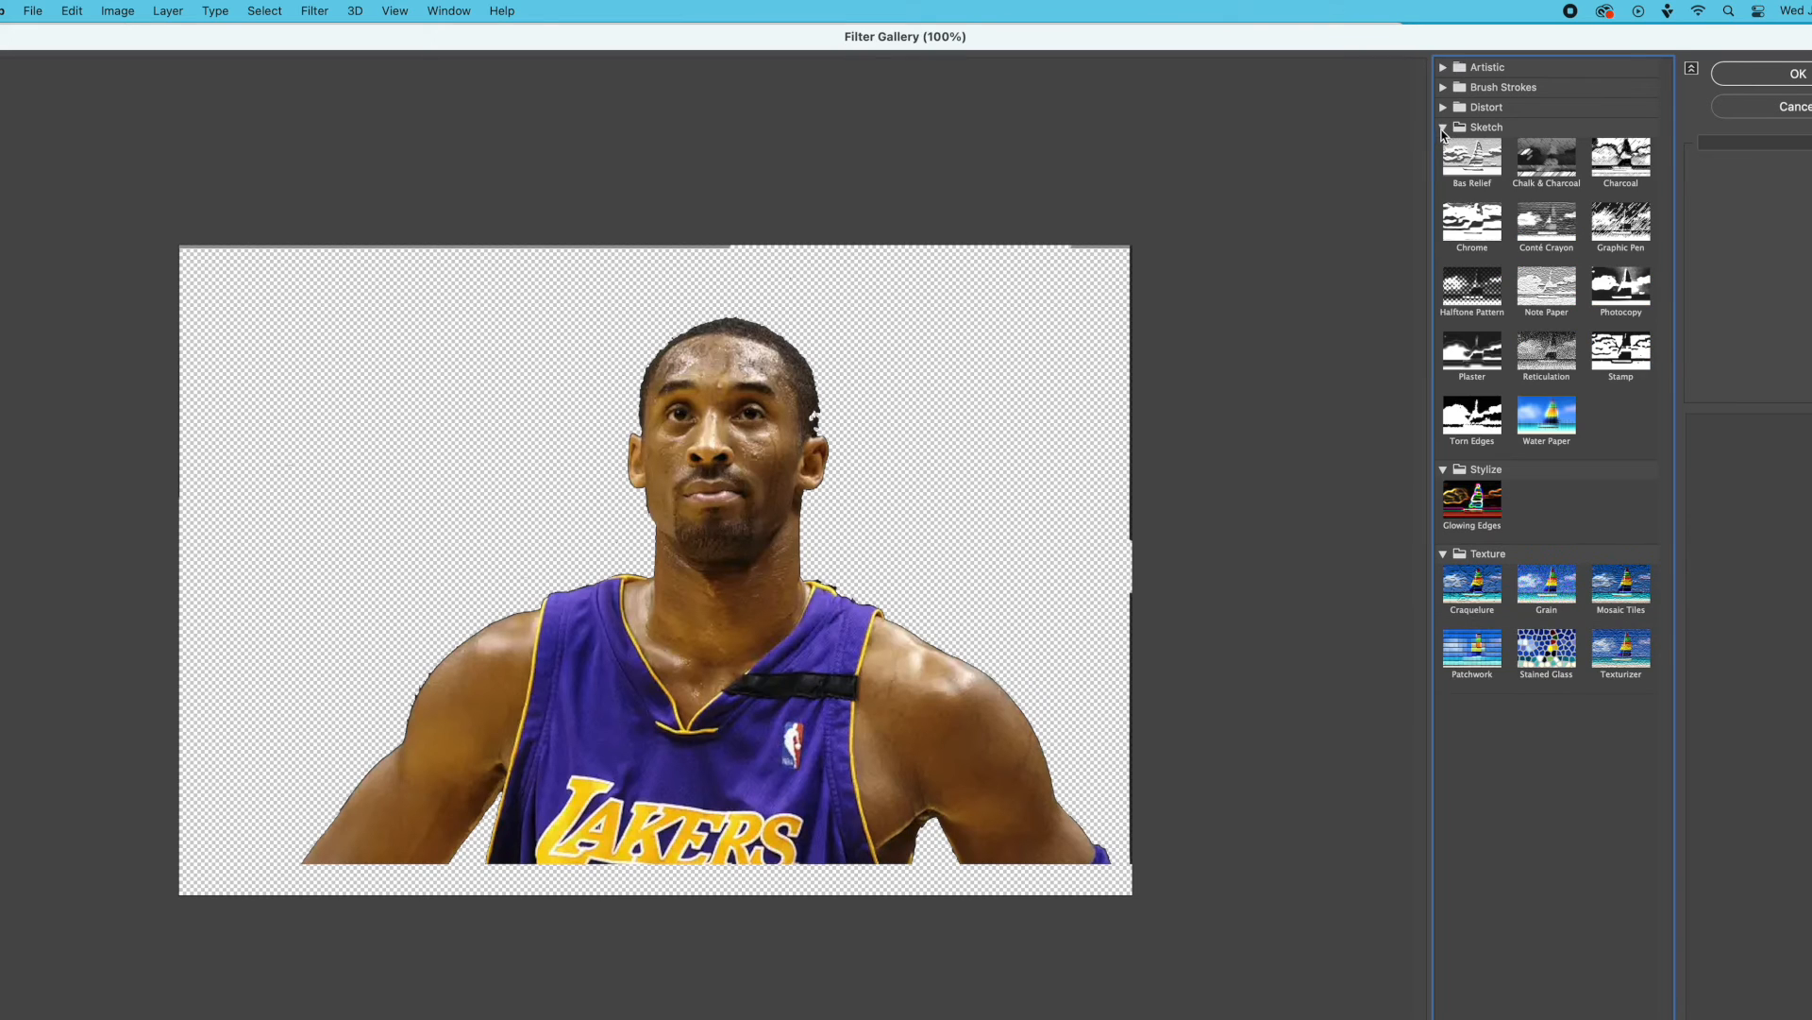
click(1650, 354)
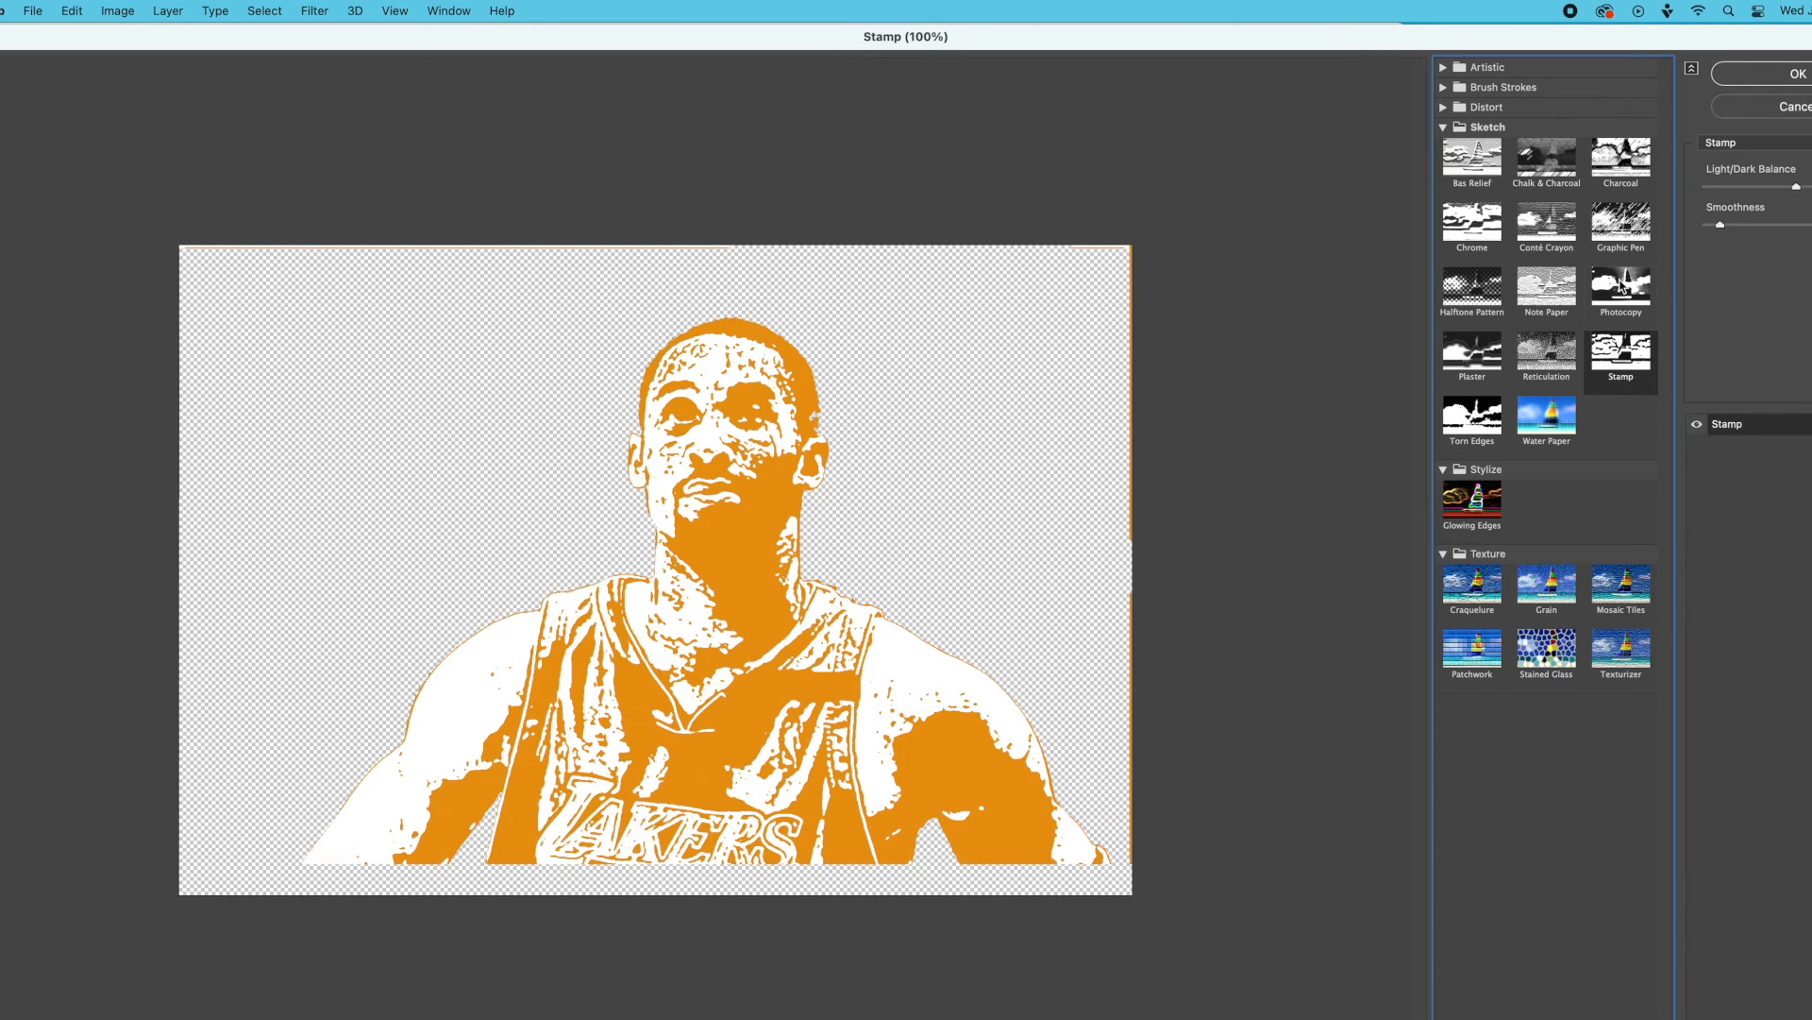
click(1621, 286)
click(1618, 224)
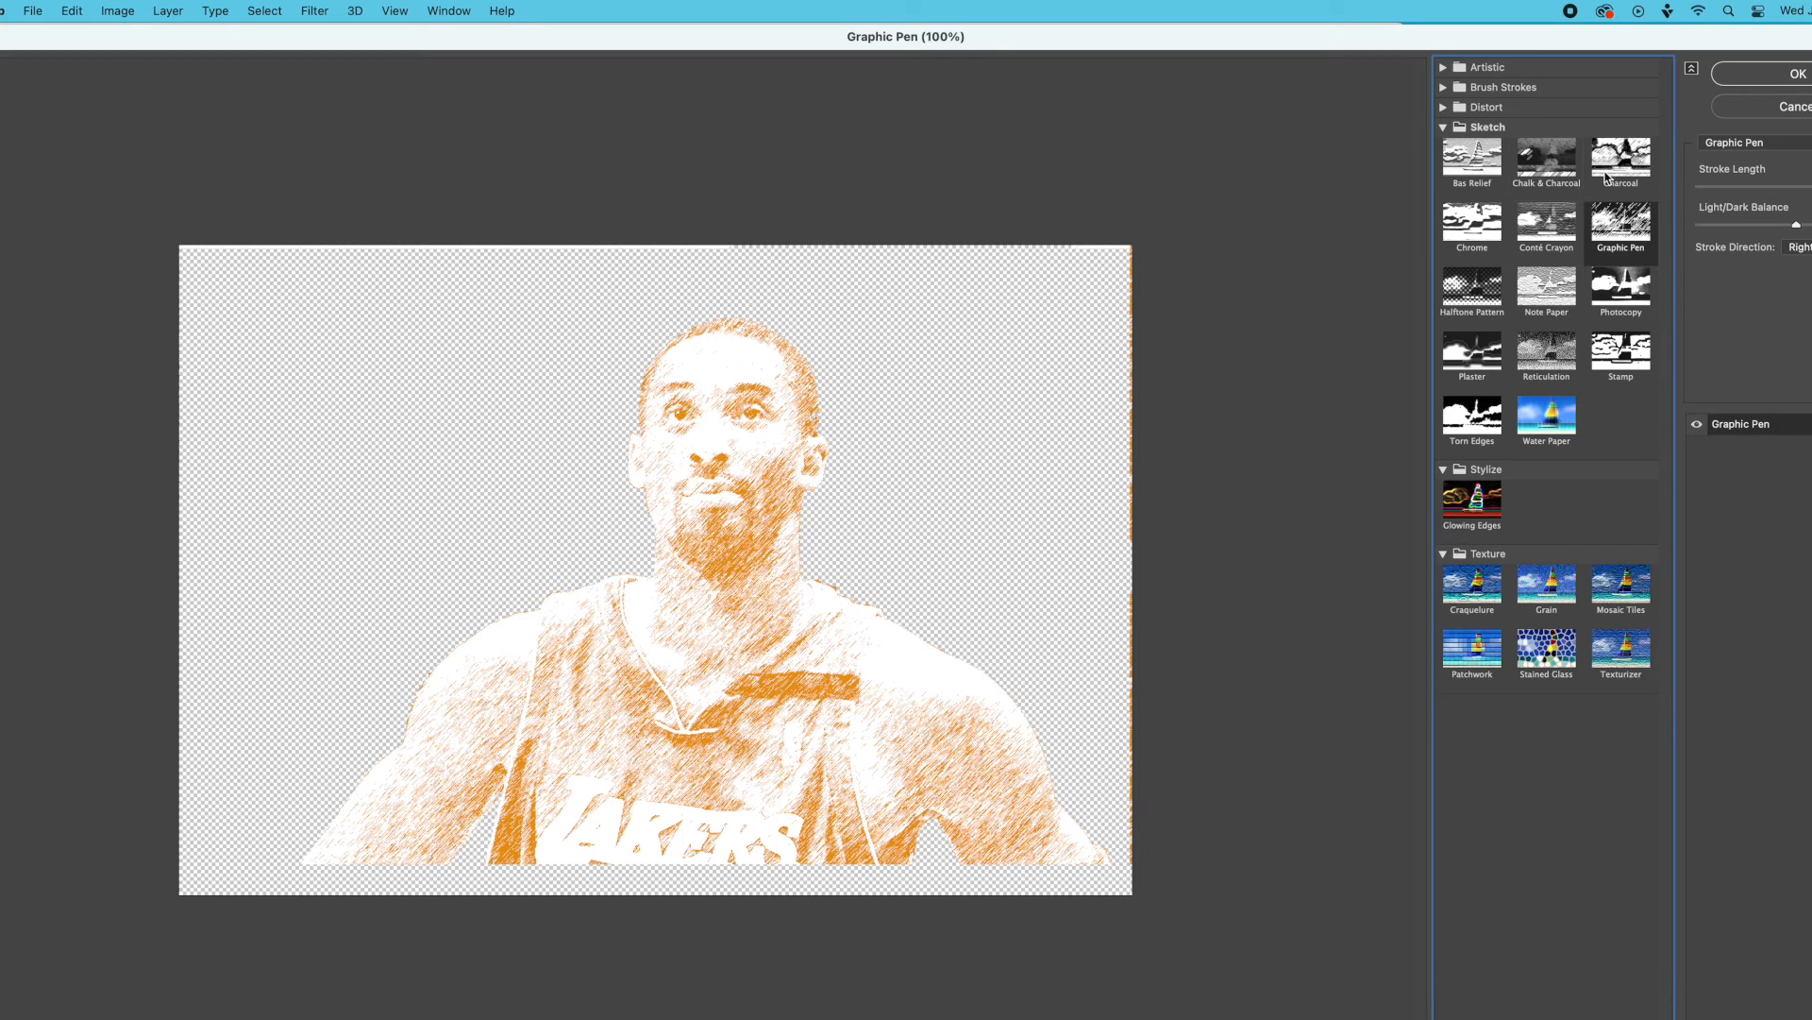
click(1769, 75)
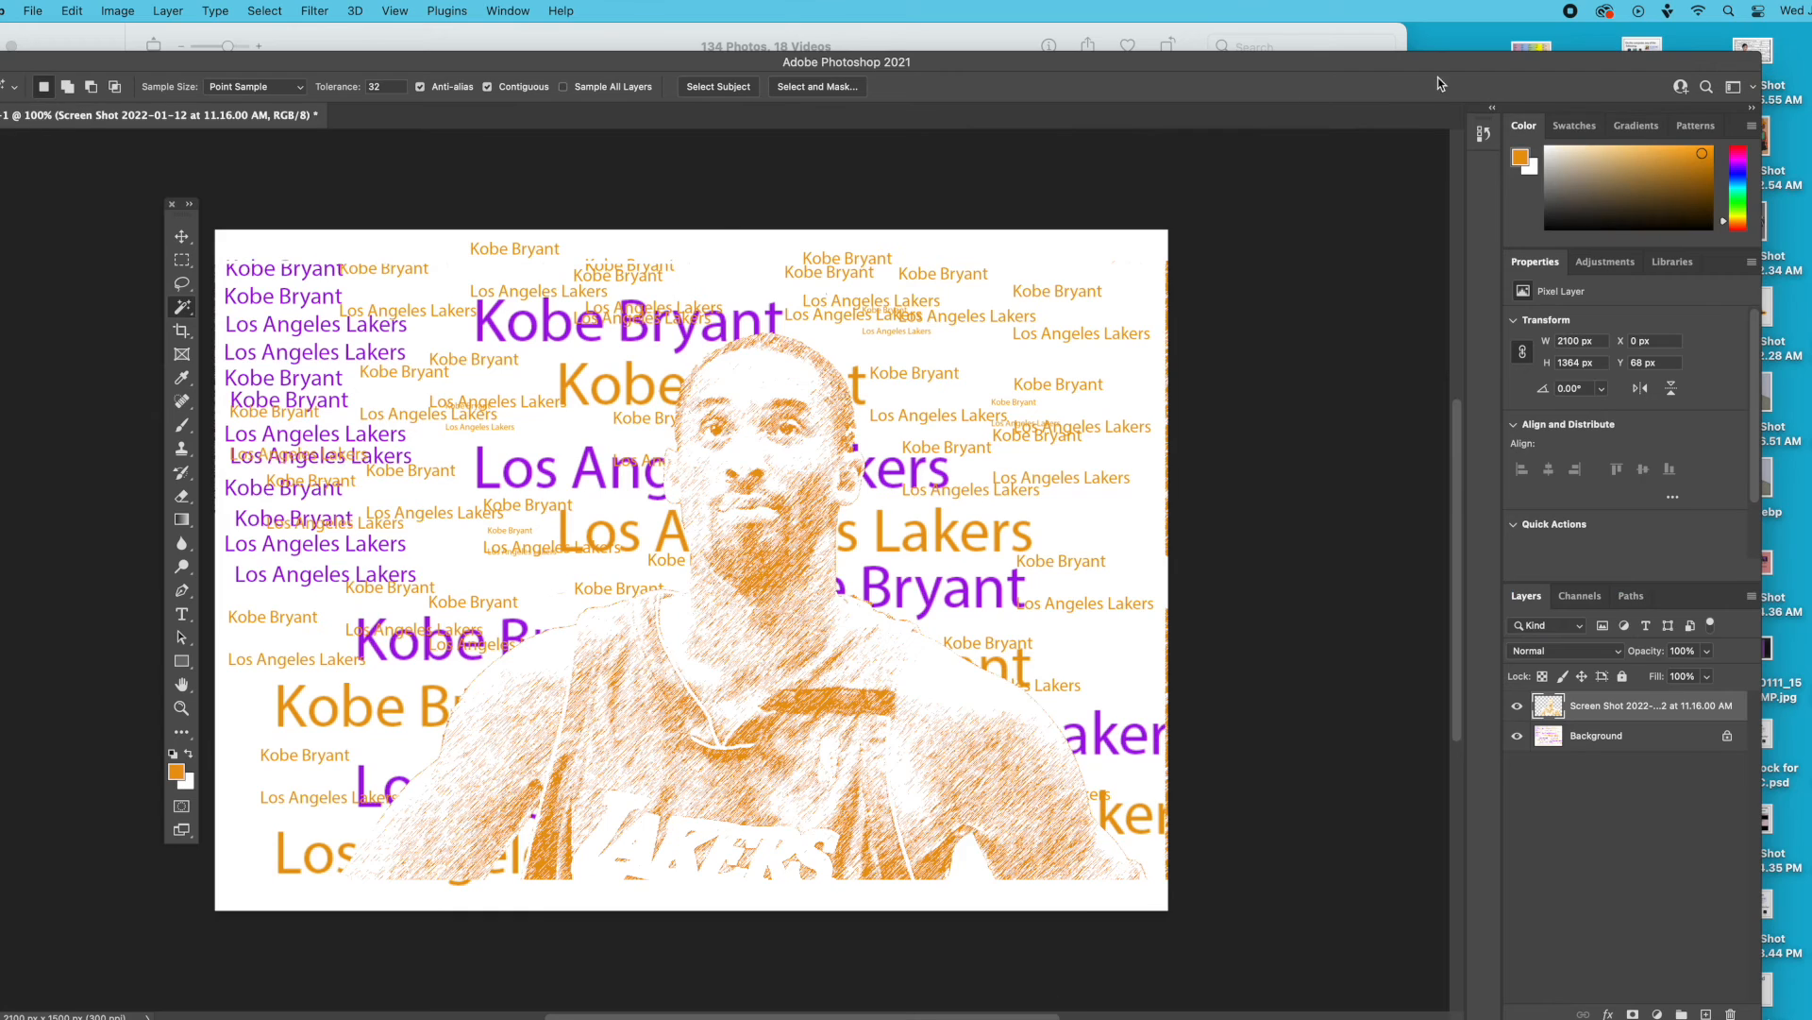
Step: Set the foreground color to purple 8a0fe8
click(176, 772)
click(925, 497)
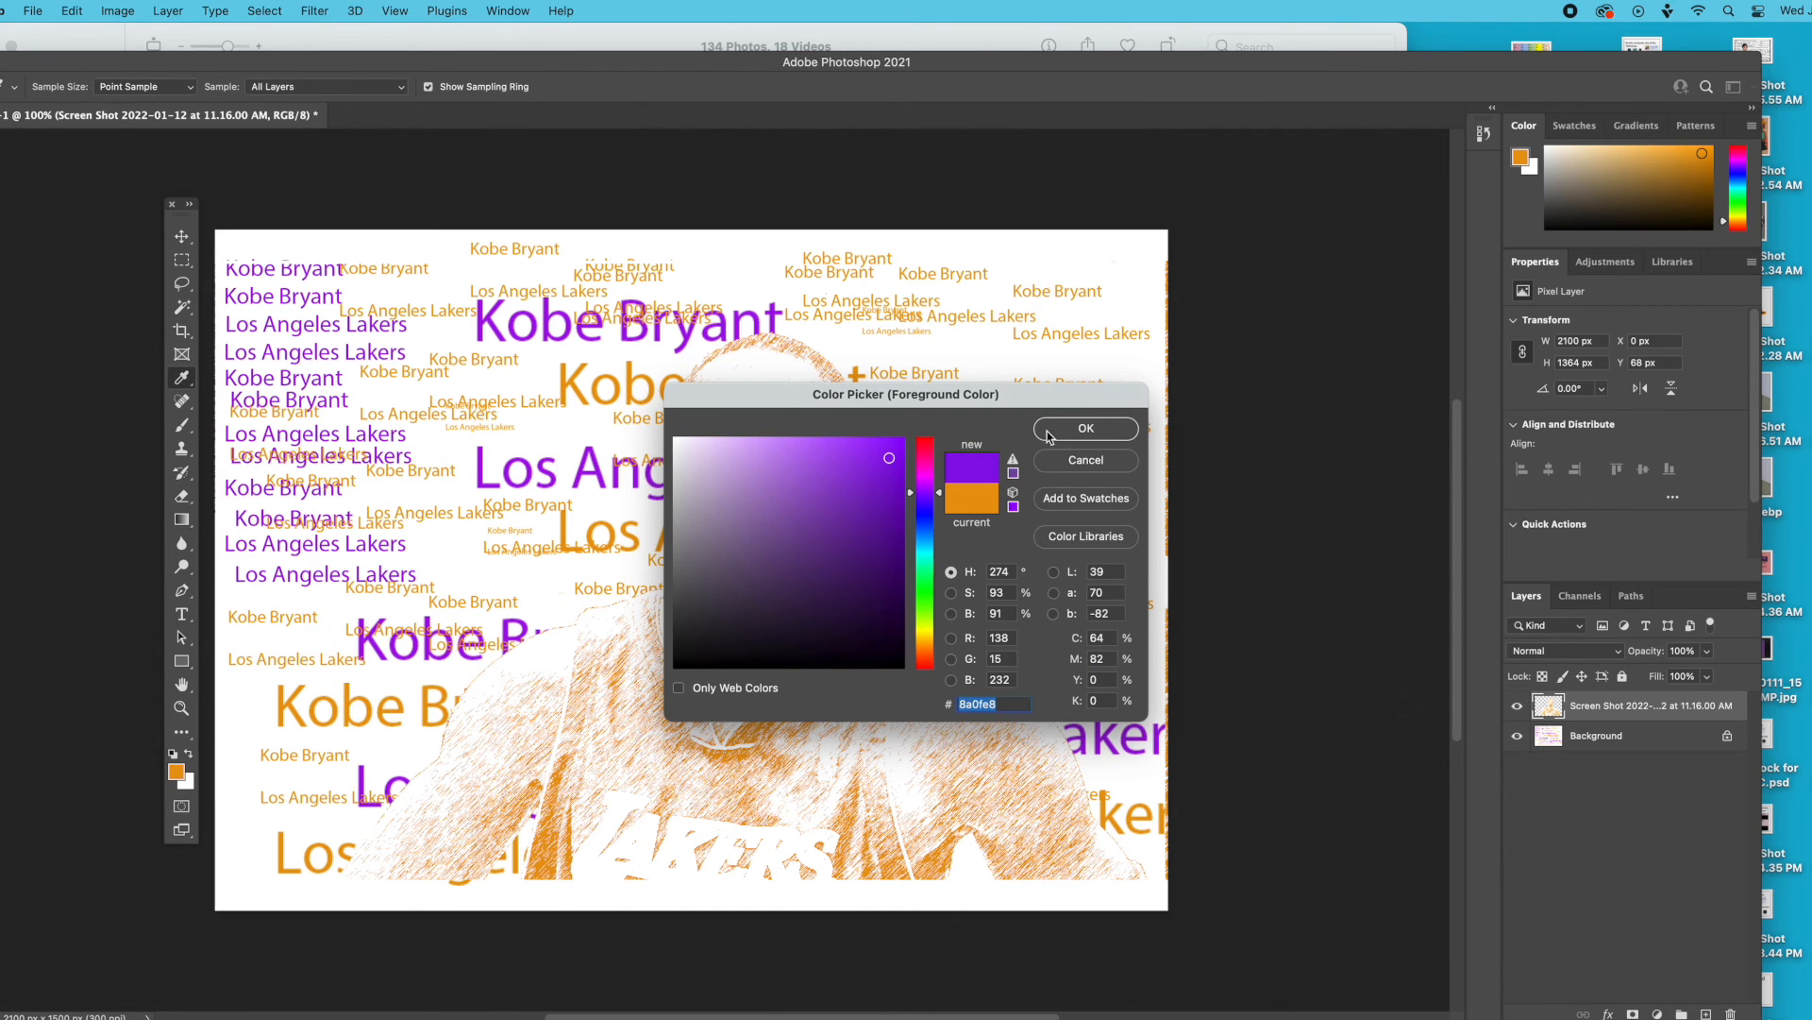
click(1078, 428)
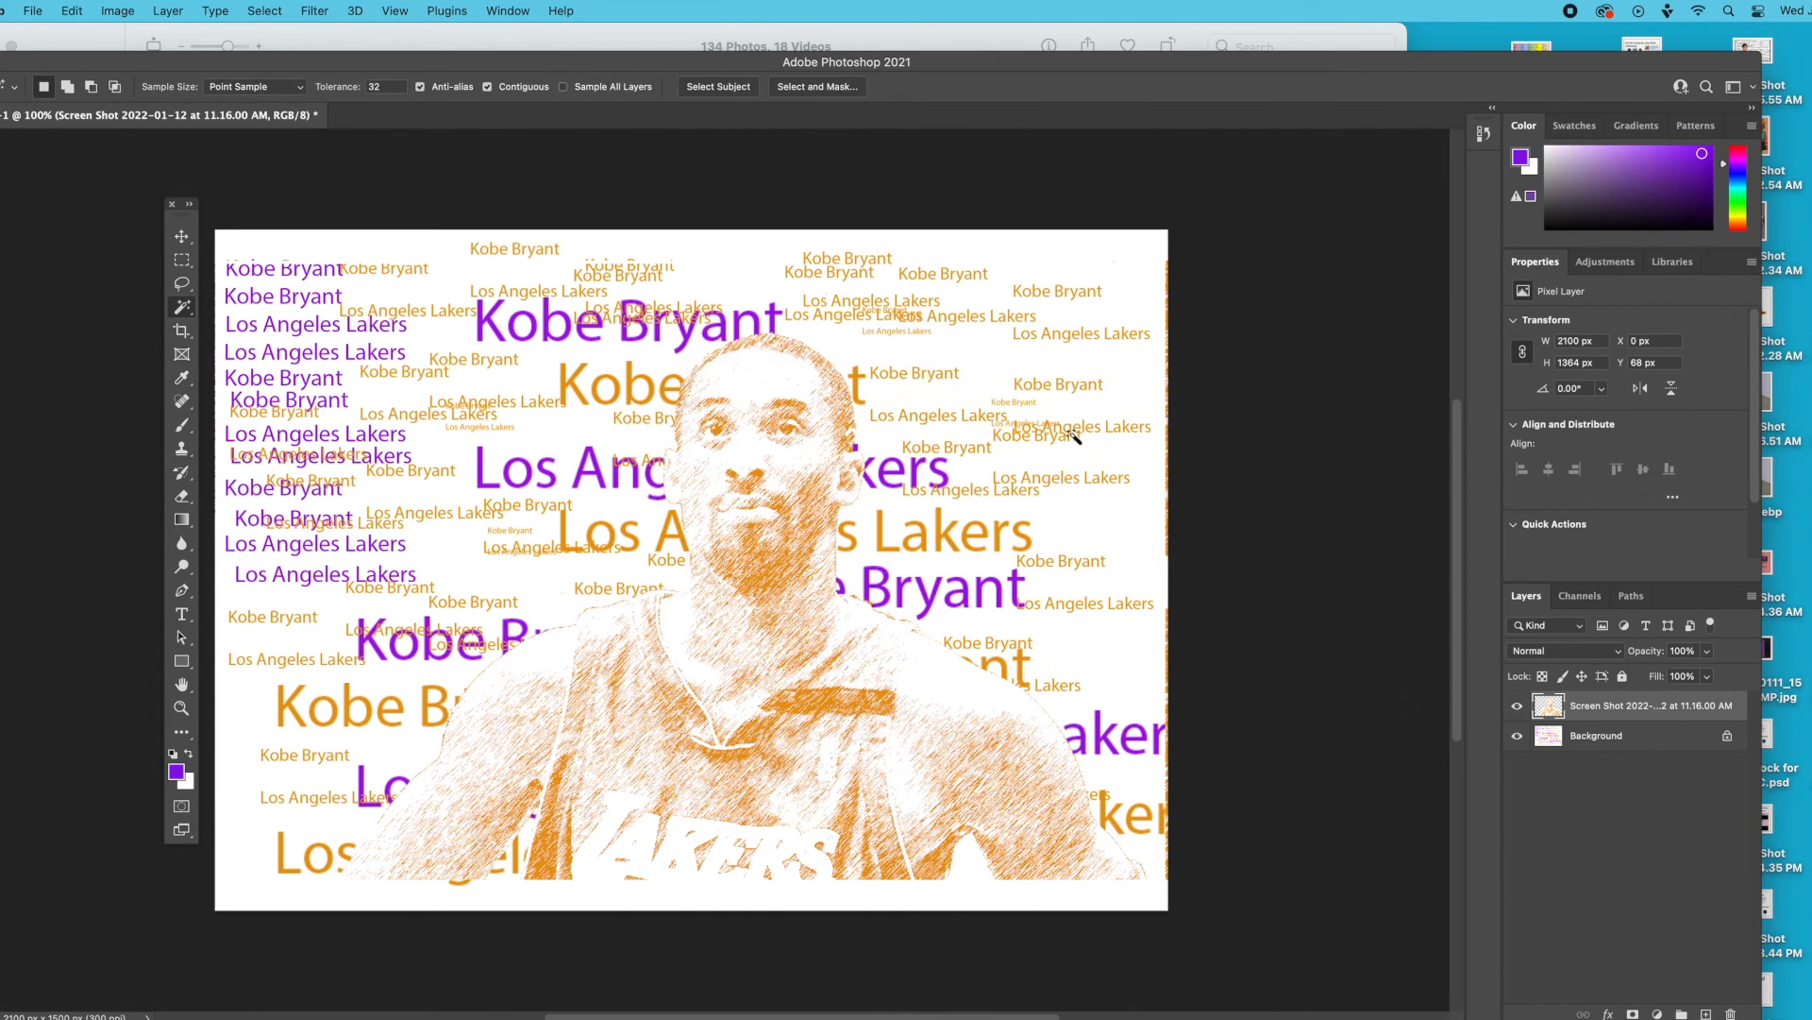
Step: Reapply the Graphic Pen sketch filter to the photo layer in purple from the Filter Gallery, raising its Light/Dark Balance
click(312, 10)
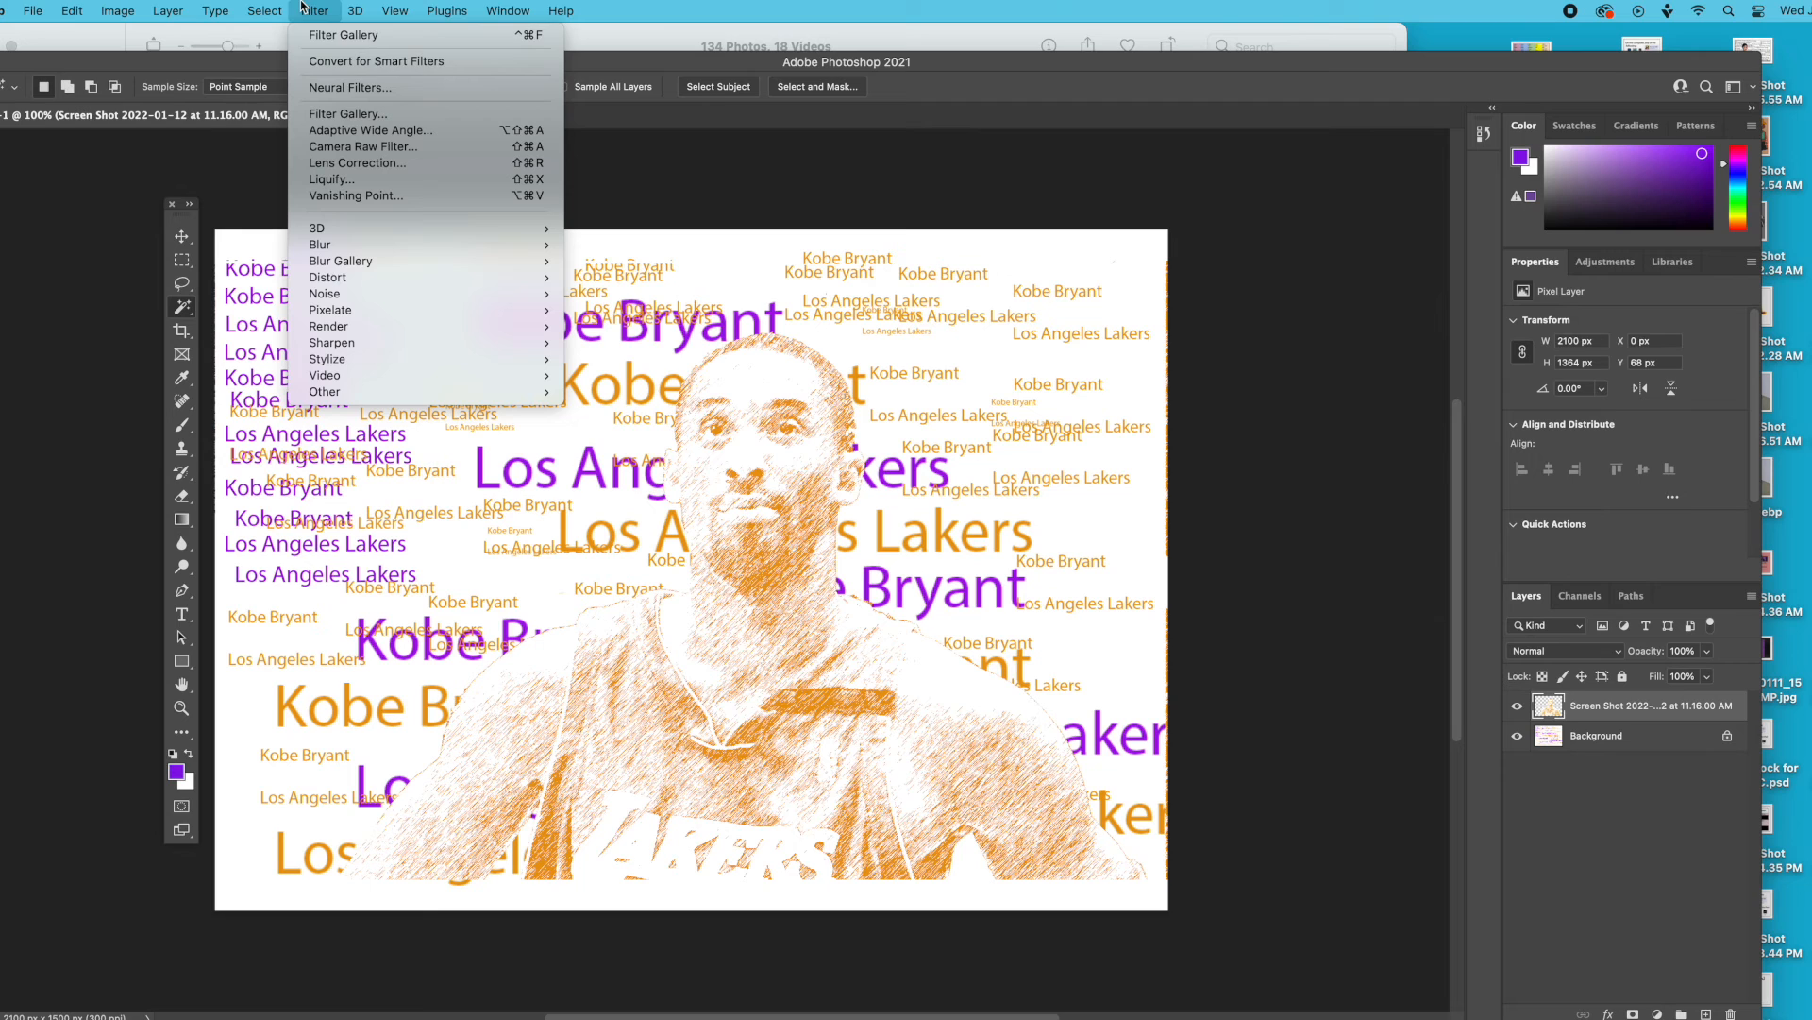
click(352, 113)
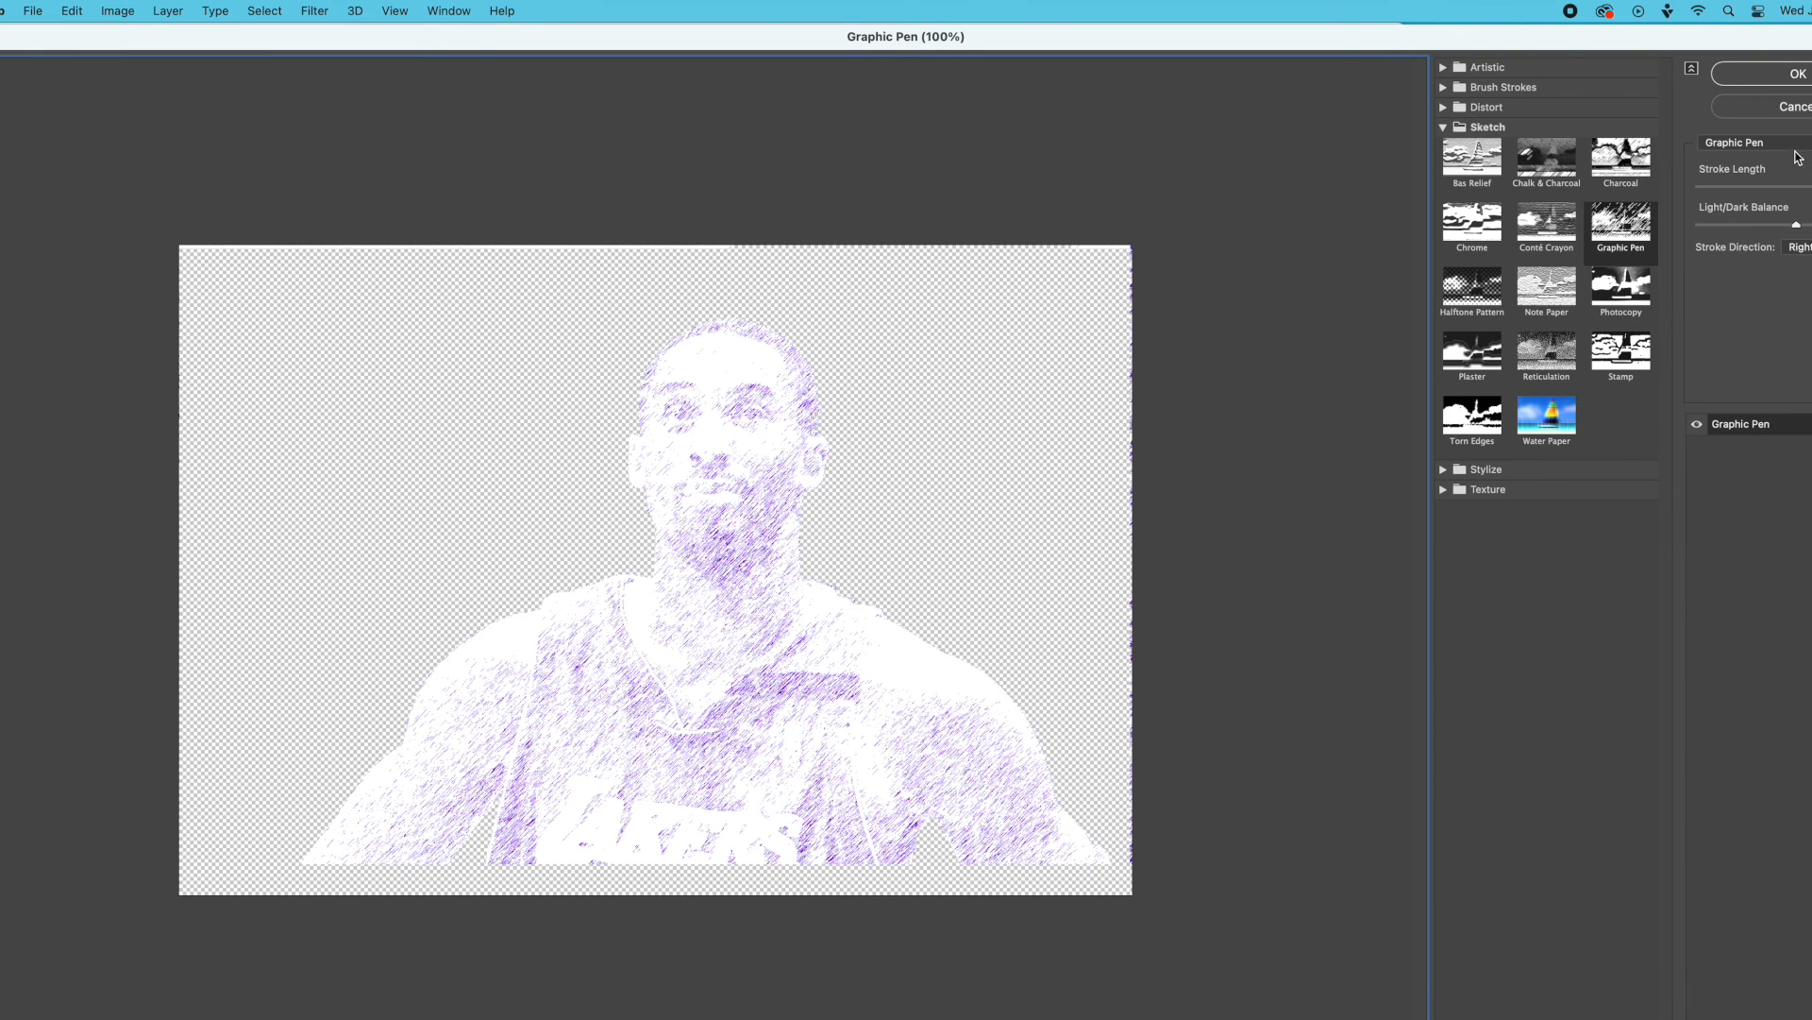
mouse_move(1797, 224)
mouse_down()
mouse_move(1680, 228)
mouse_move(1811, 236)
mouse_up()
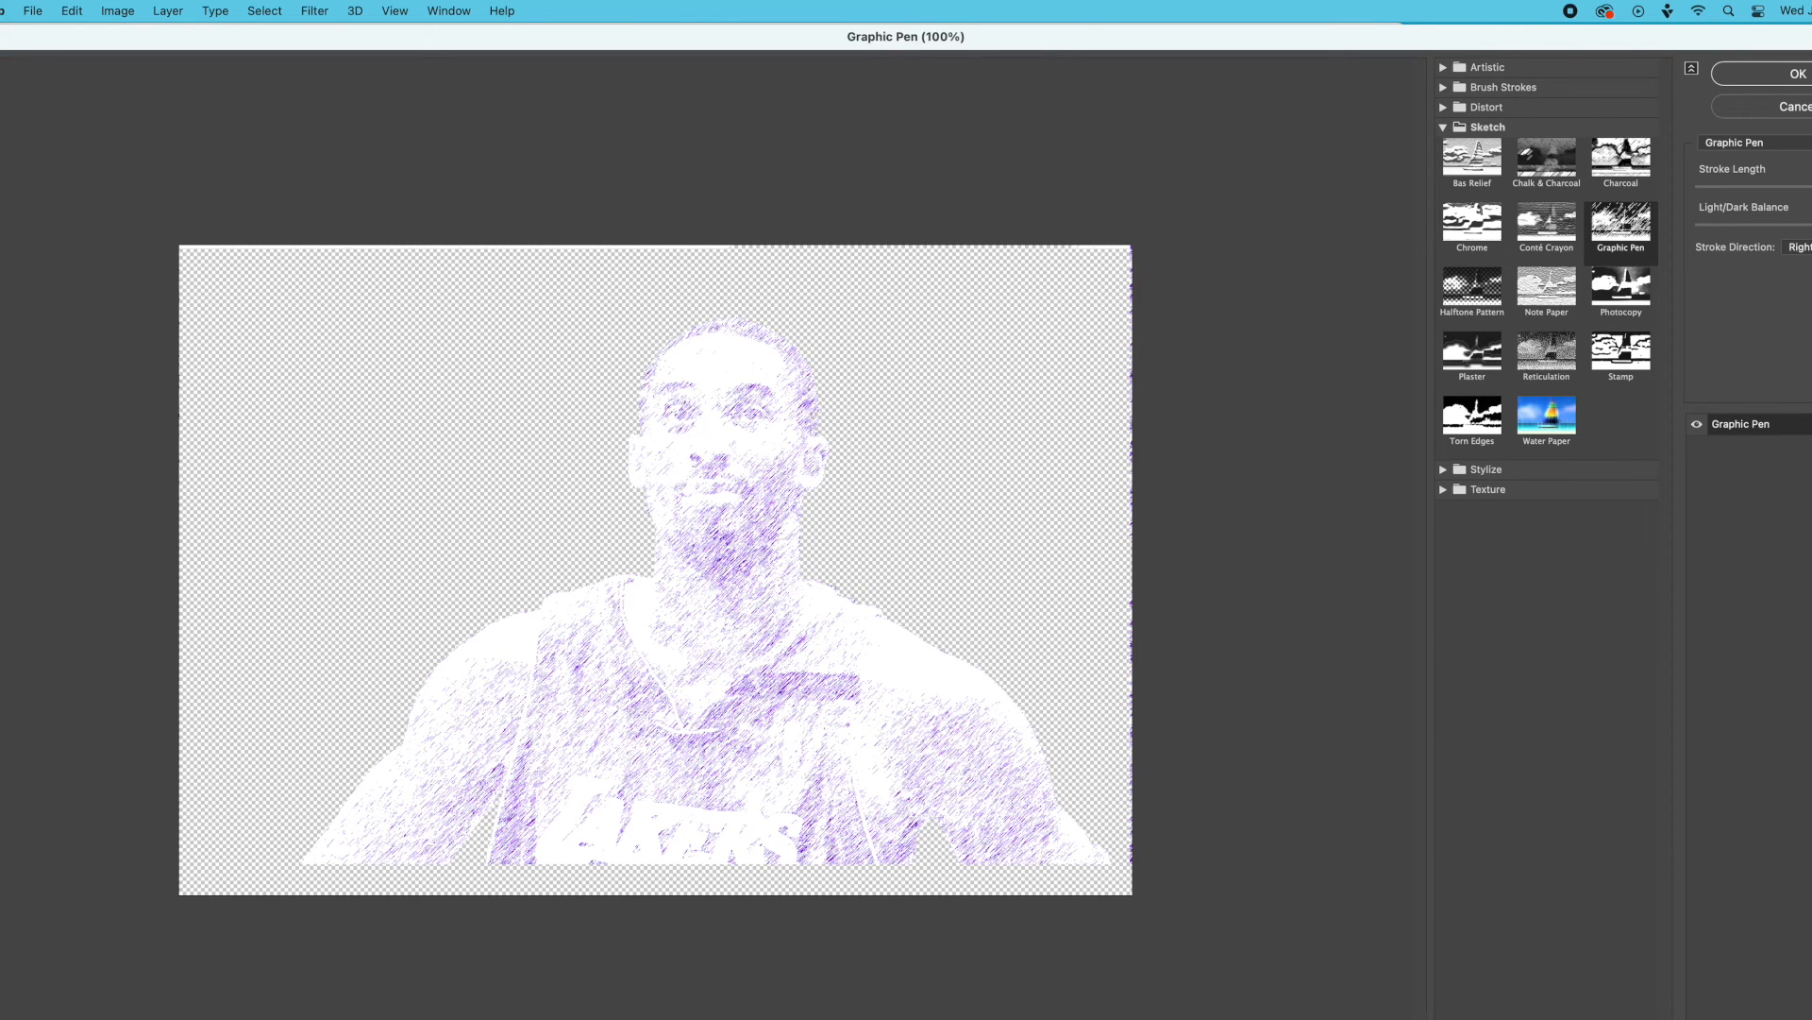
click(1743, 83)
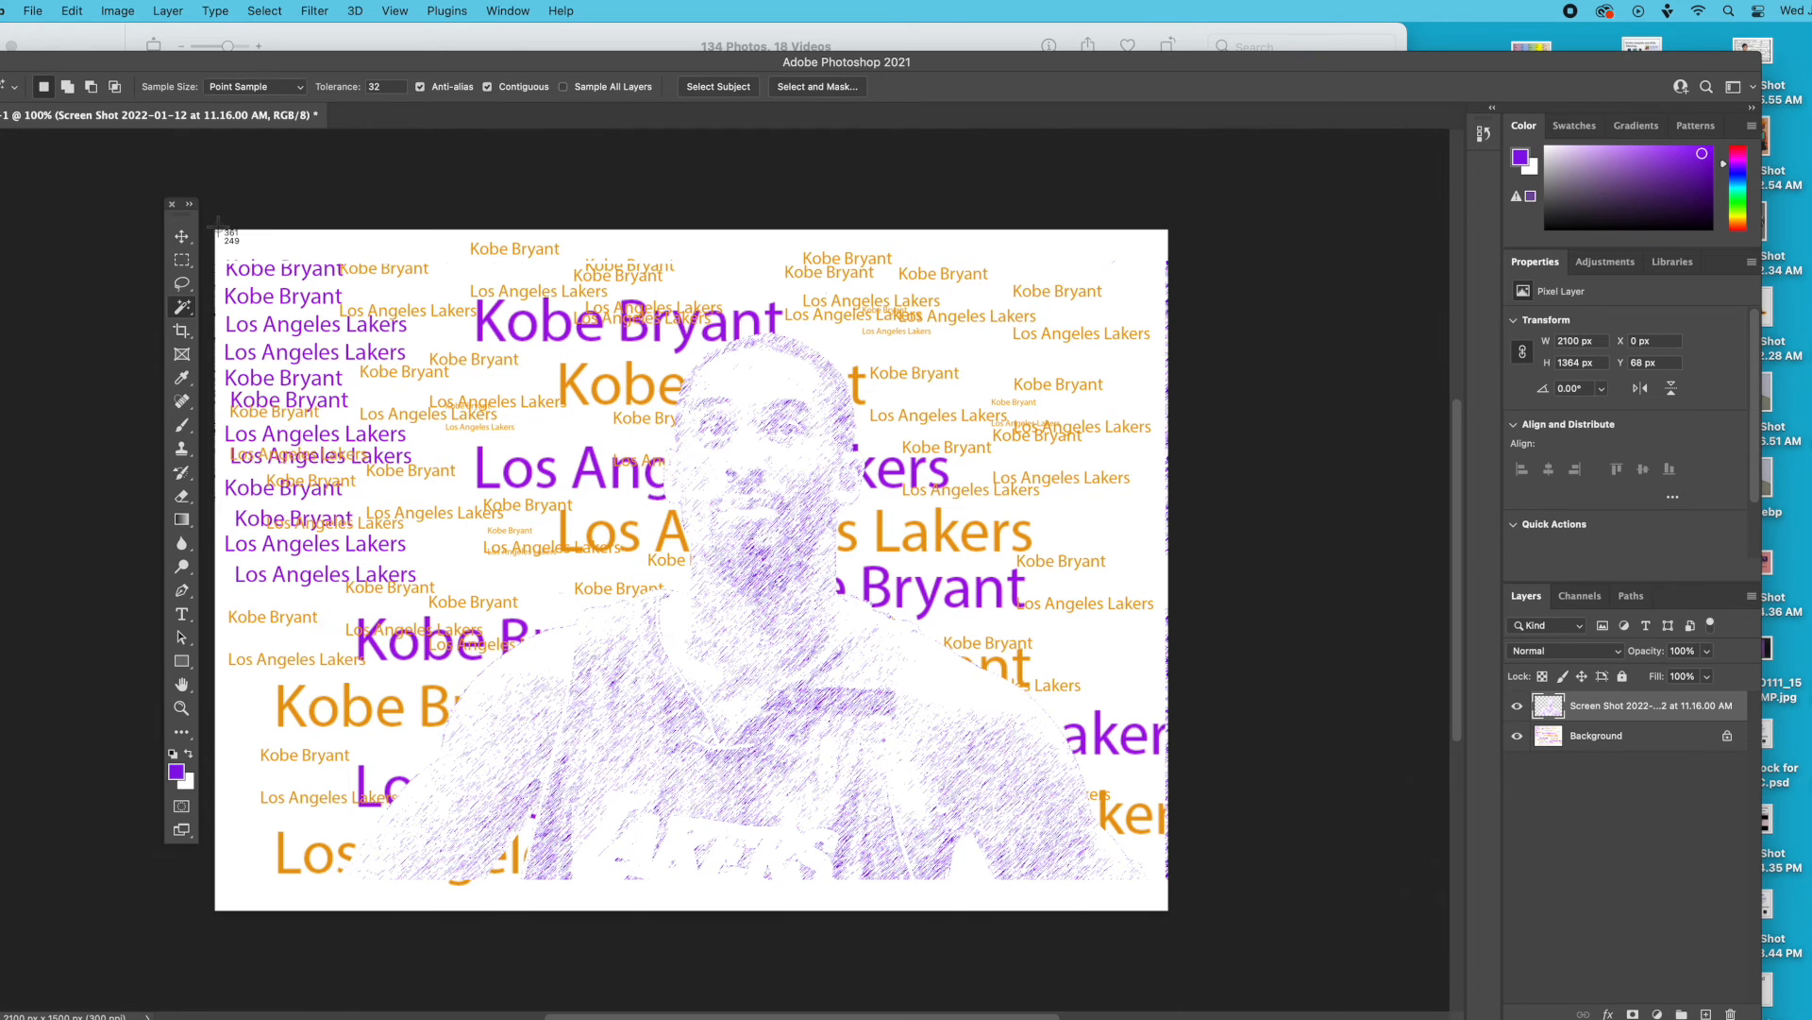
Step: Capture a screenshot of the full canvas area showing the finished text portrait
drag(217, 227, 1165, 920)
click(317, 9)
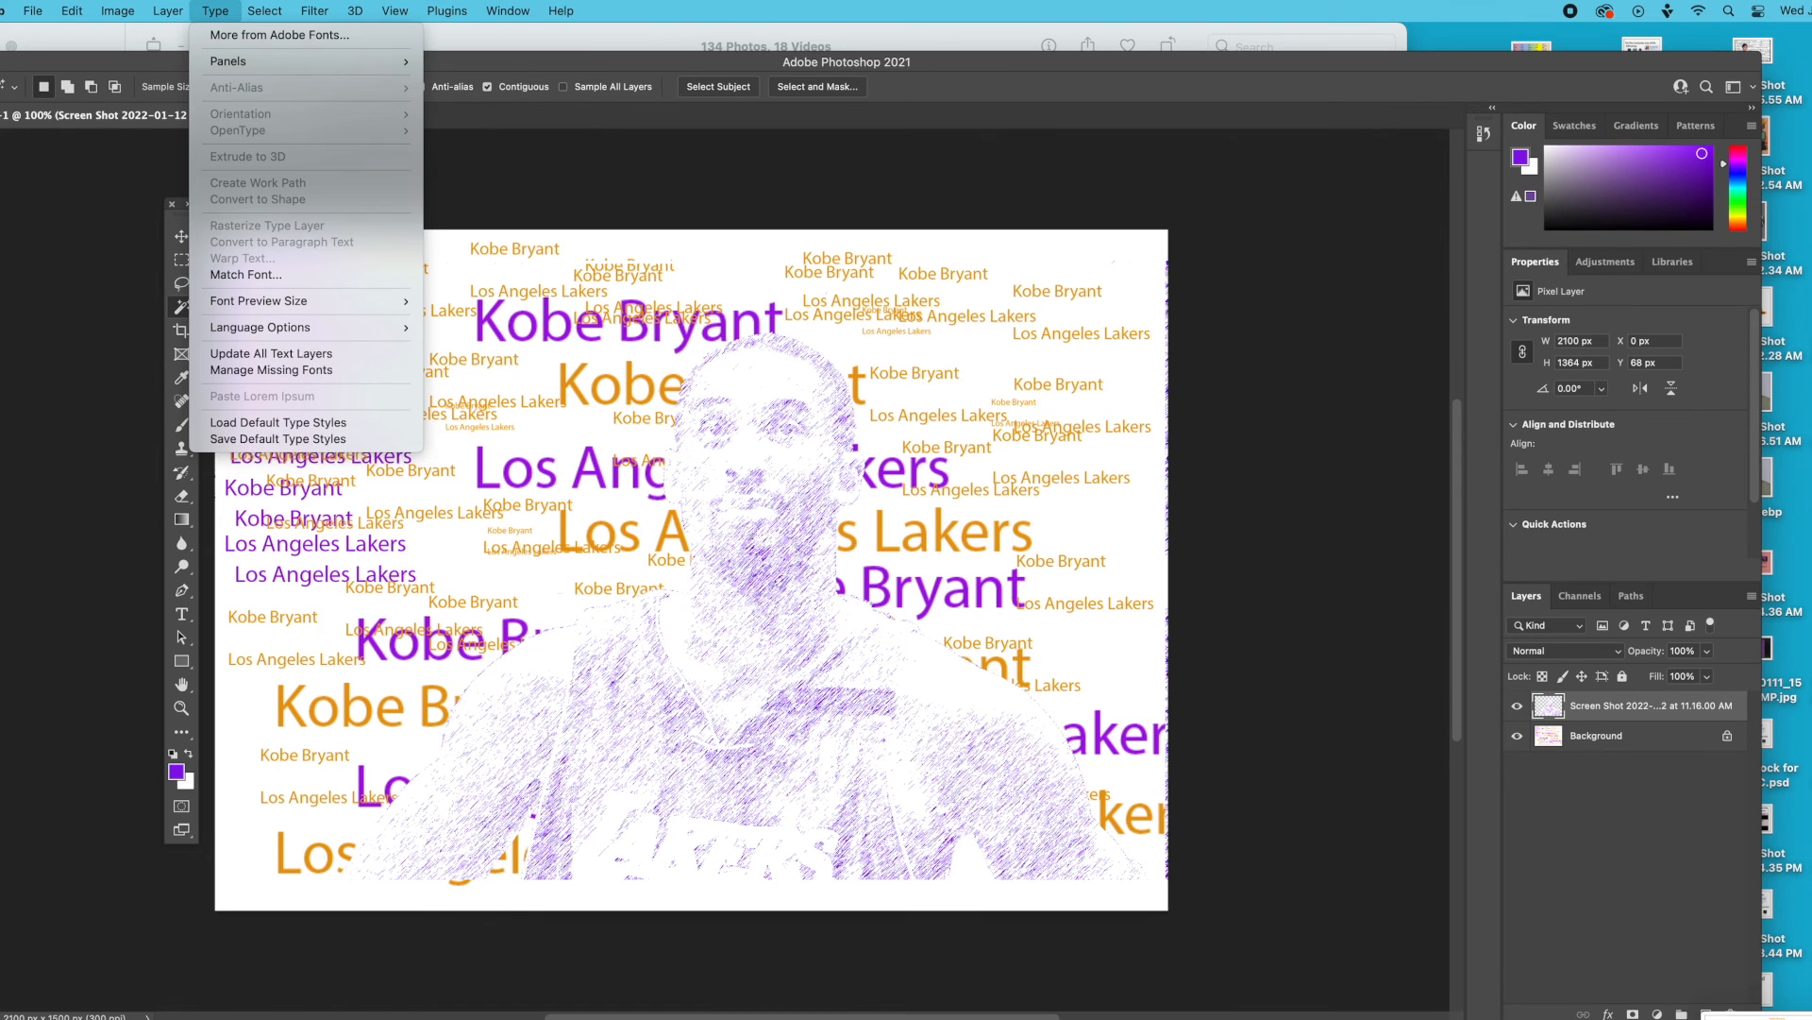
key(Escape)
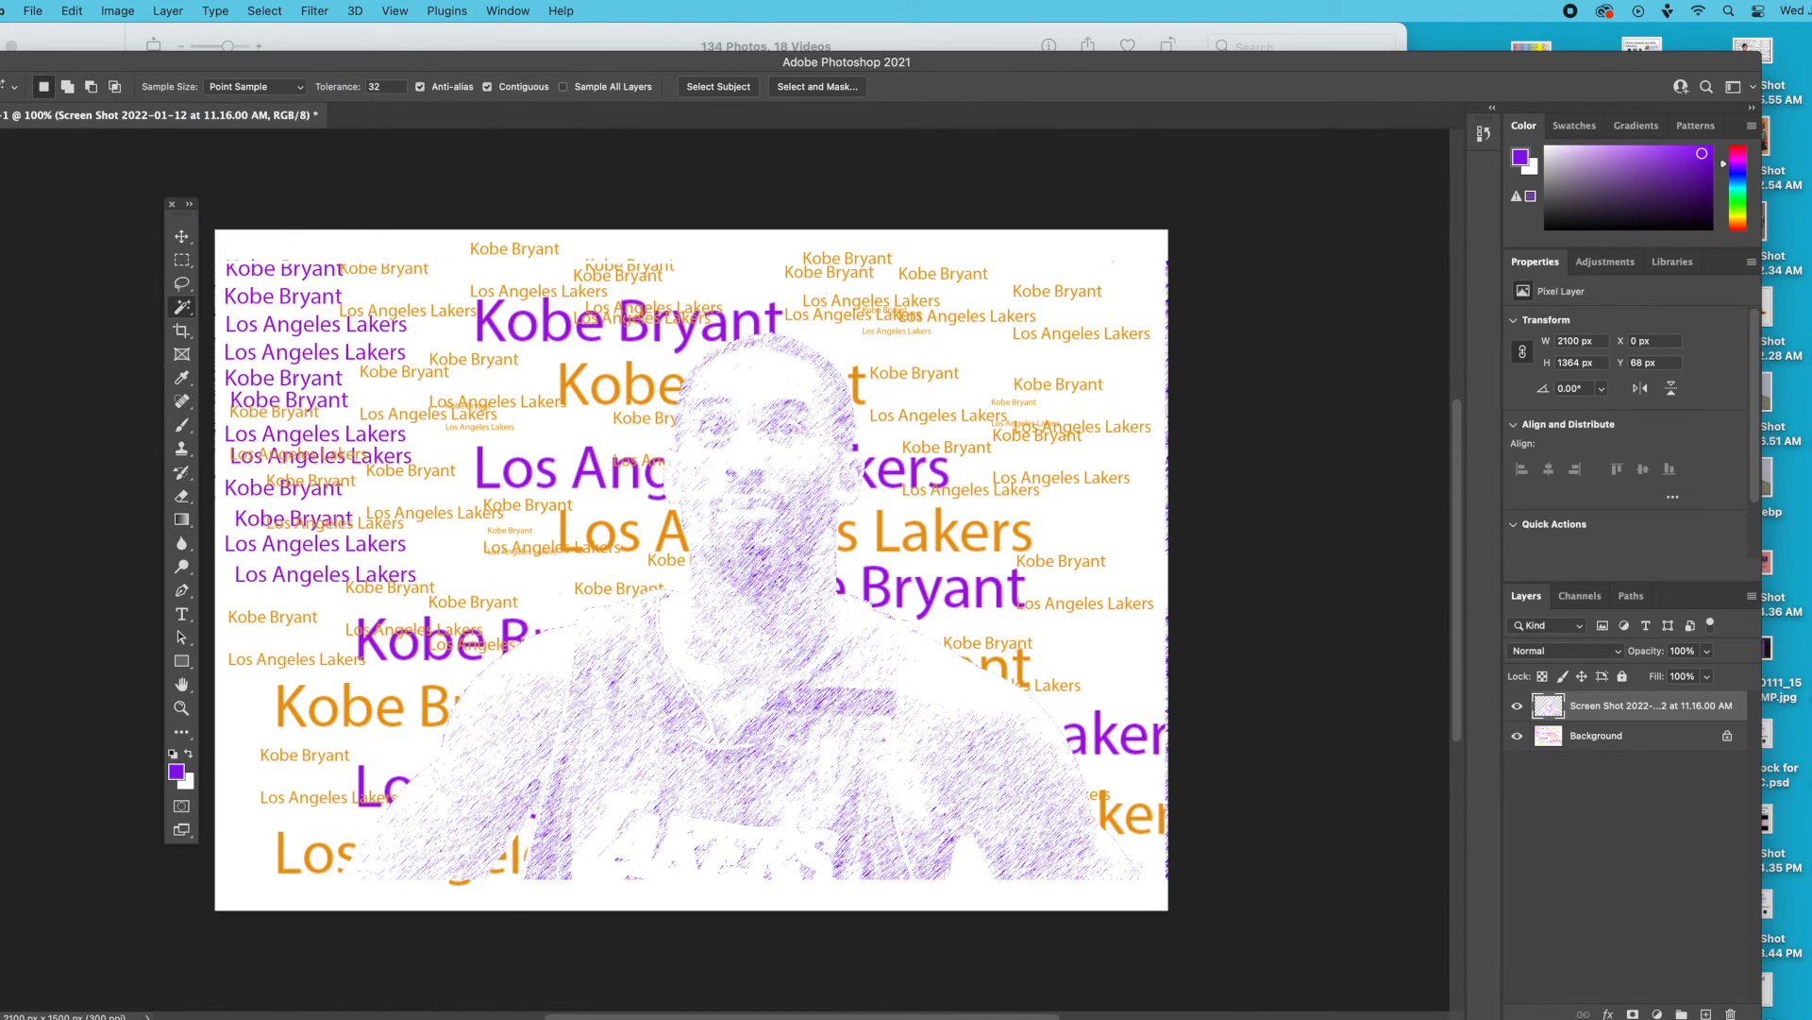
Step: Close the document and save it on the computer as kobe in Photoshop format to the Desktop, keeping Maximize Compatibility on
key(super+w)
click(872, 398)
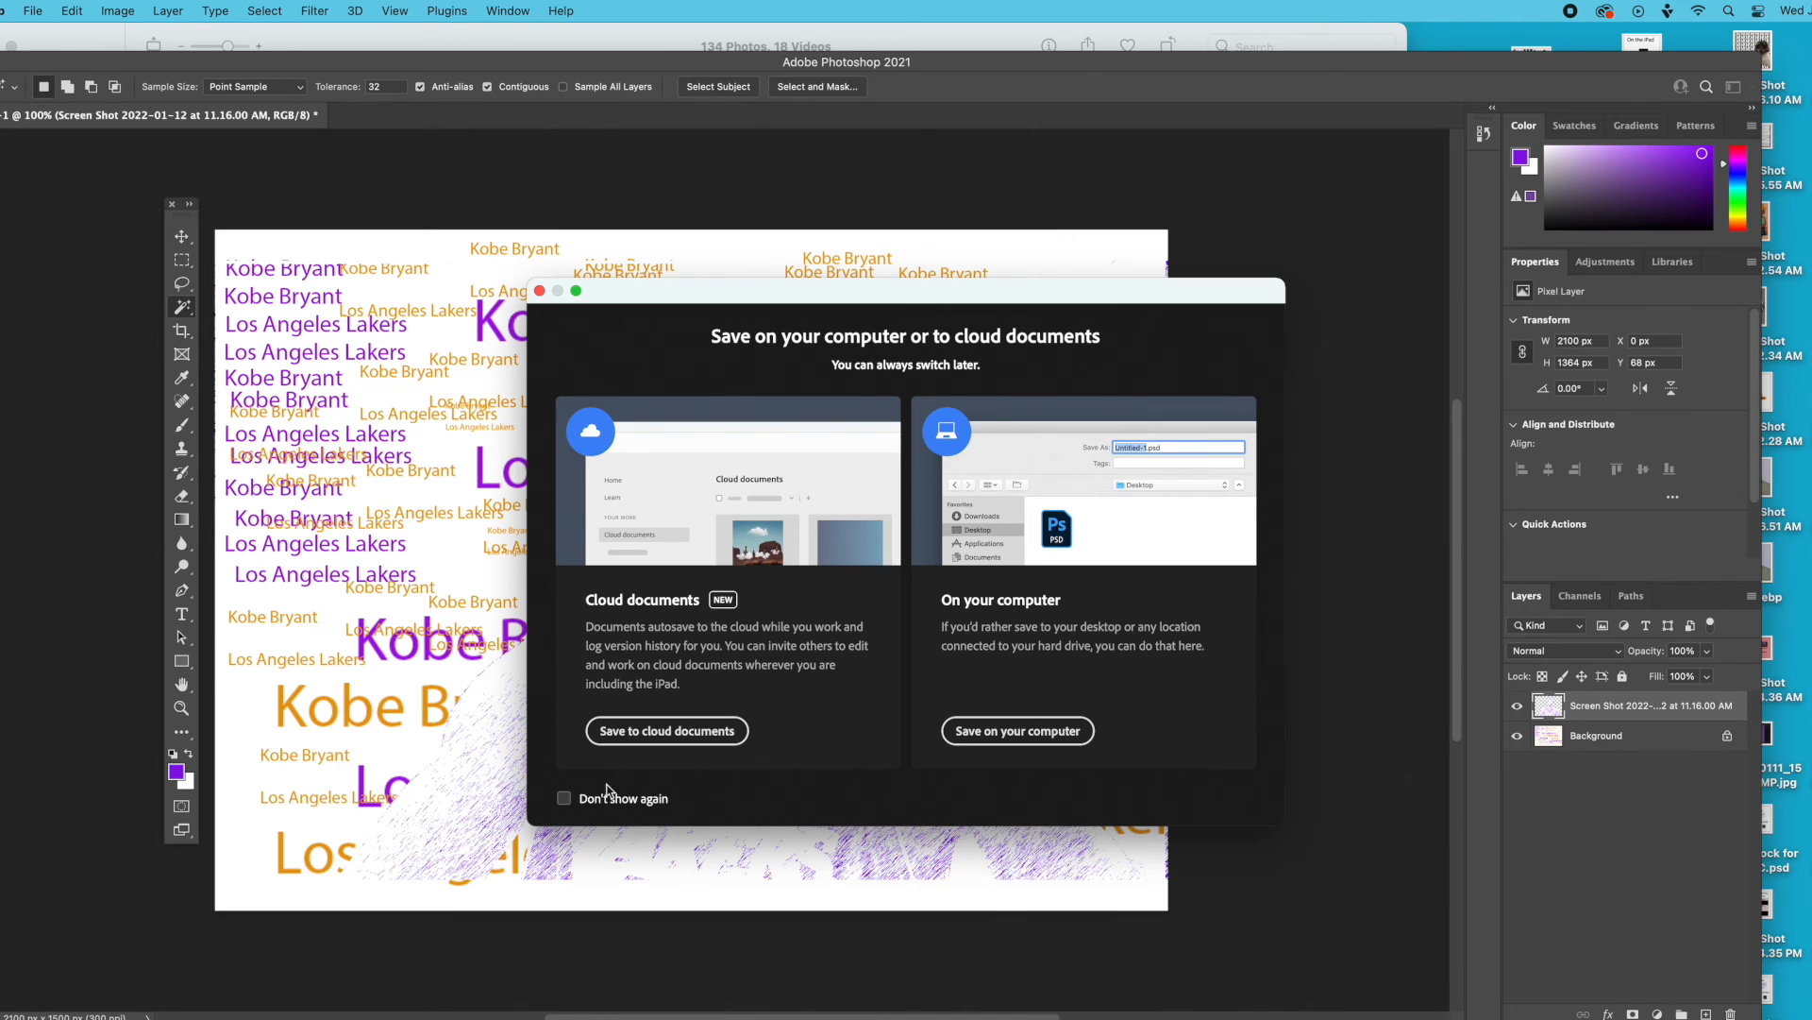
click(564, 797)
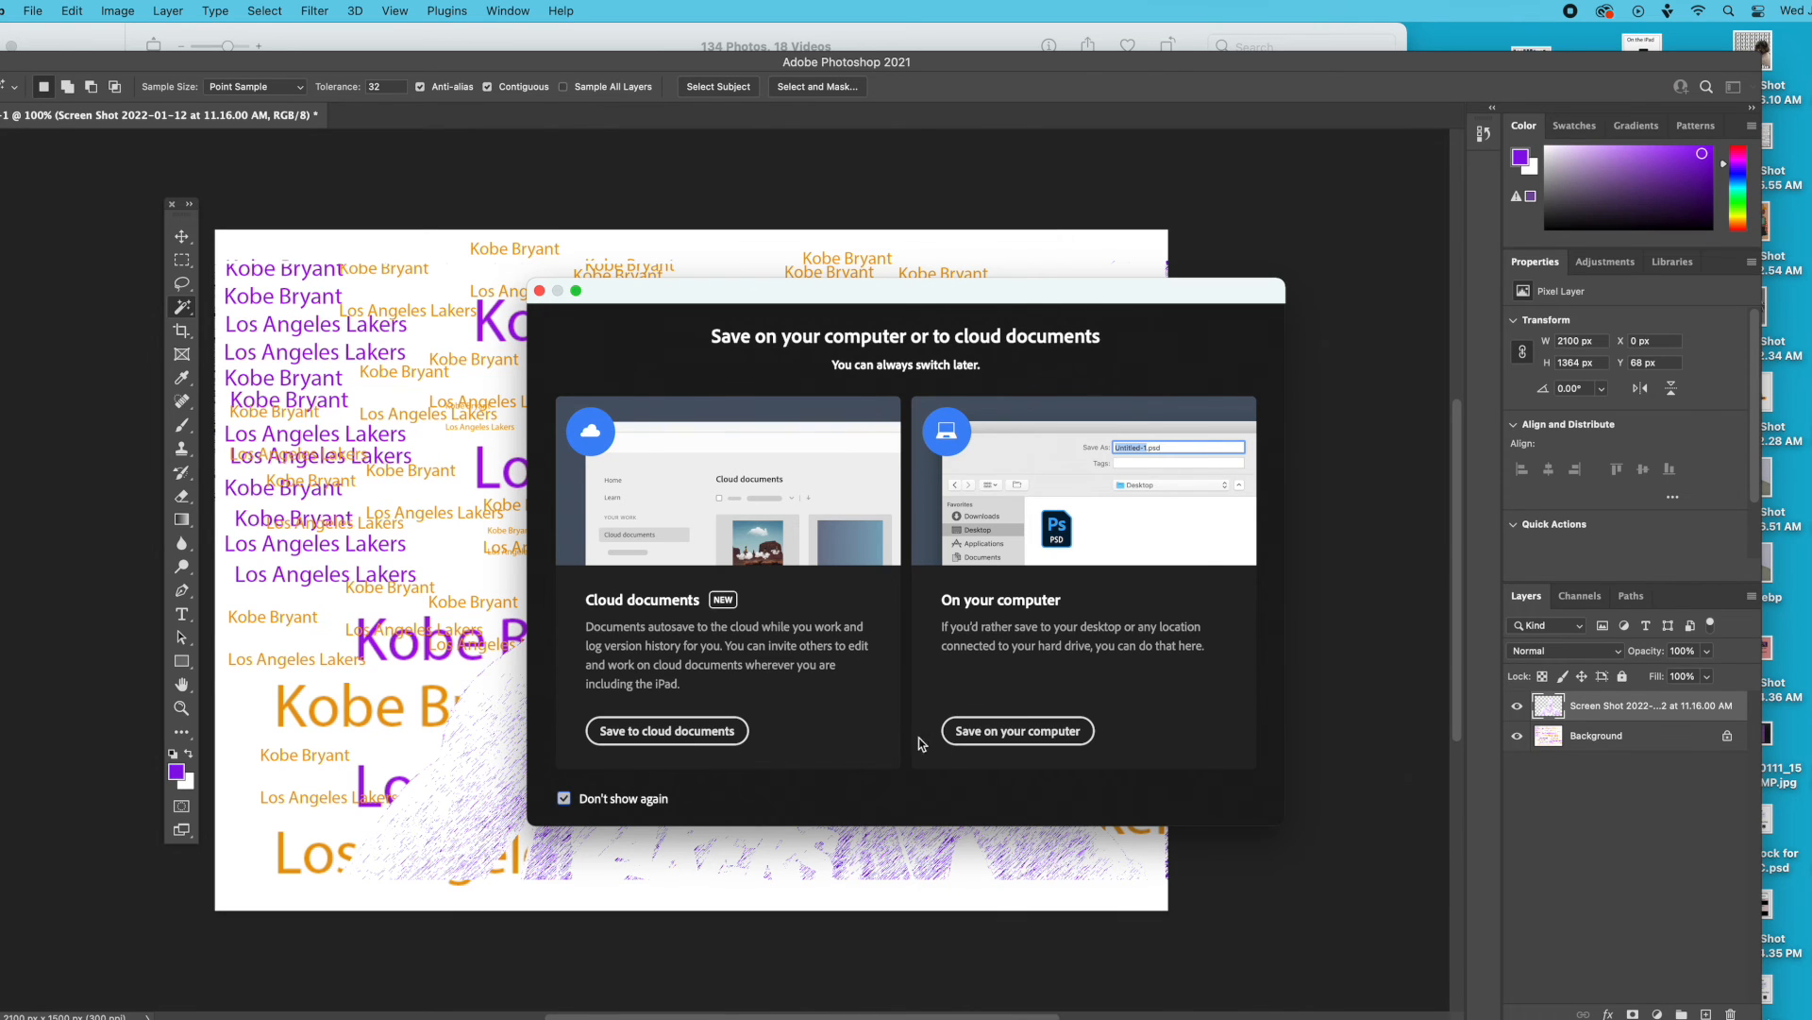
click(996, 733)
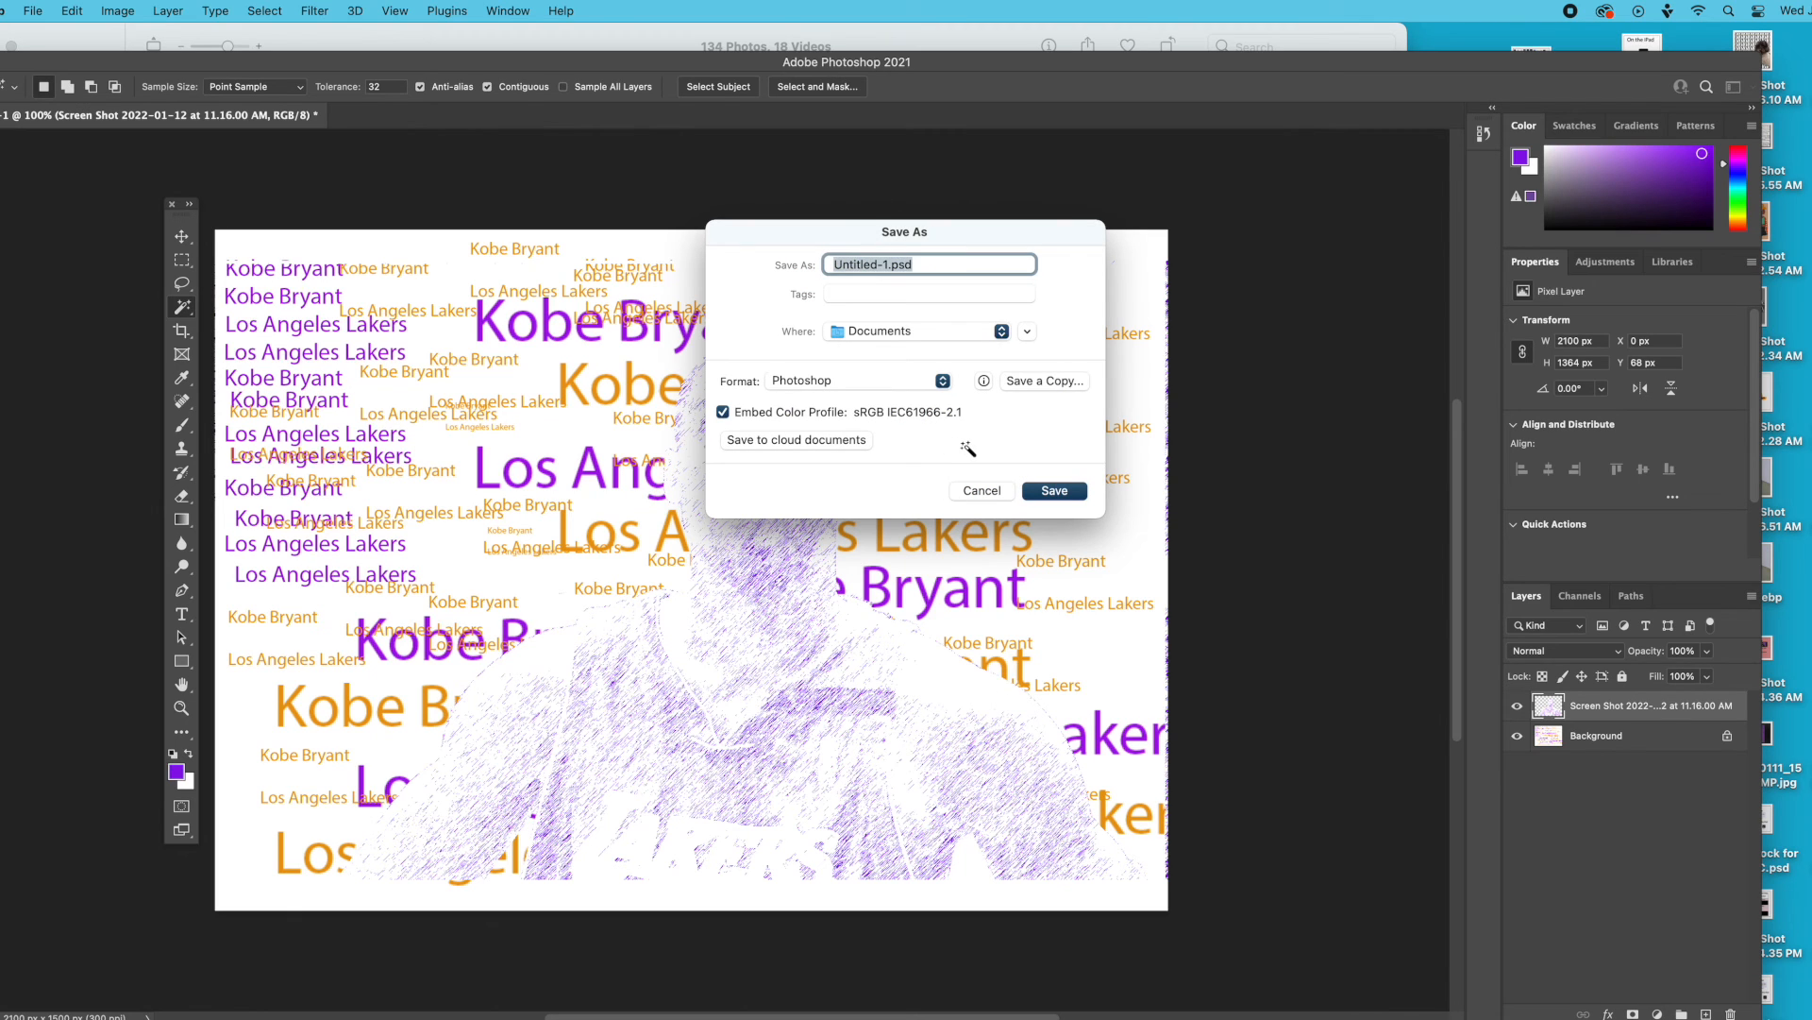
text(kobe)
click(987, 334)
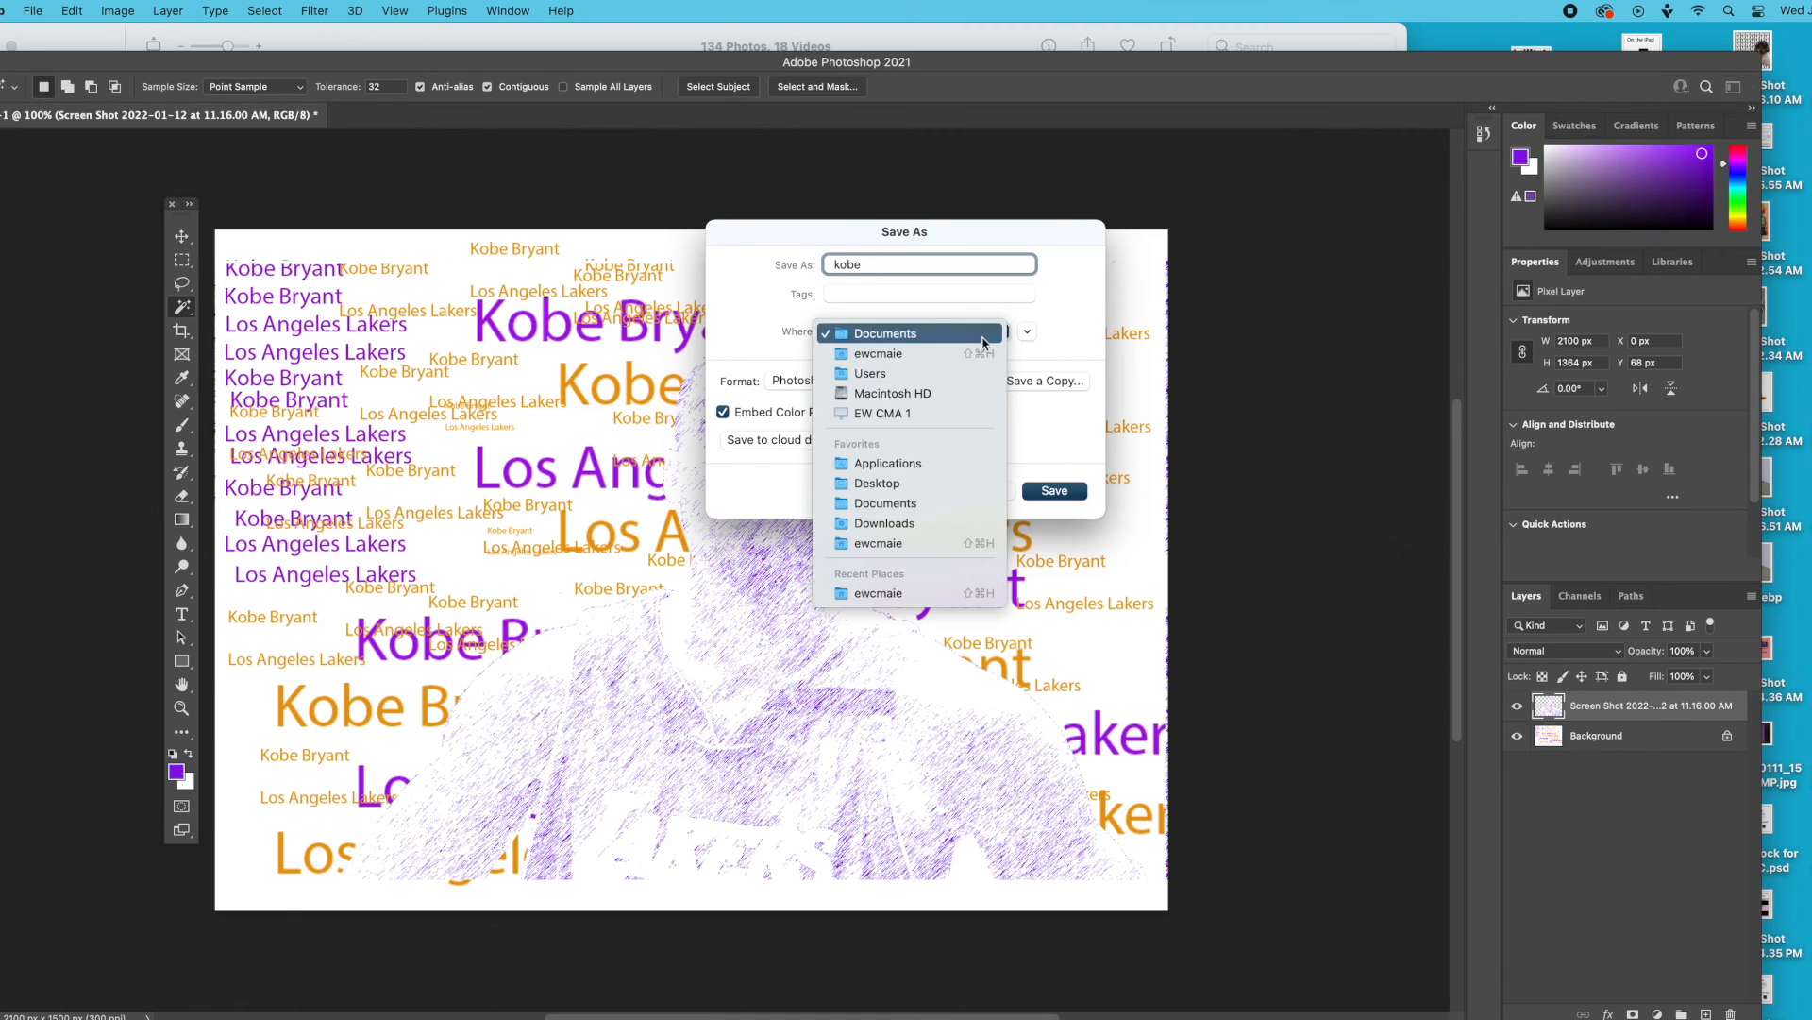
click(982, 485)
click(1069, 493)
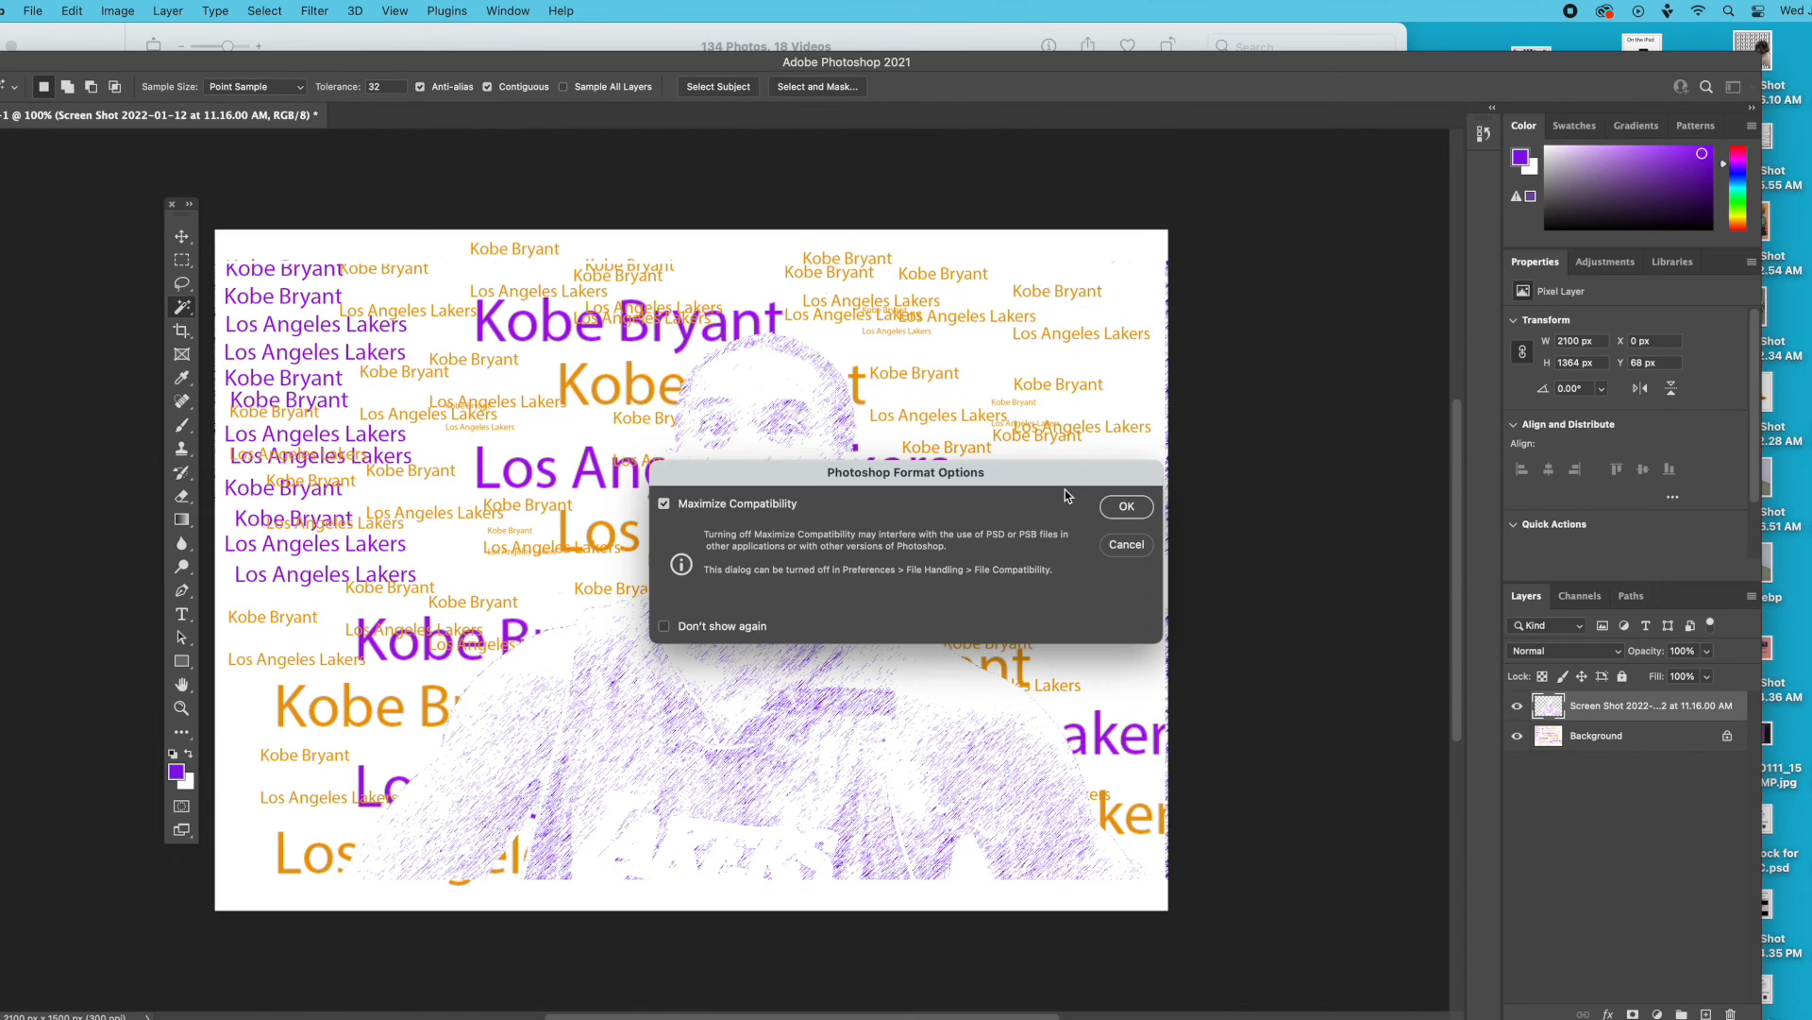
click(1118, 514)
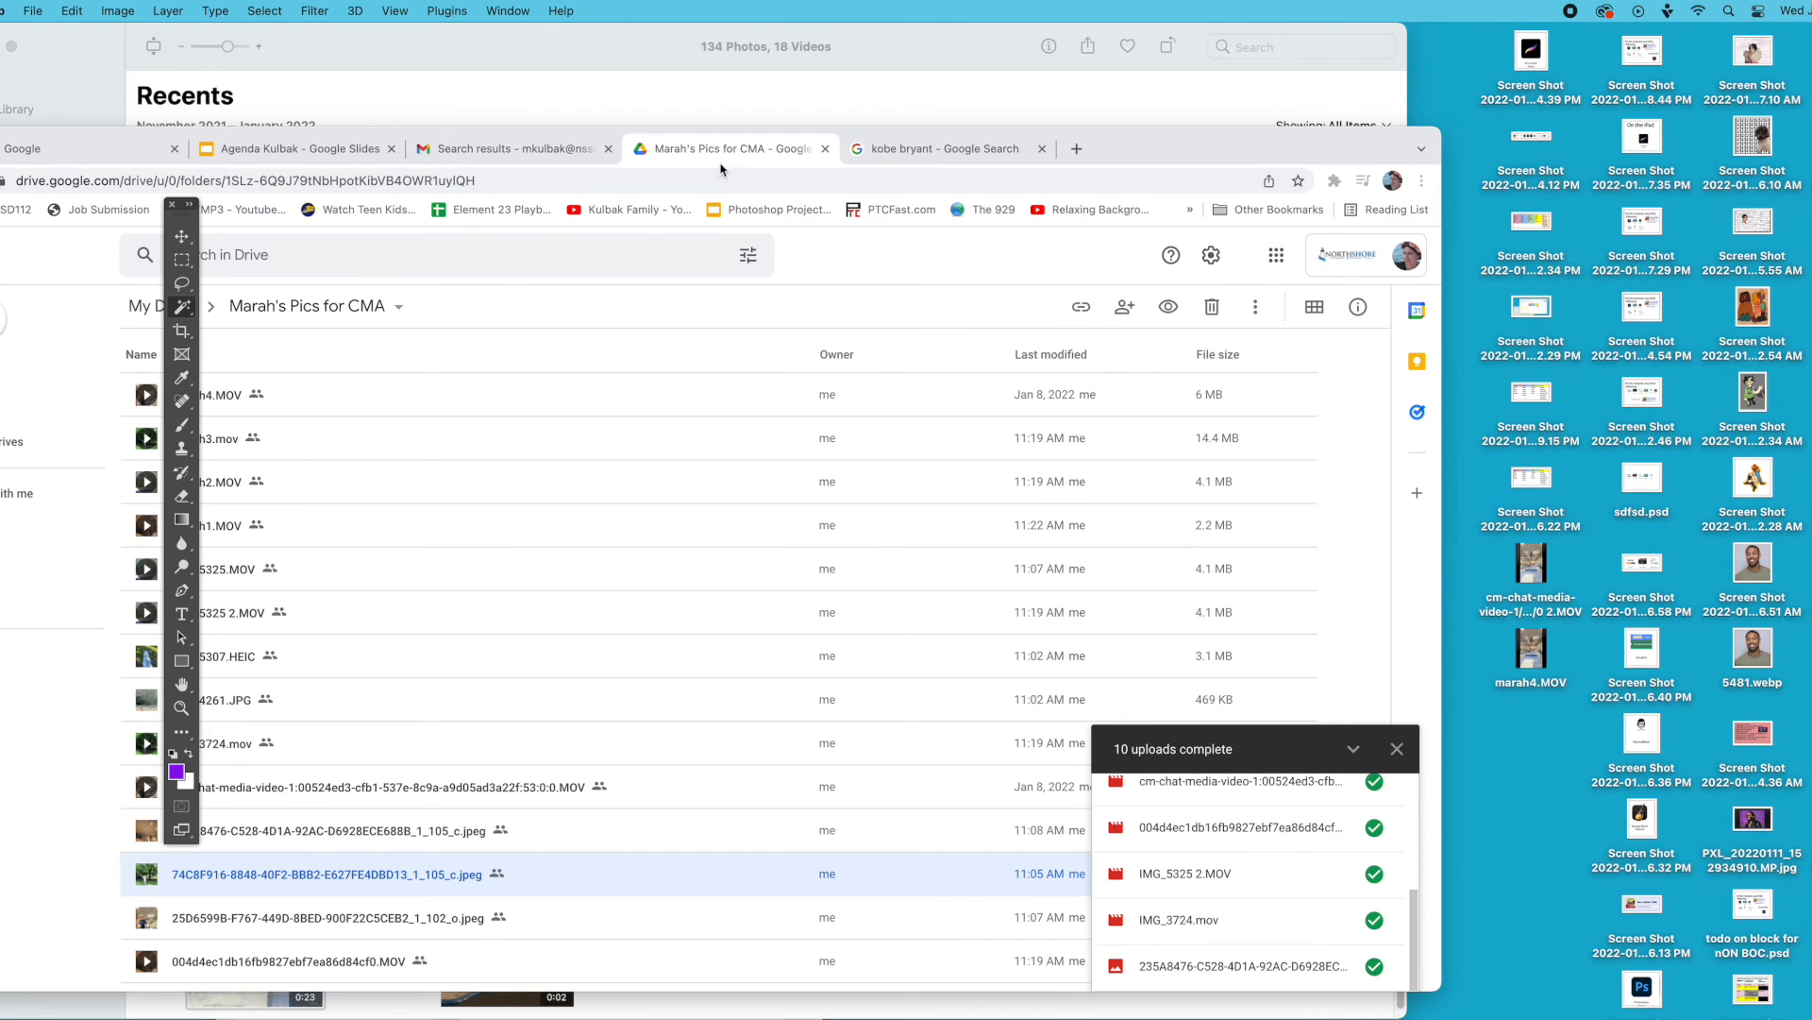
Step: Switch to Chrome and open My Drive in Google Drive from Gmail's list of Google apps
click(1162, 155)
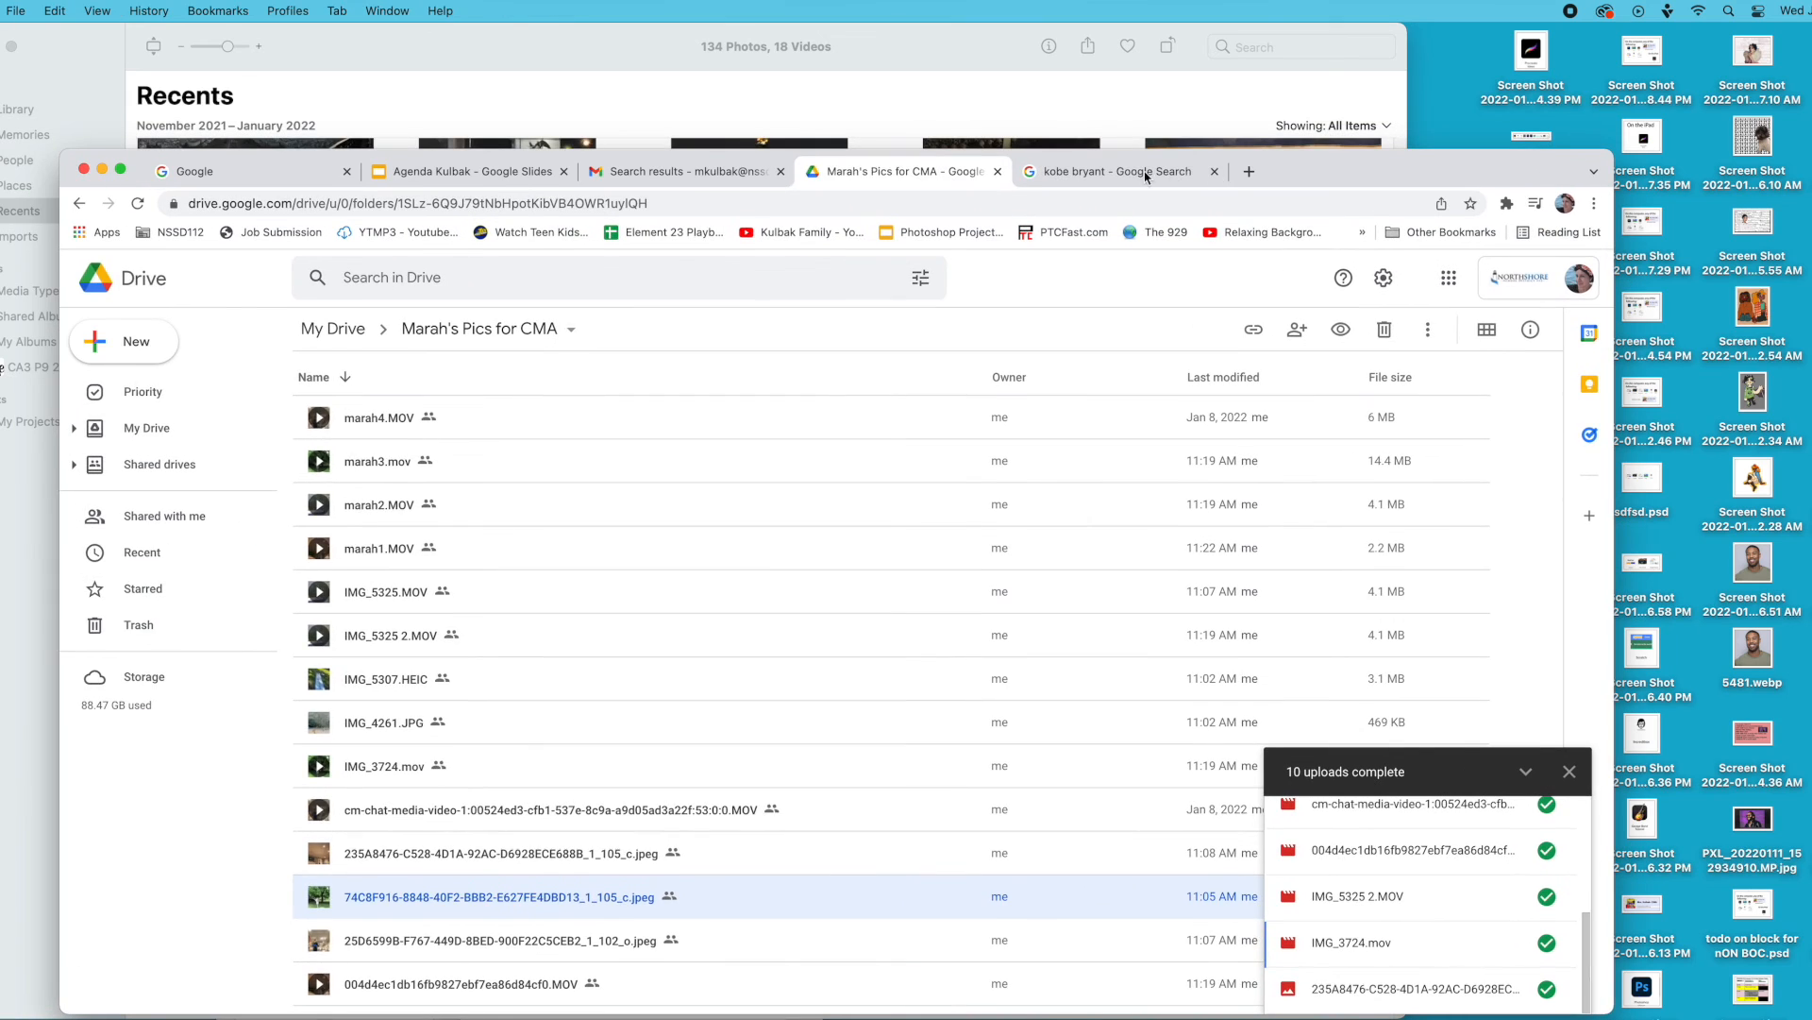
click(1145, 170)
click(614, 179)
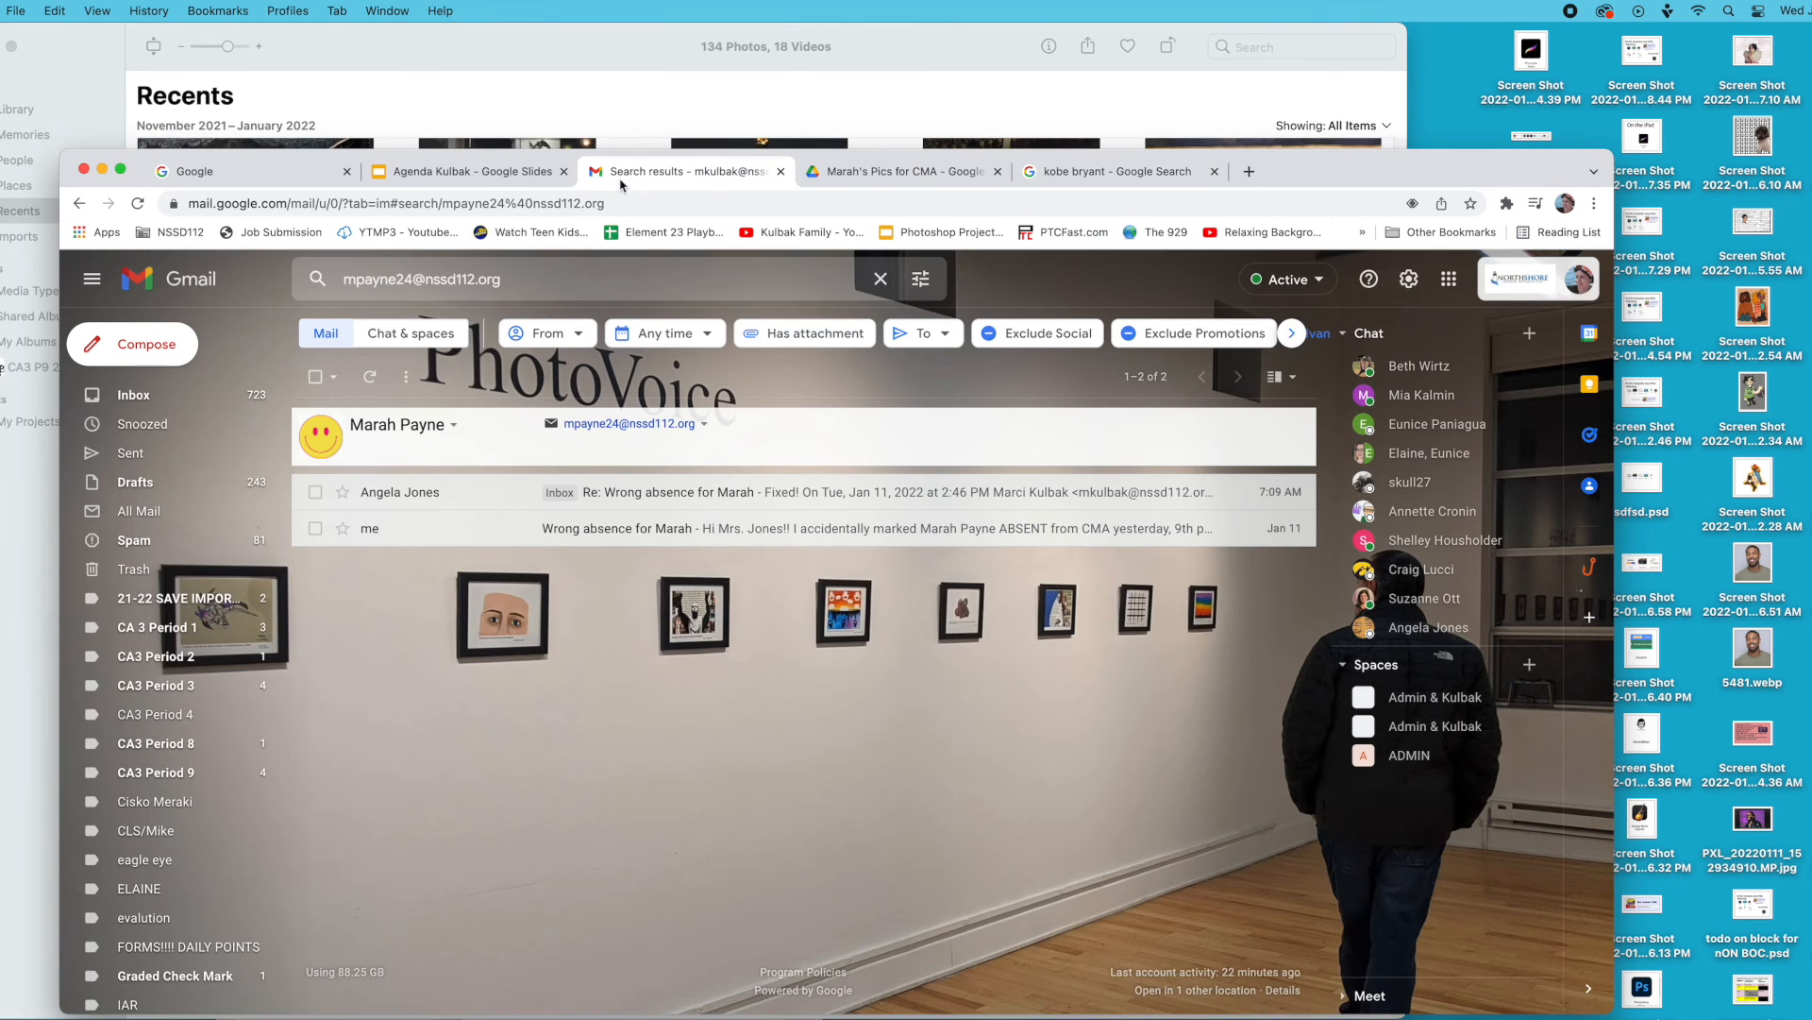
click(1448, 283)
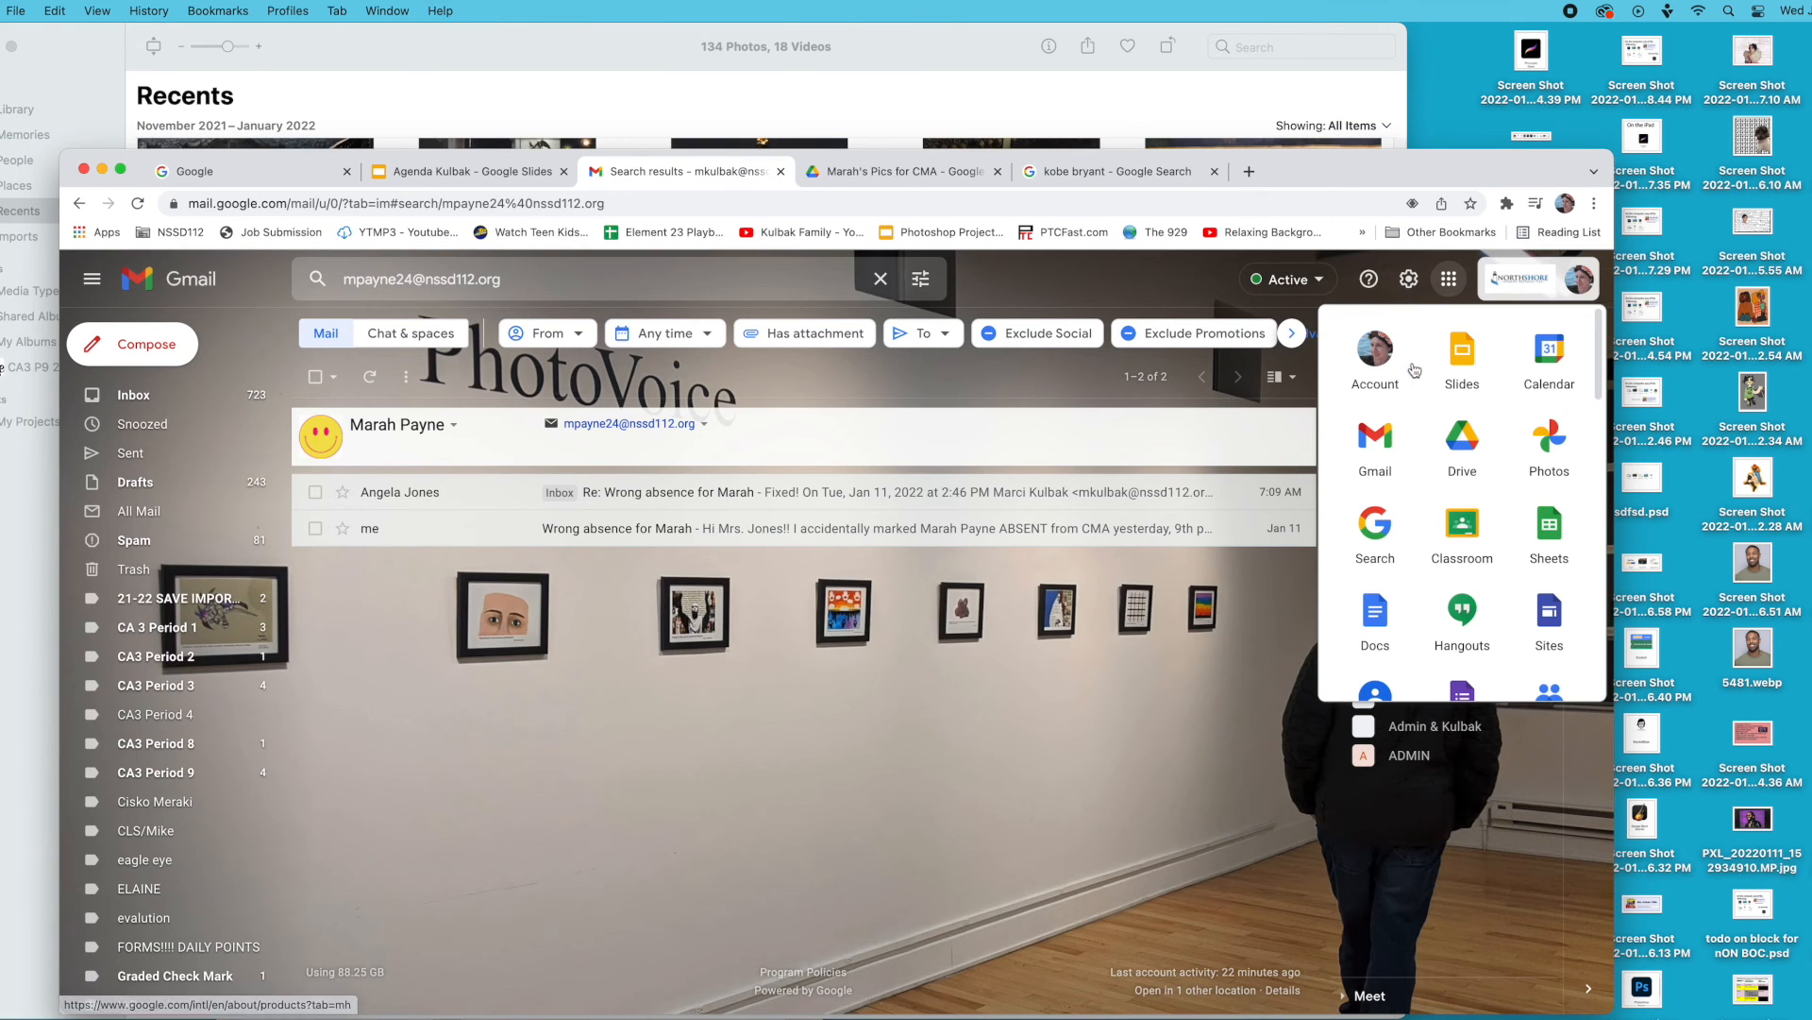
click(1462, 435)
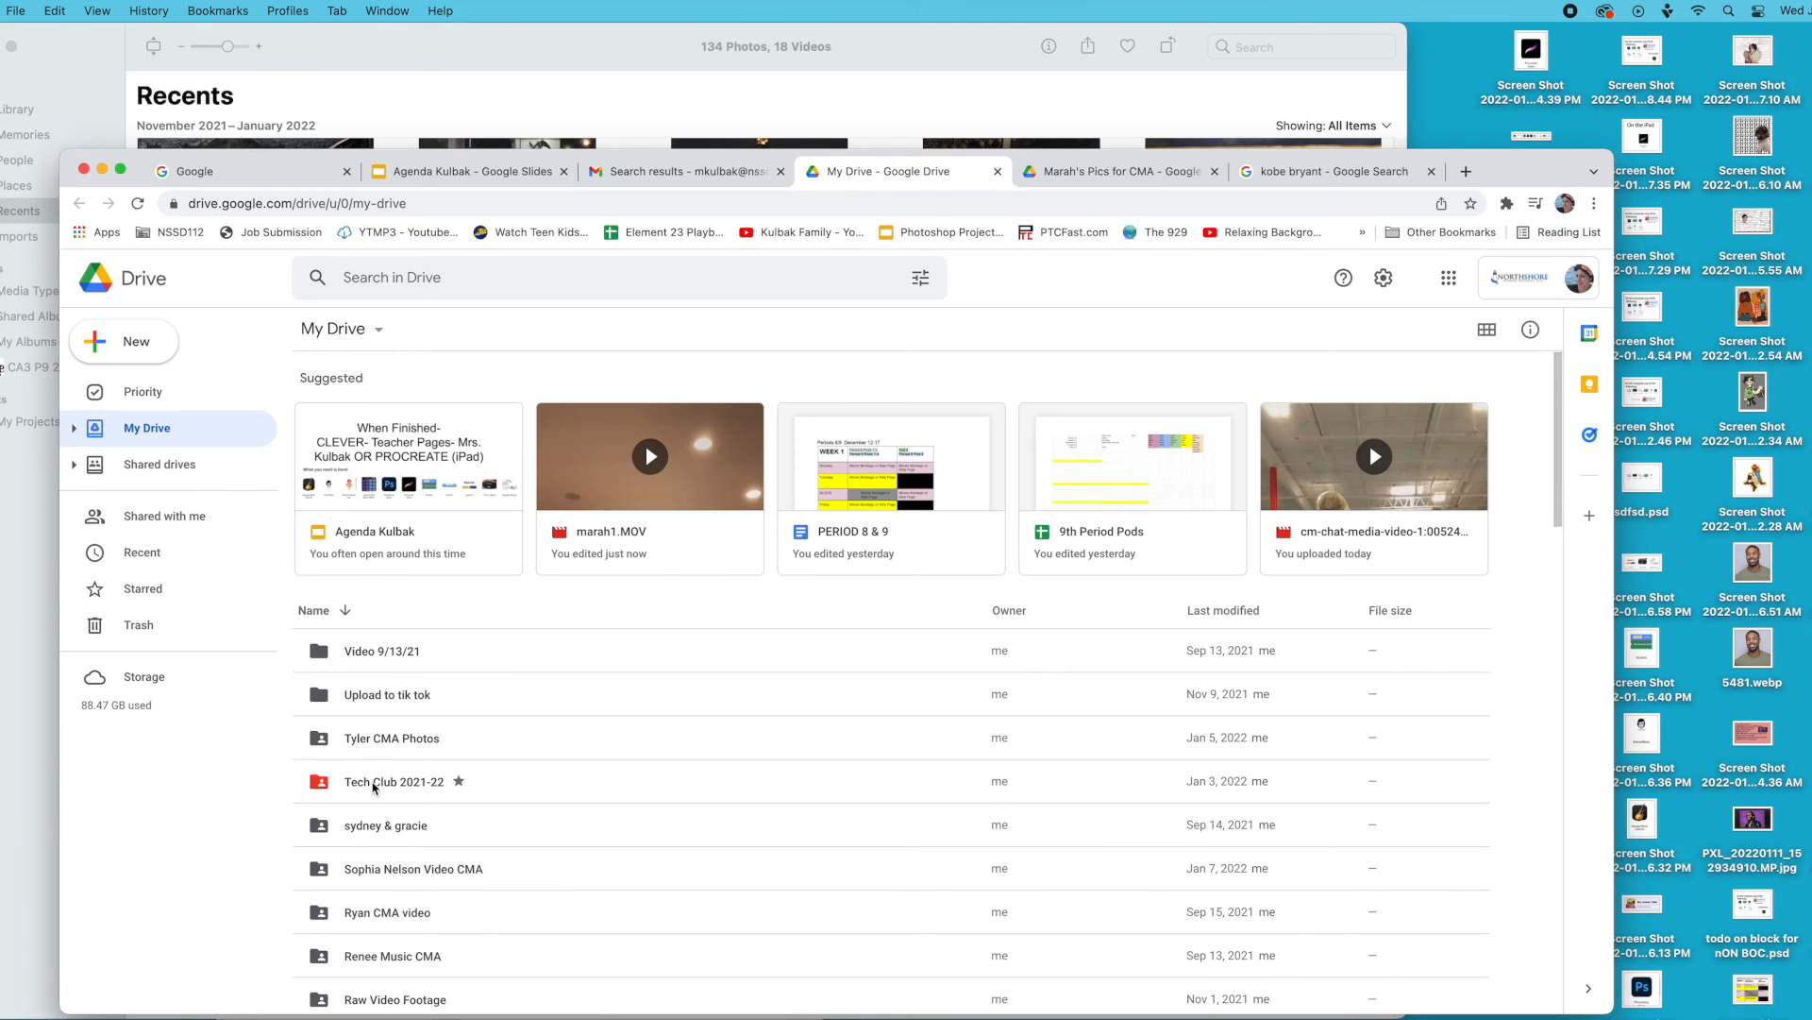
Step: Create a new folder named cma in My Drive
click(171, 342)
click(198, 357)
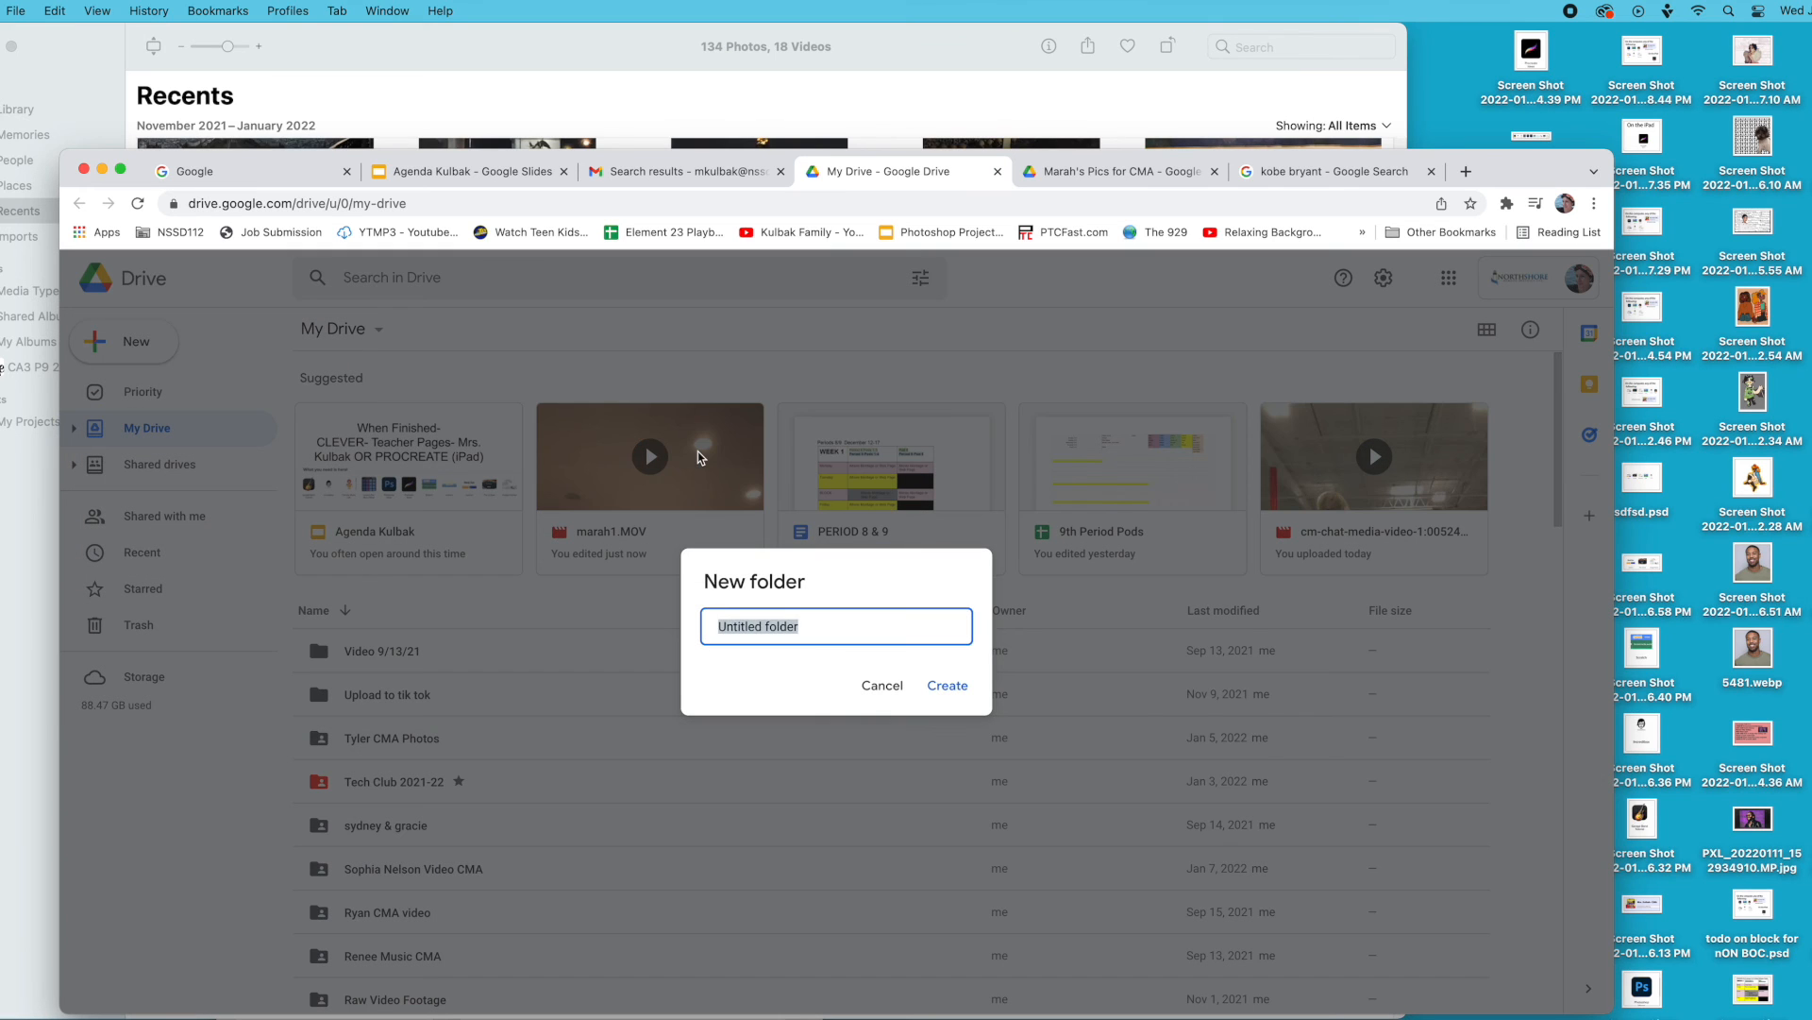
text(vma)
key(BackSpace)
key(BackSpace)
text(c)
key(Return)
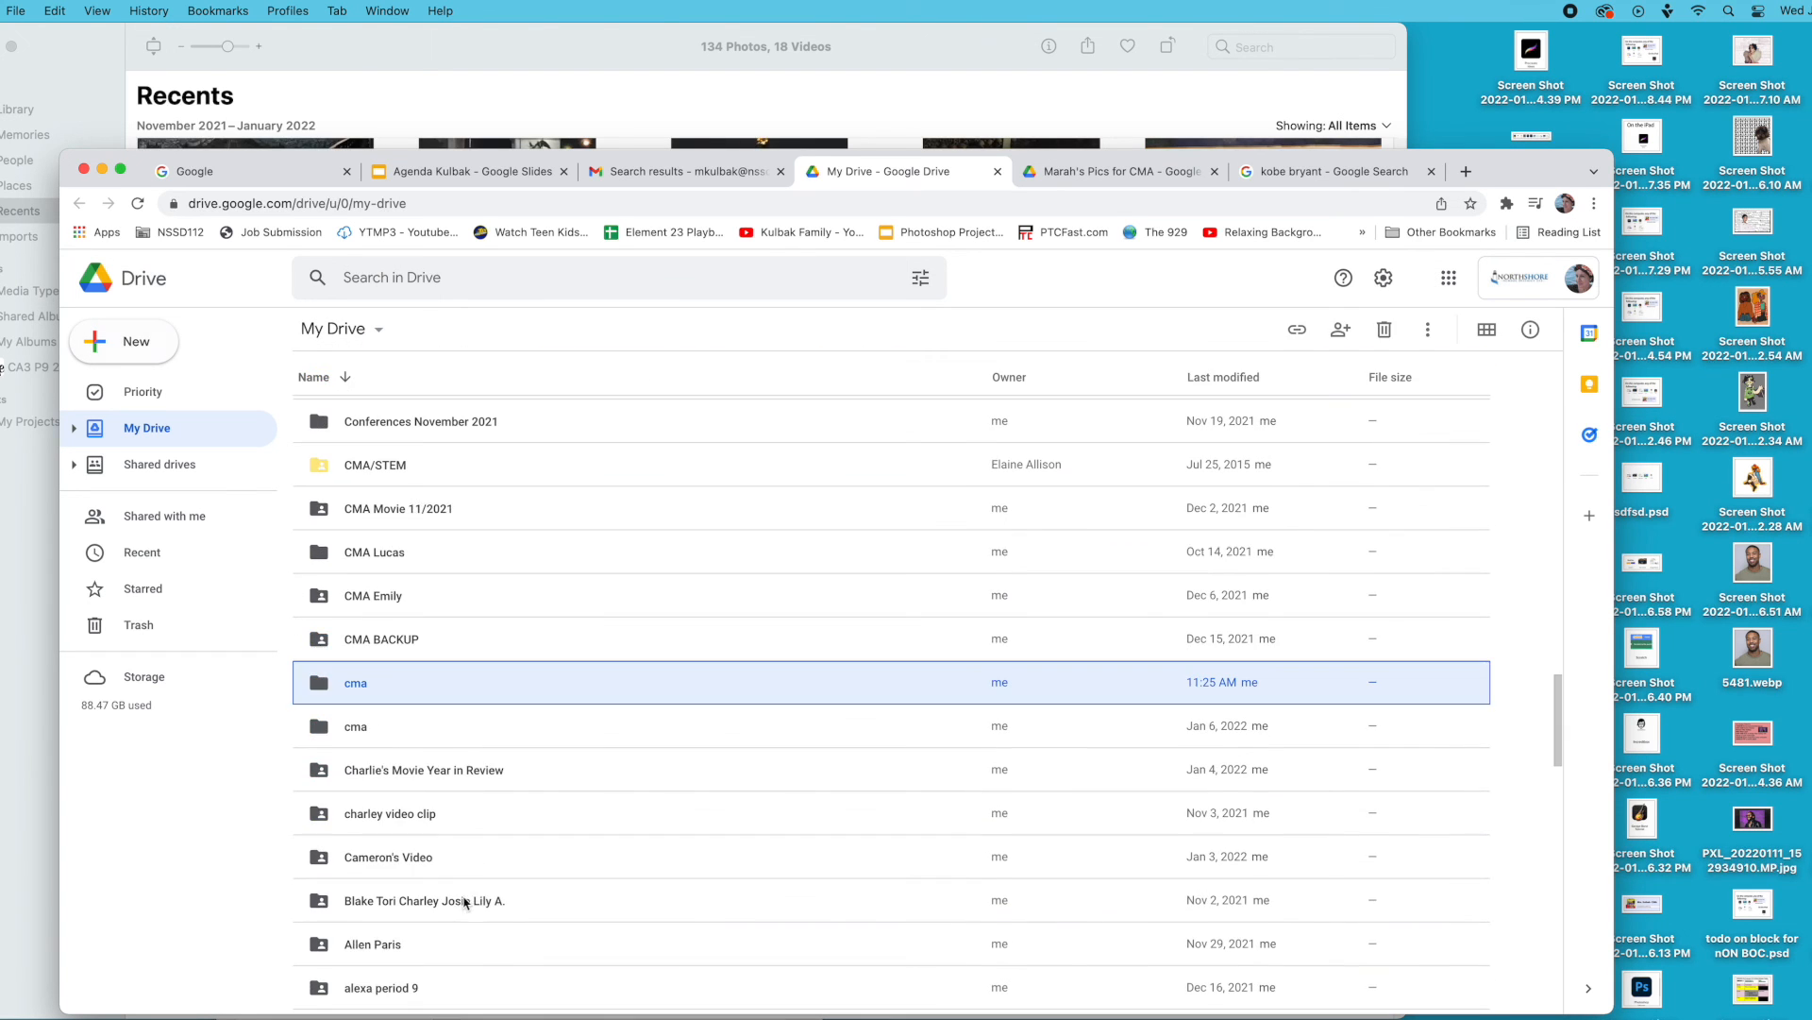
Step: Open the new cma folder and share it with the teacher's account as Editor, with notification enabled
double_click(371, 692)
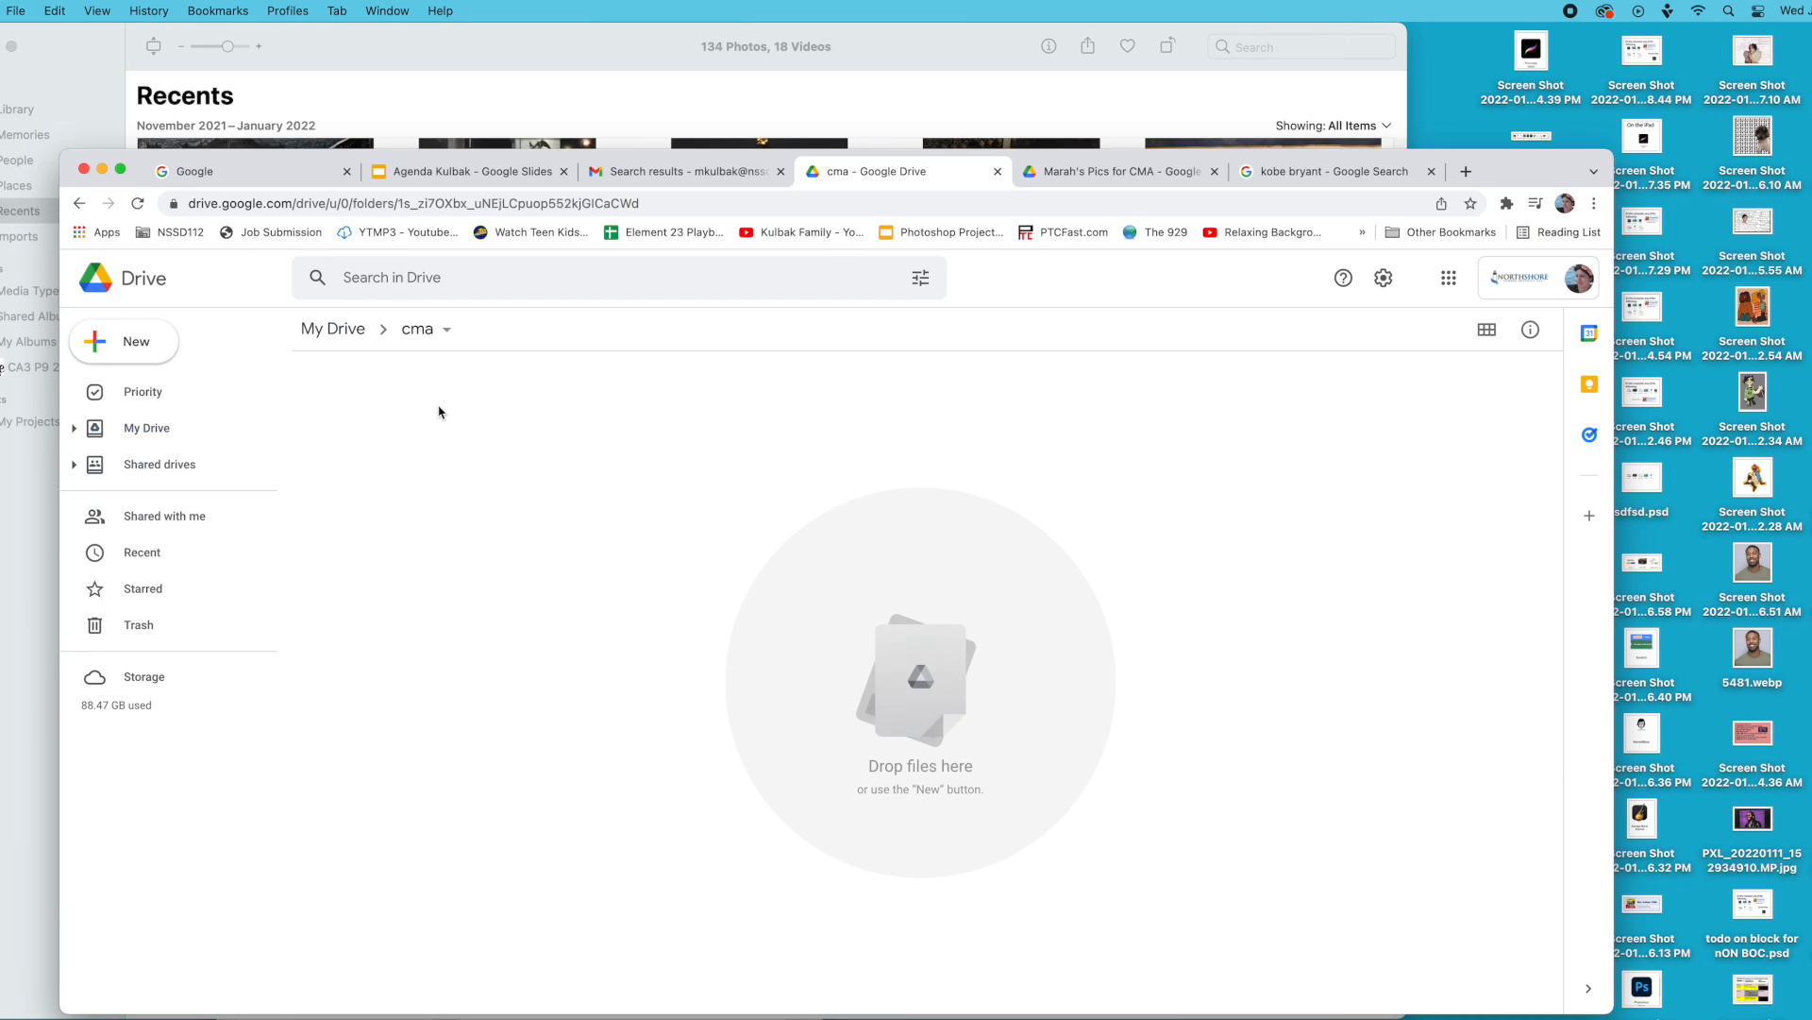
click(431, 334)
click(426, 447)
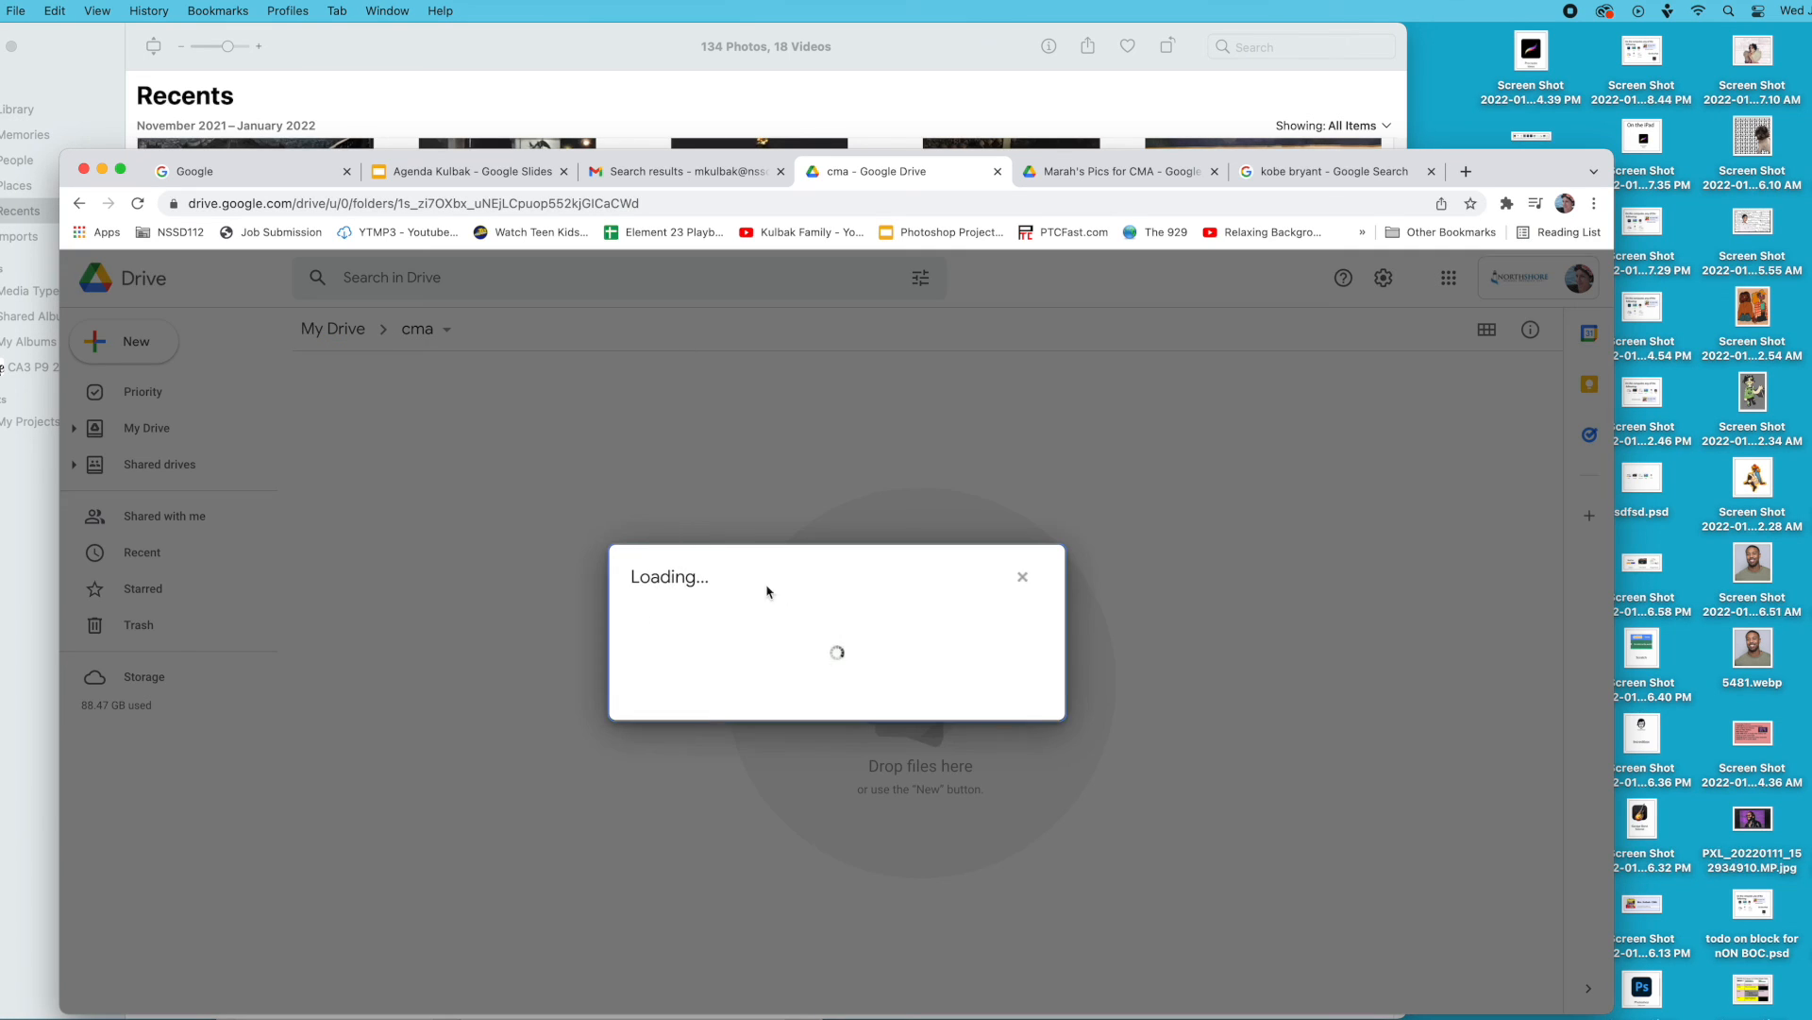
click(742, 535)
text(mku)
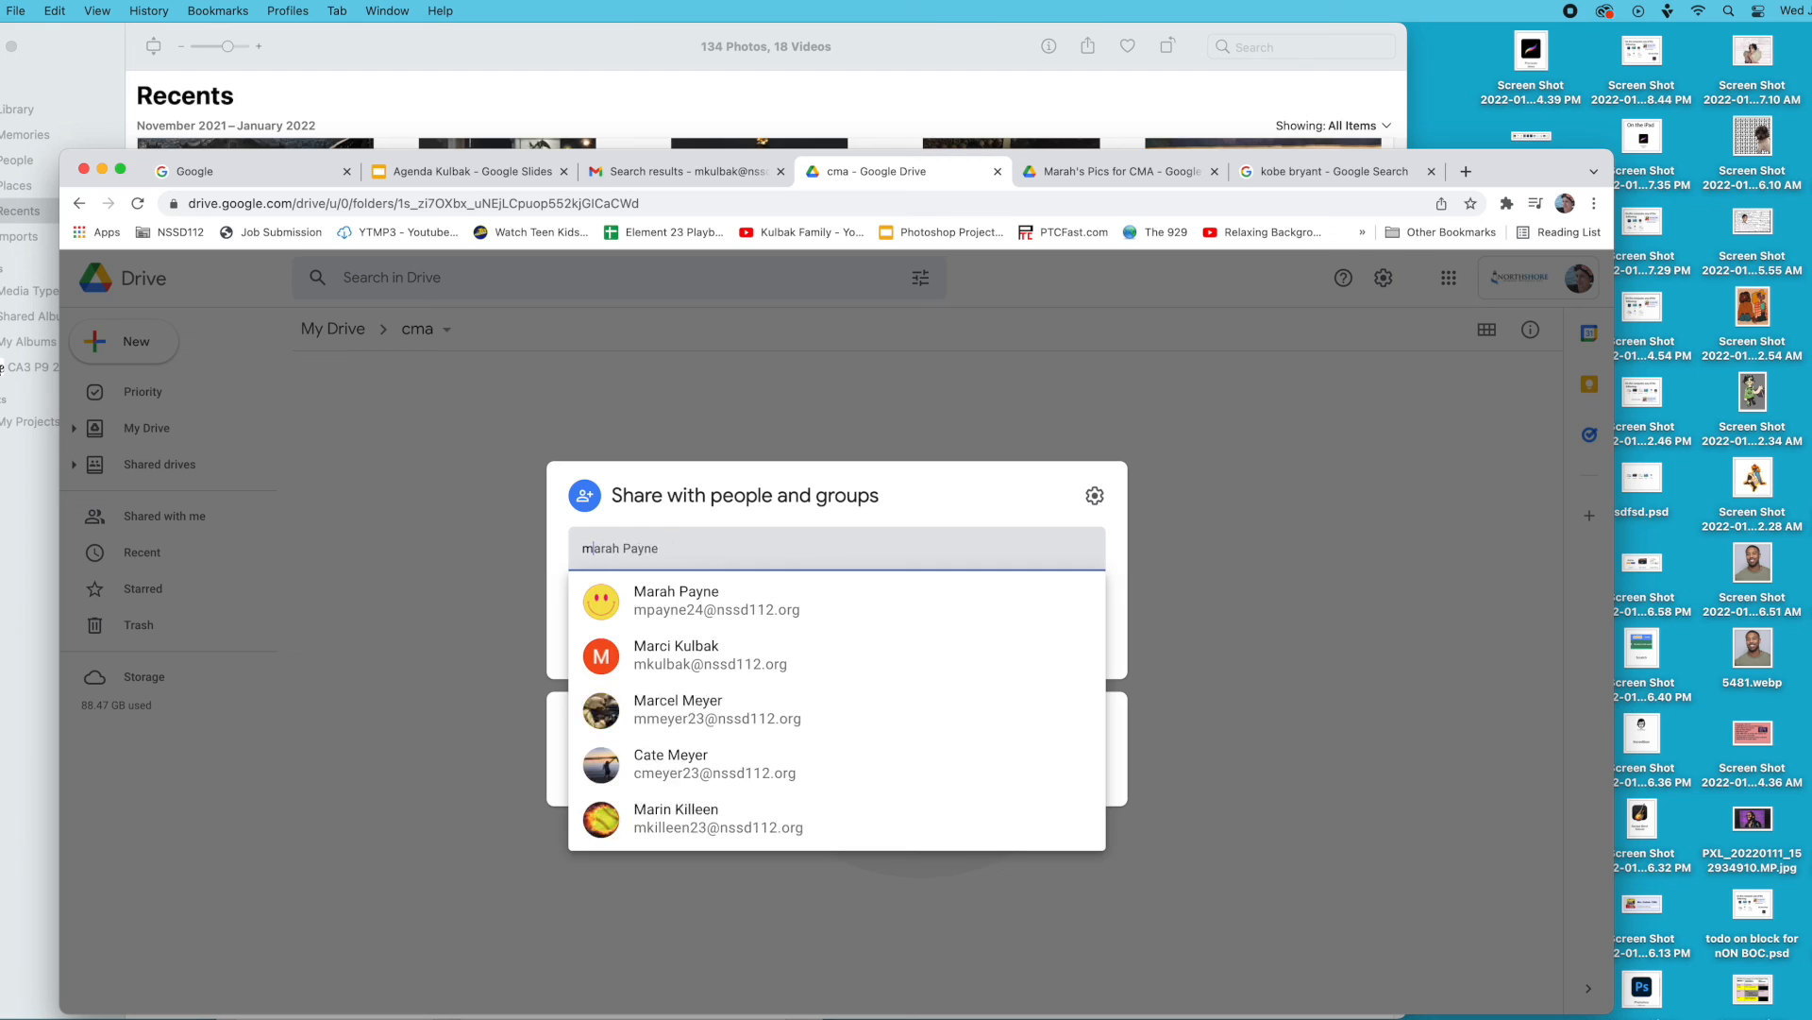
click(812, 602)
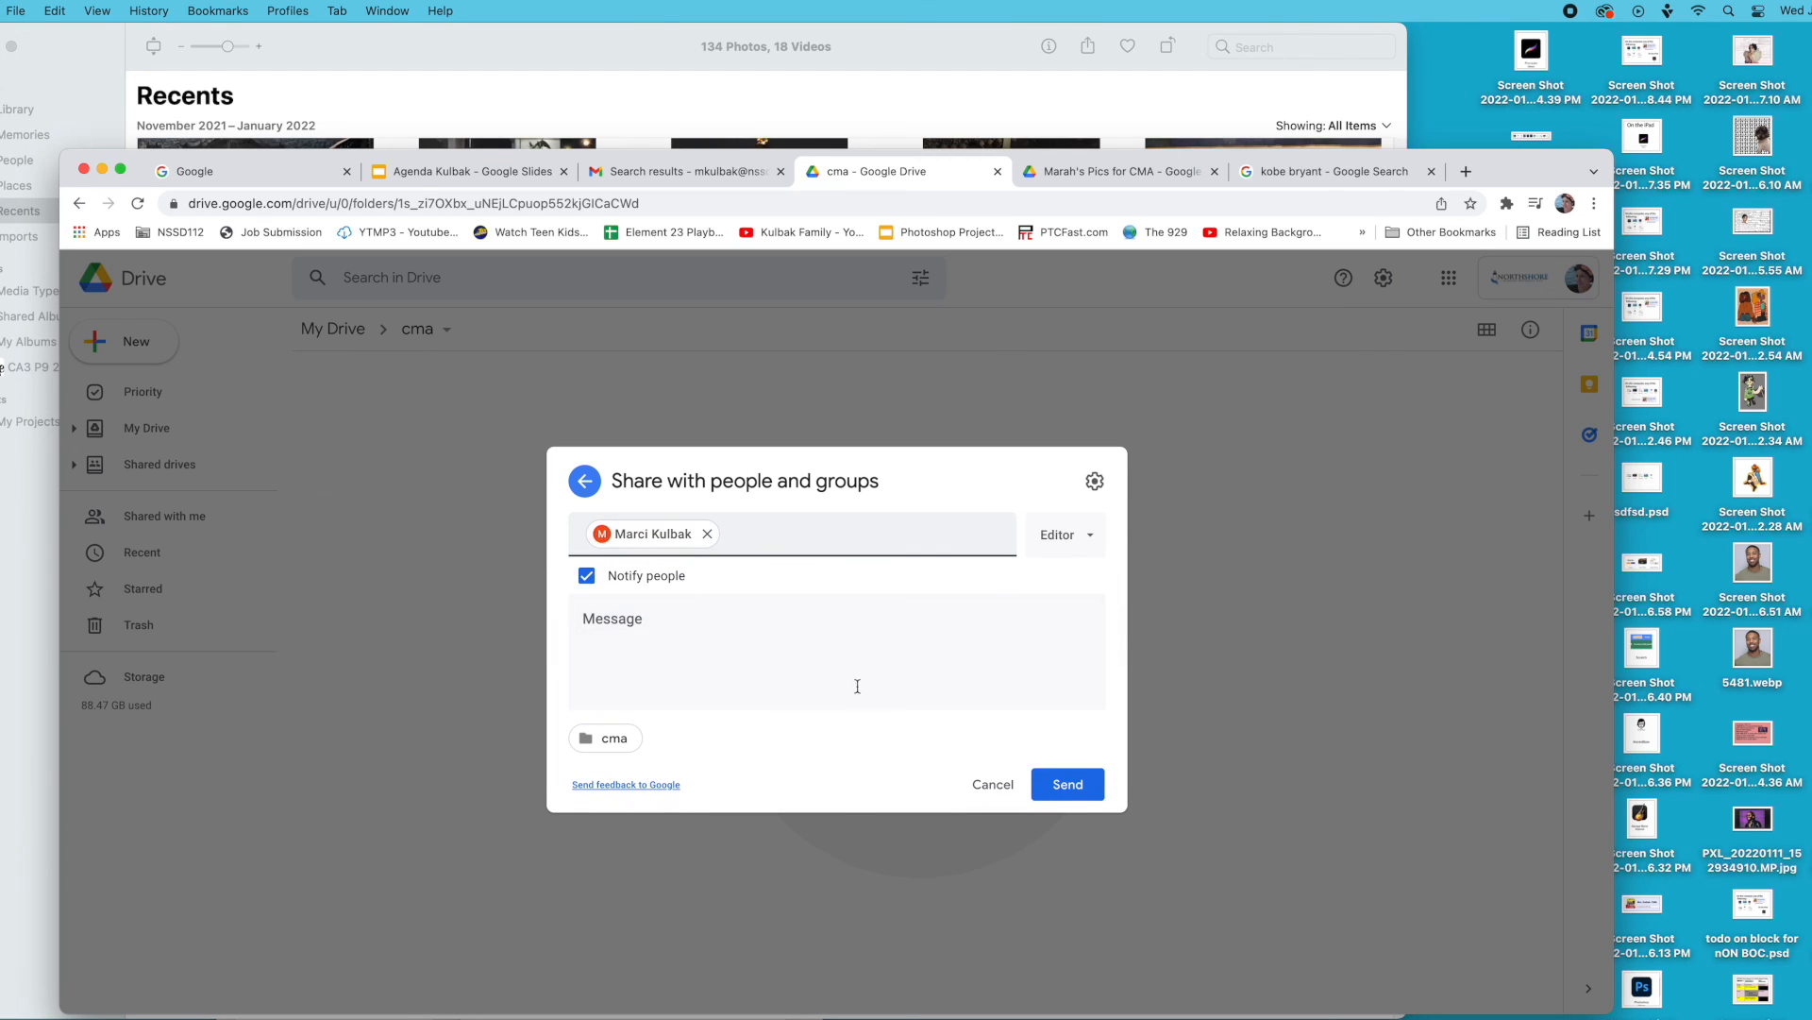
click(1067, 788)
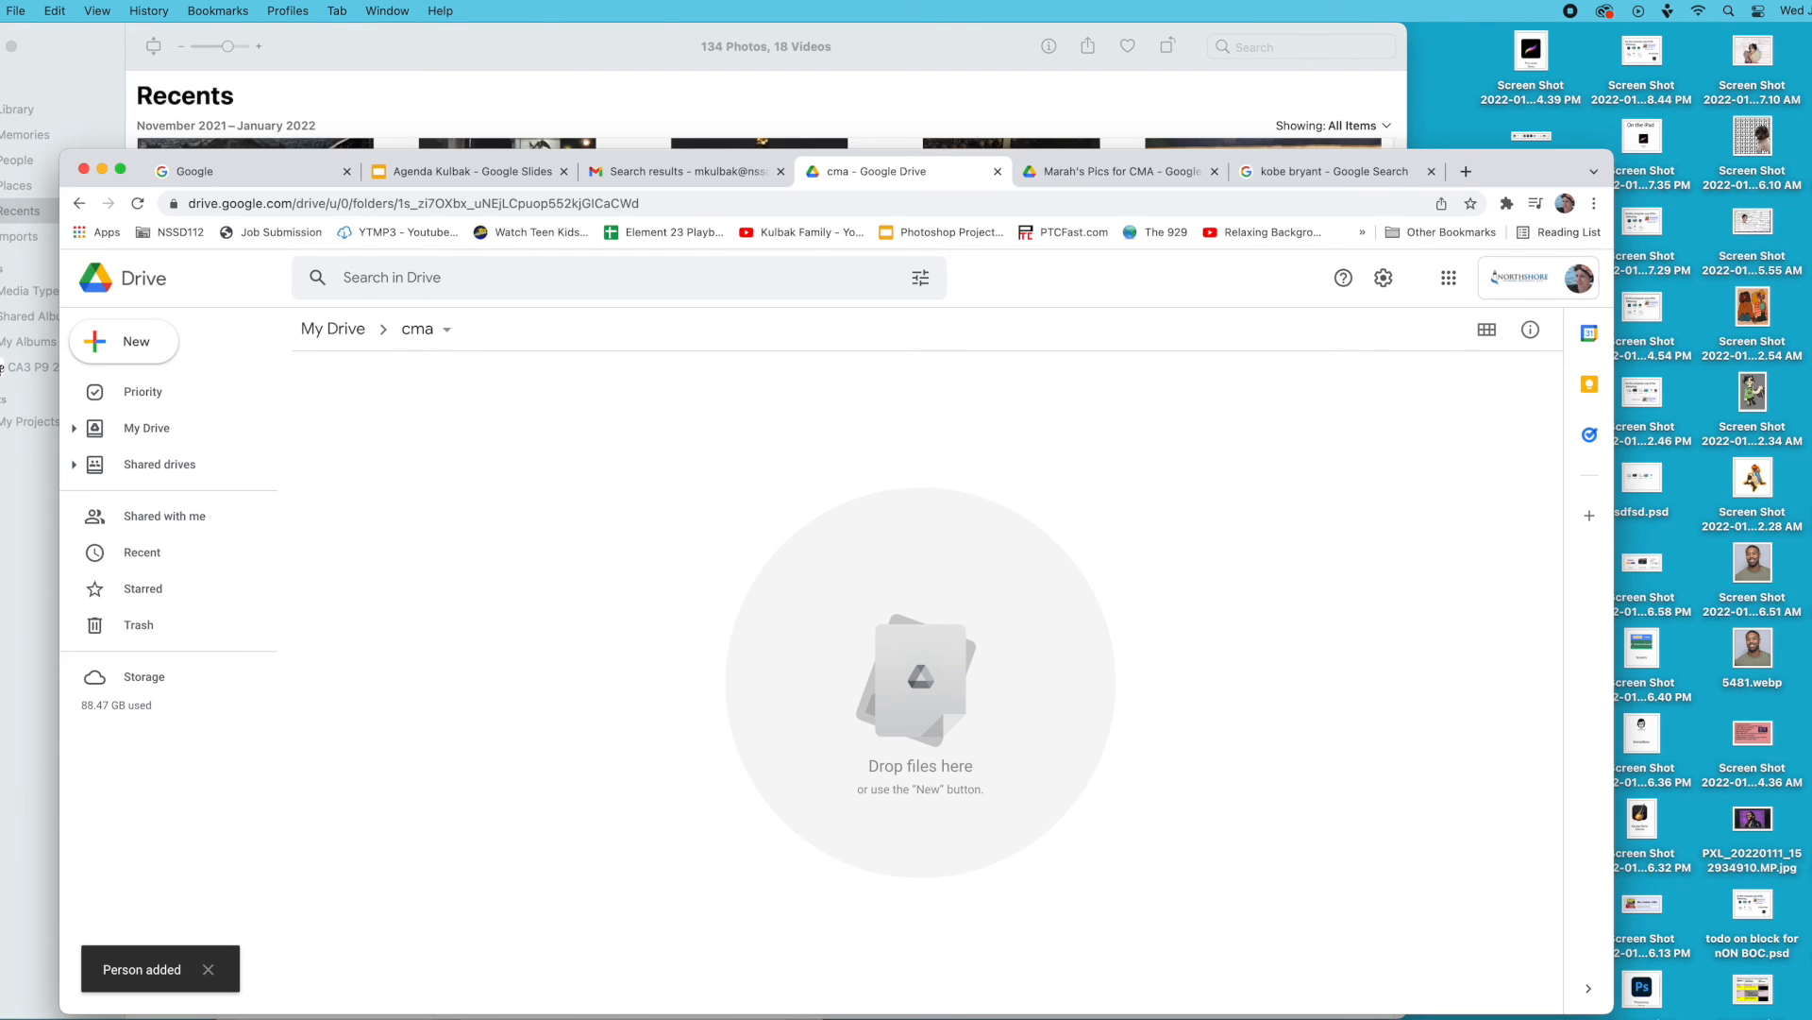
Step: Upload the portrait screenshot from the desktop into the cma folder
drag(1811, 153, 871, 623)
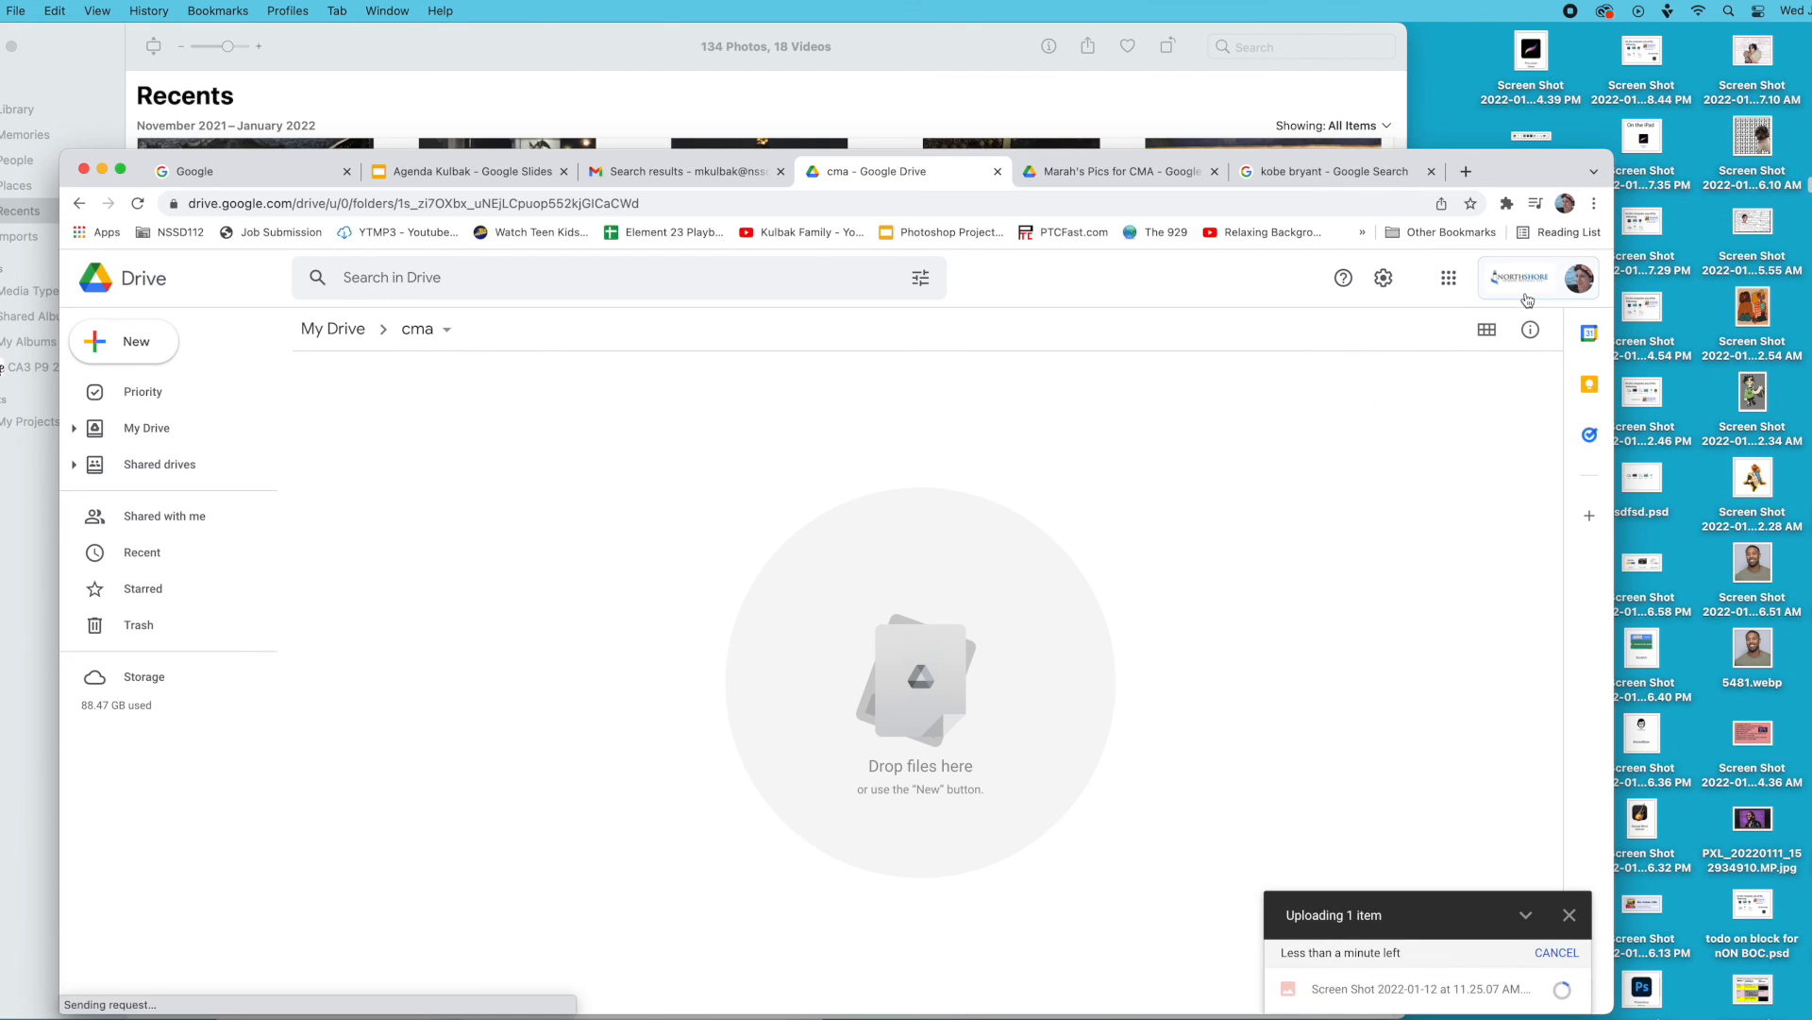